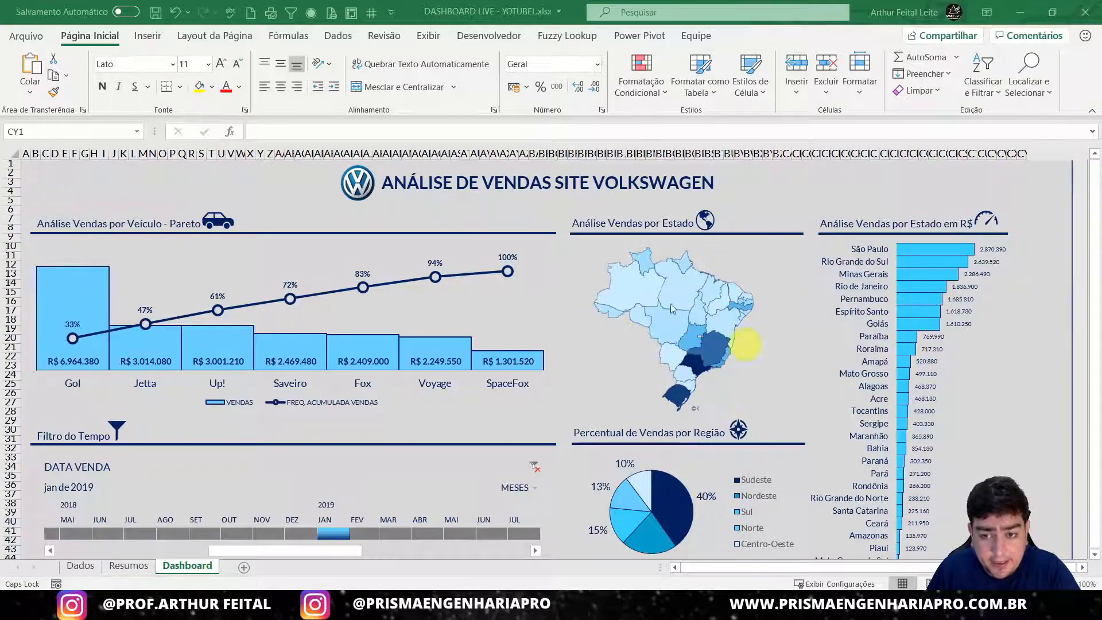
- Review the sales records on the Dados sheet and the summary tables by vehicle, state and region on the Resumos sheet
click(83, 567)
scroll(453, 345, down, 9)
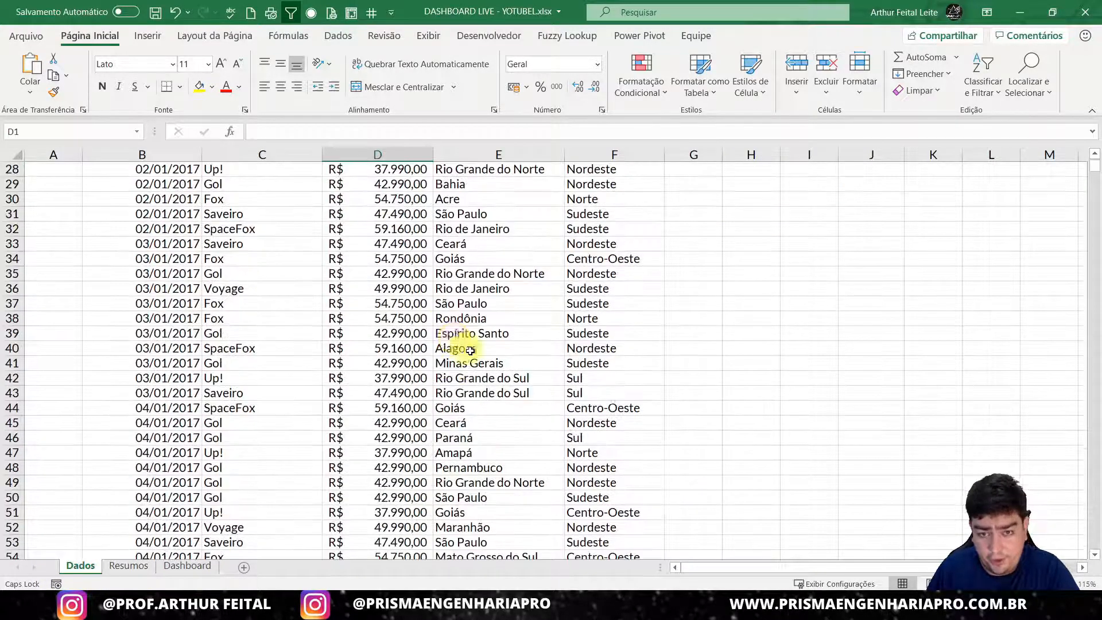
scroll(465, 351, up, 9)
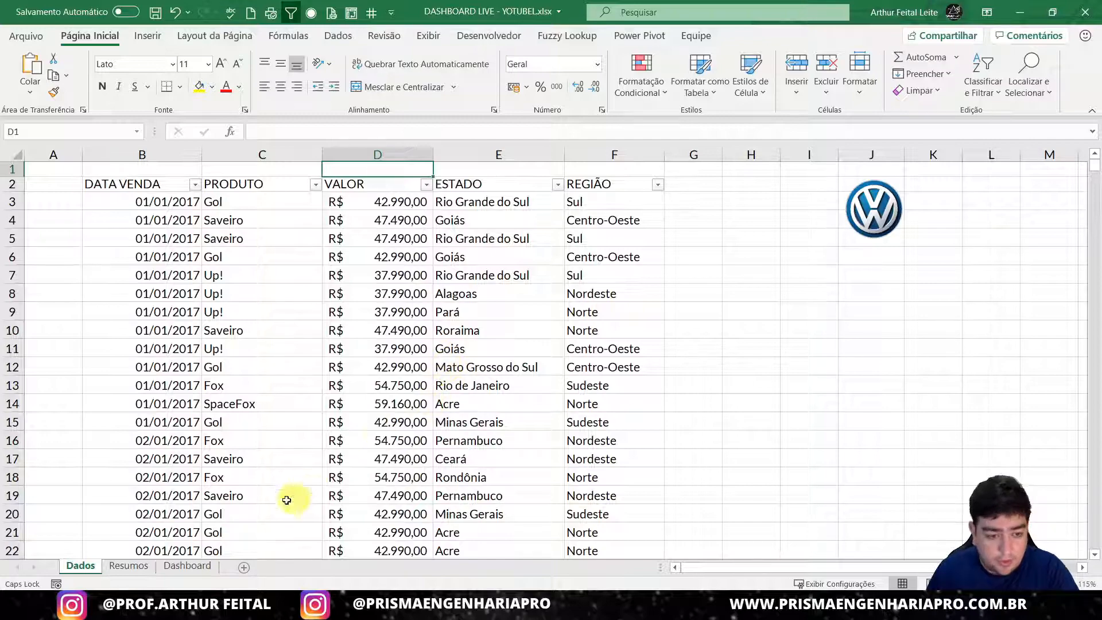
click(128, 566)
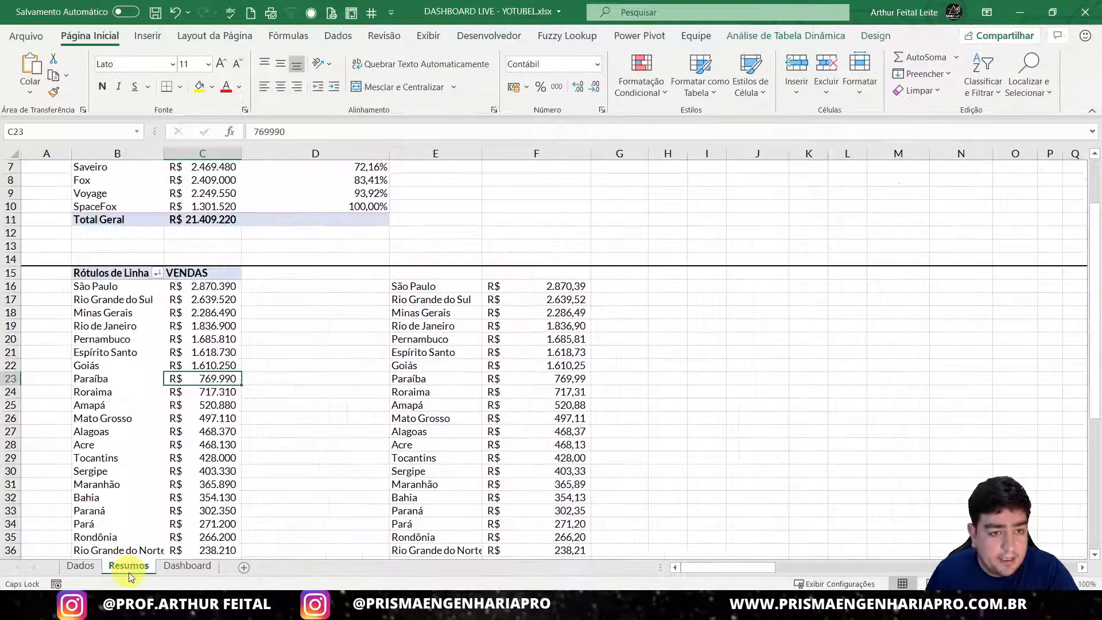
scroll(249, 442, up, 2)
scroll(221, 287, down, 13)
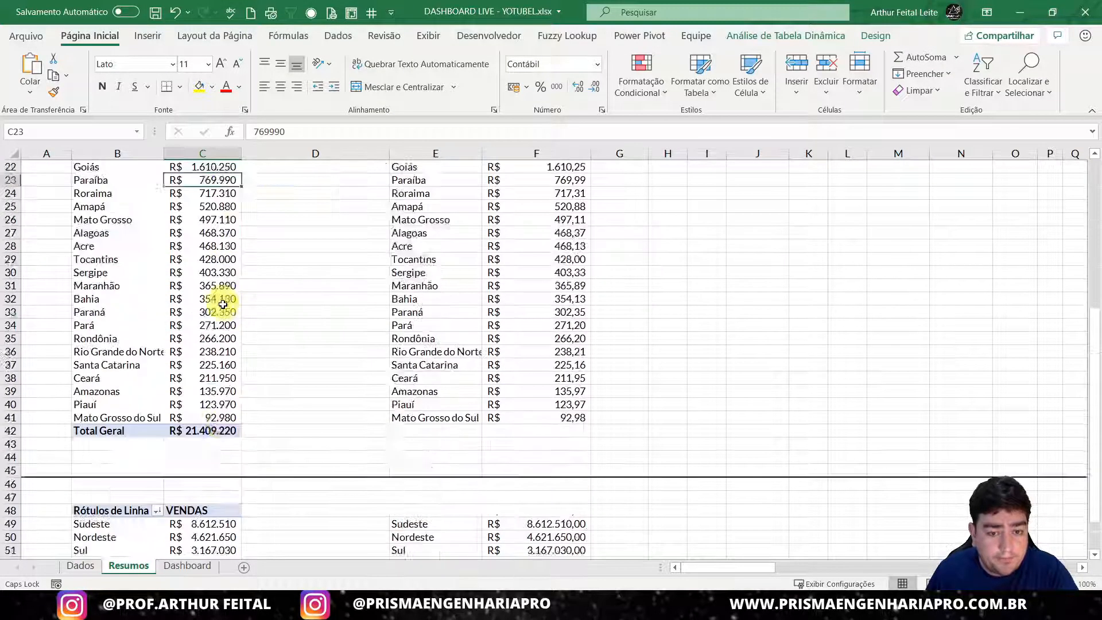
scroll(246, 396, up, 13)
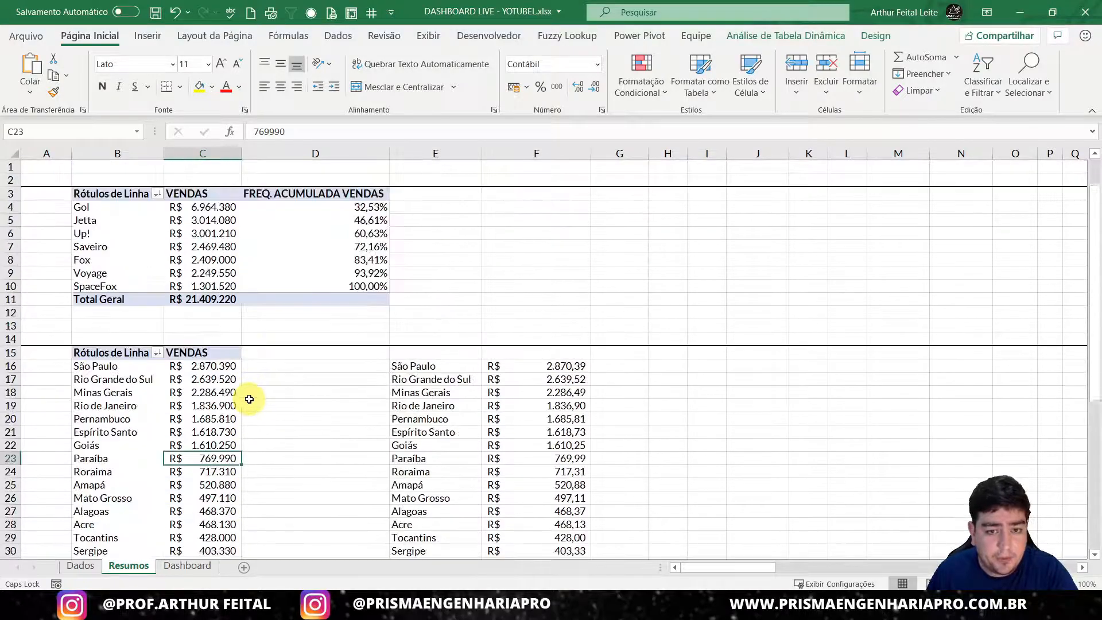
scroll(249, 399, down, 8)
scroll(249, 397, down, 3)
scroll(249, 395, up, 11)
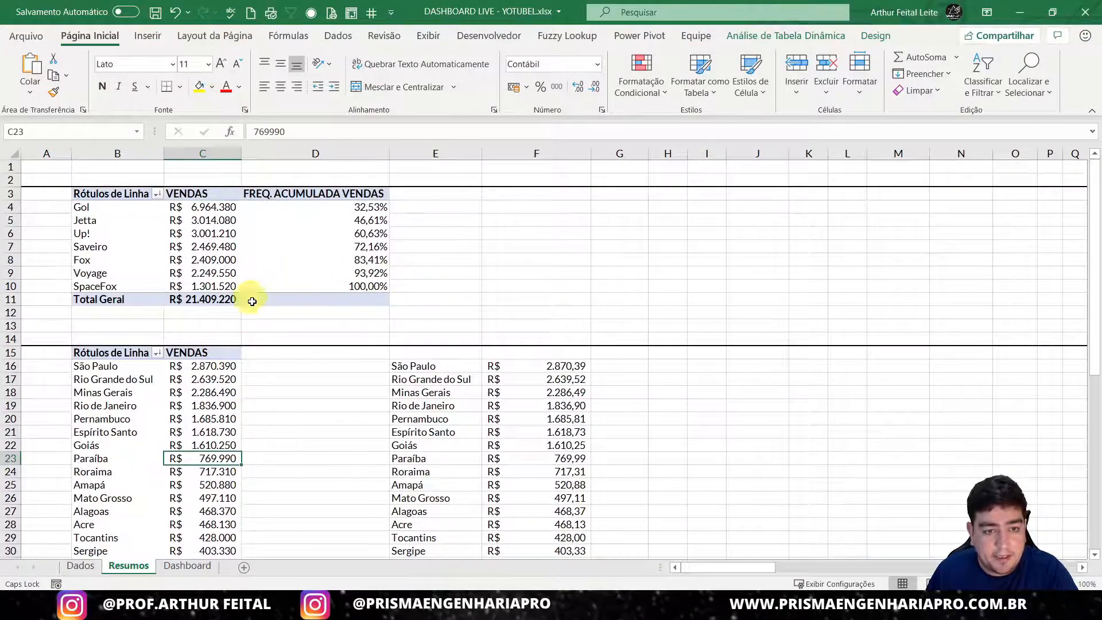
- On the Dashboard sheet, set the DATA VENDA timeline filter to April 2019
click(187, 565)
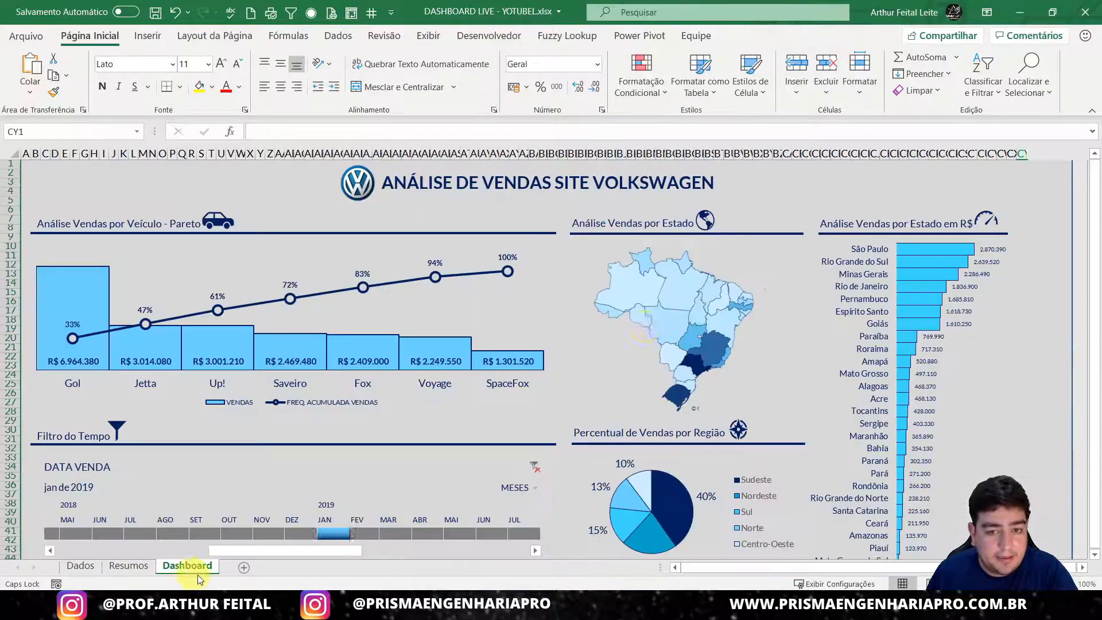
scroll(541, 418, down, 1)
scroll(459, 488, up, 3)
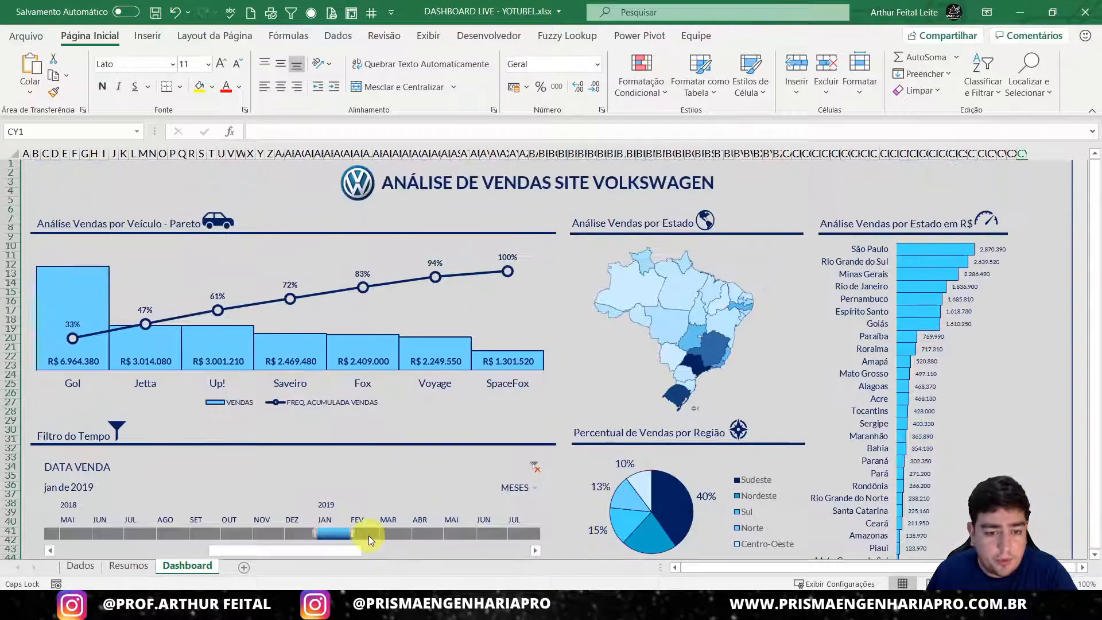
click(368, 534)
click(385, 531)
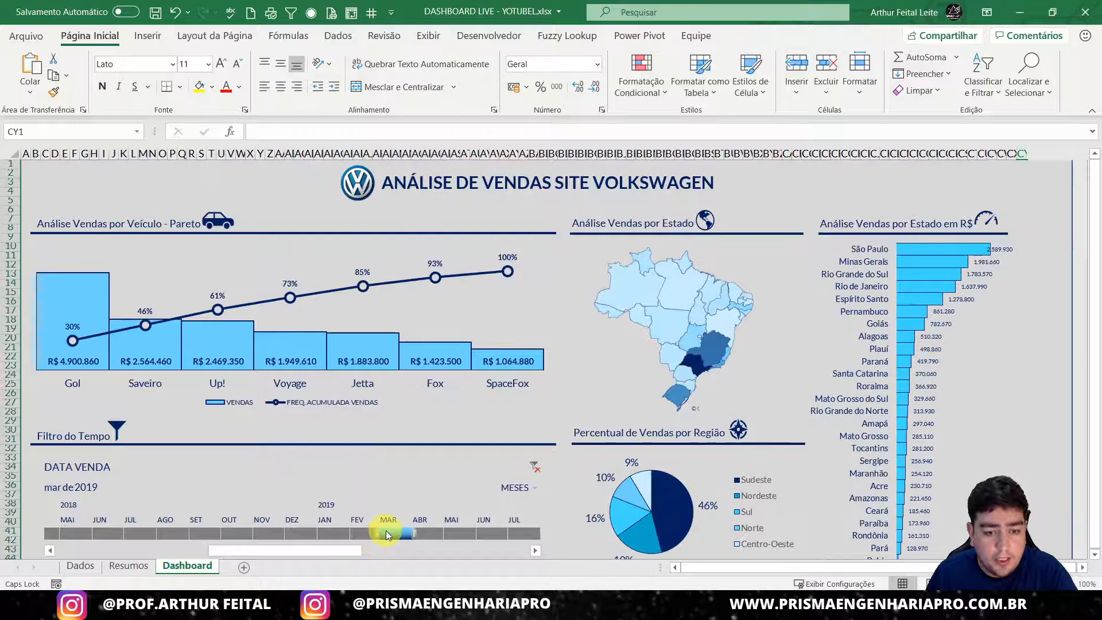
click(428, 529)
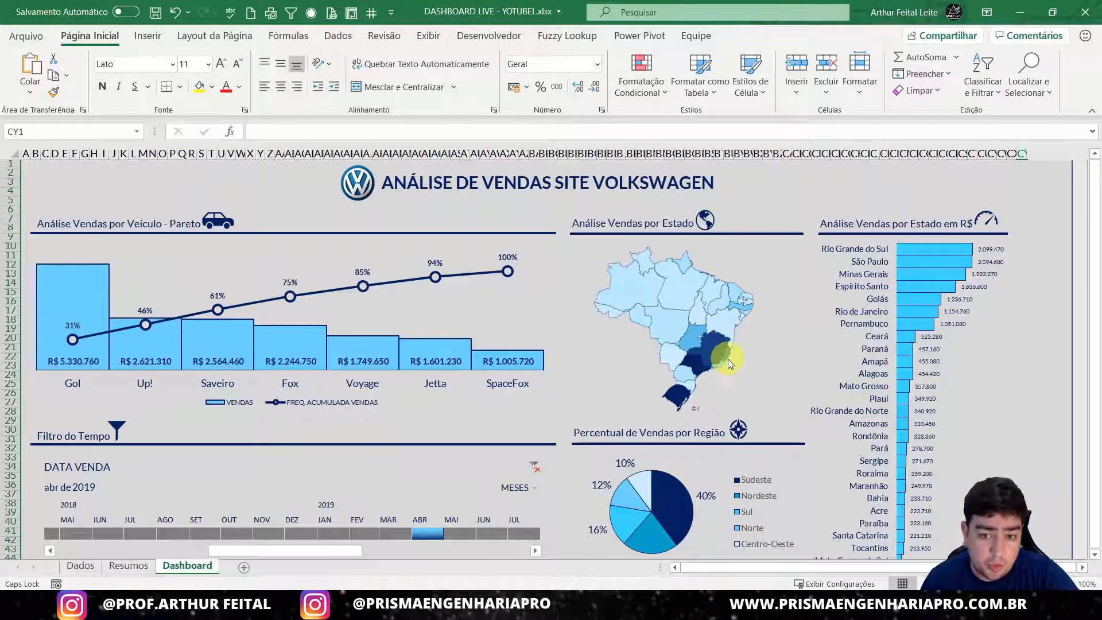
mouse_move(723, 353)
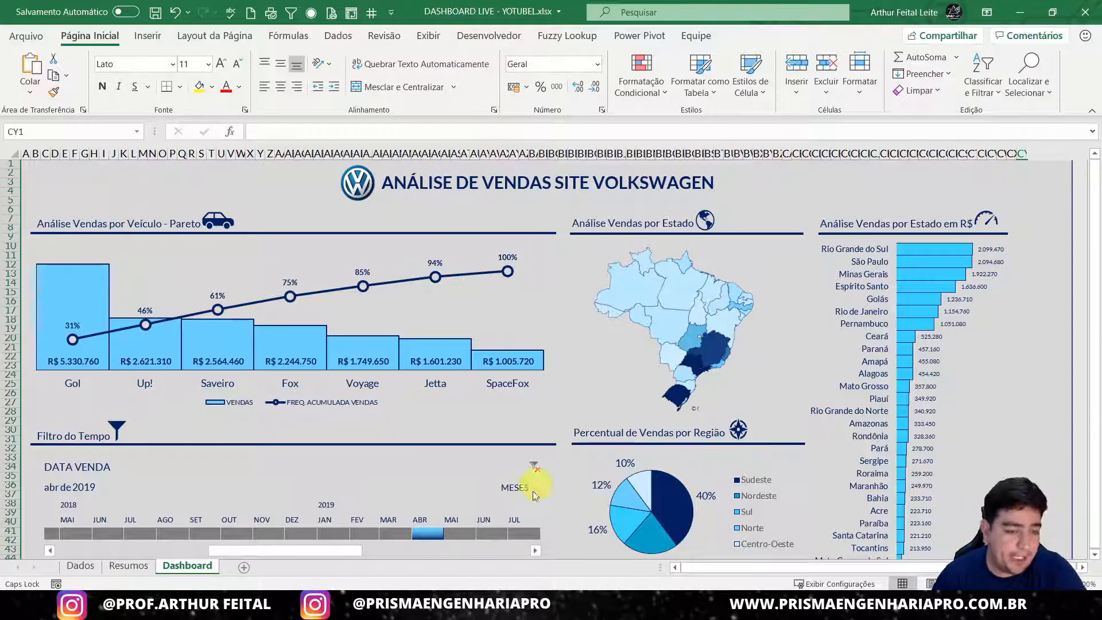
- Insert a new blank worksheet directly after the Dados sheet and return to Dados
click(79, 565)
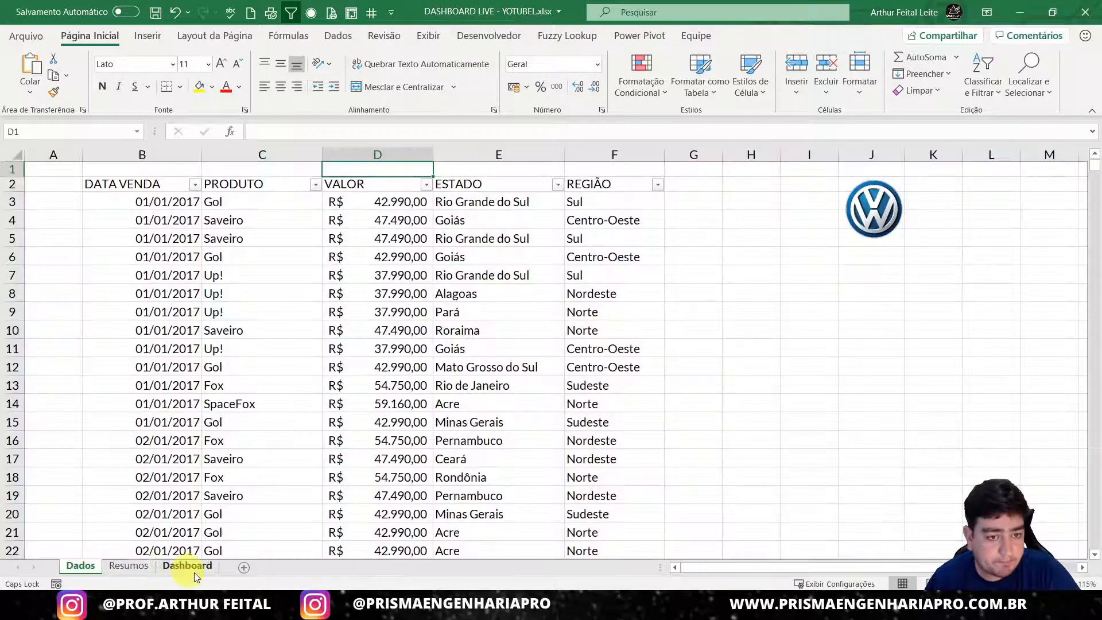
click(244, 569)
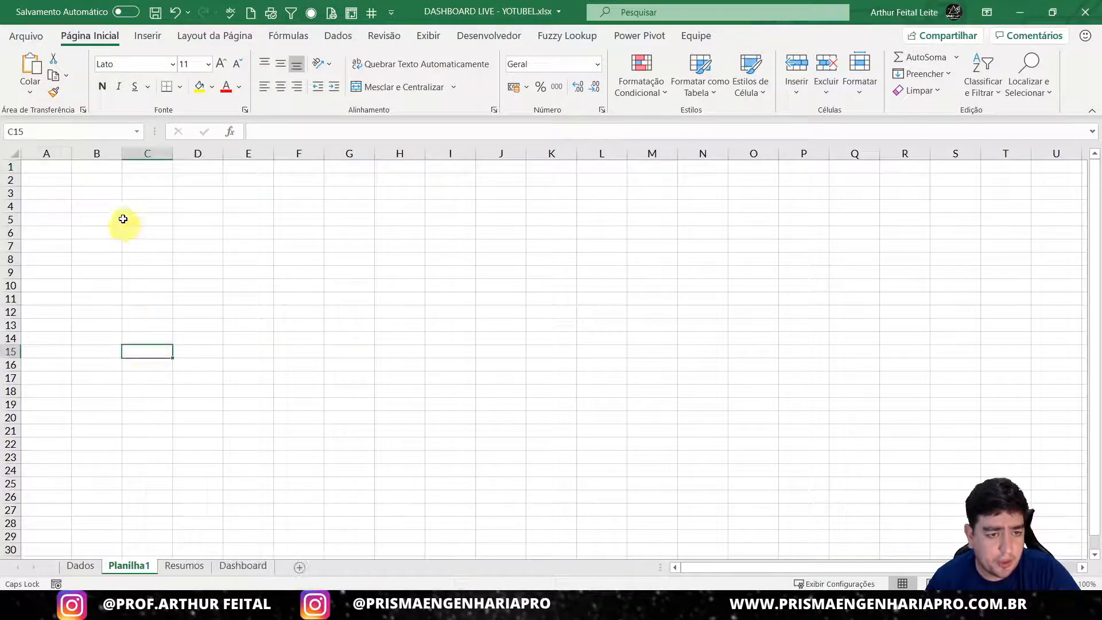
click(81, 566)
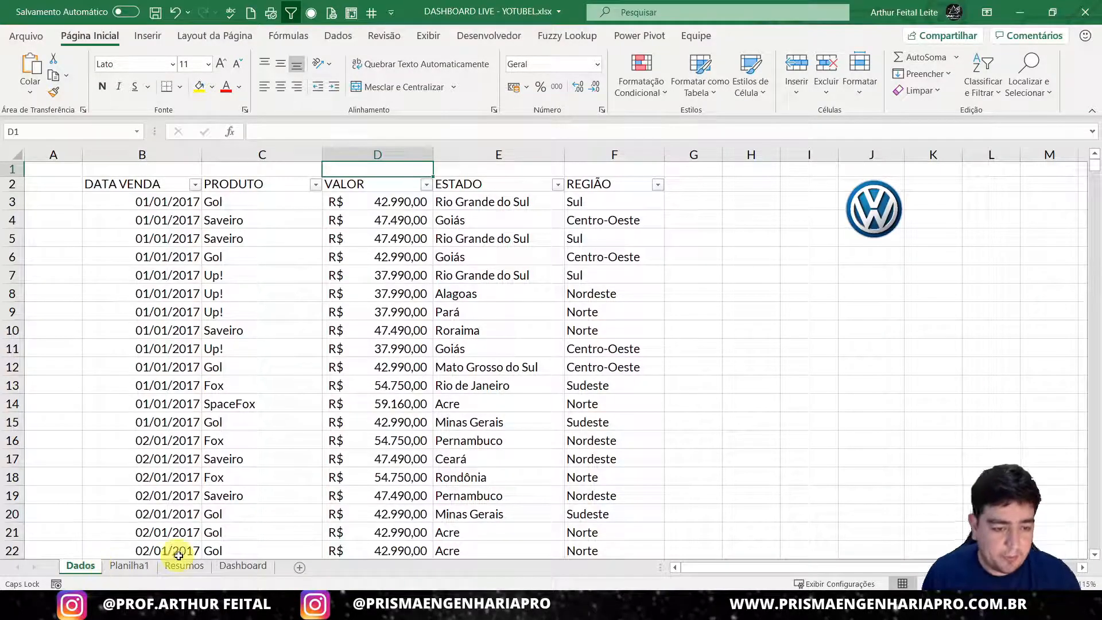
- Show the Dashboard's Pareto chart and mark its Gol and Up! bars with a red box and arrows
click(208, 564)
click(236, 565)
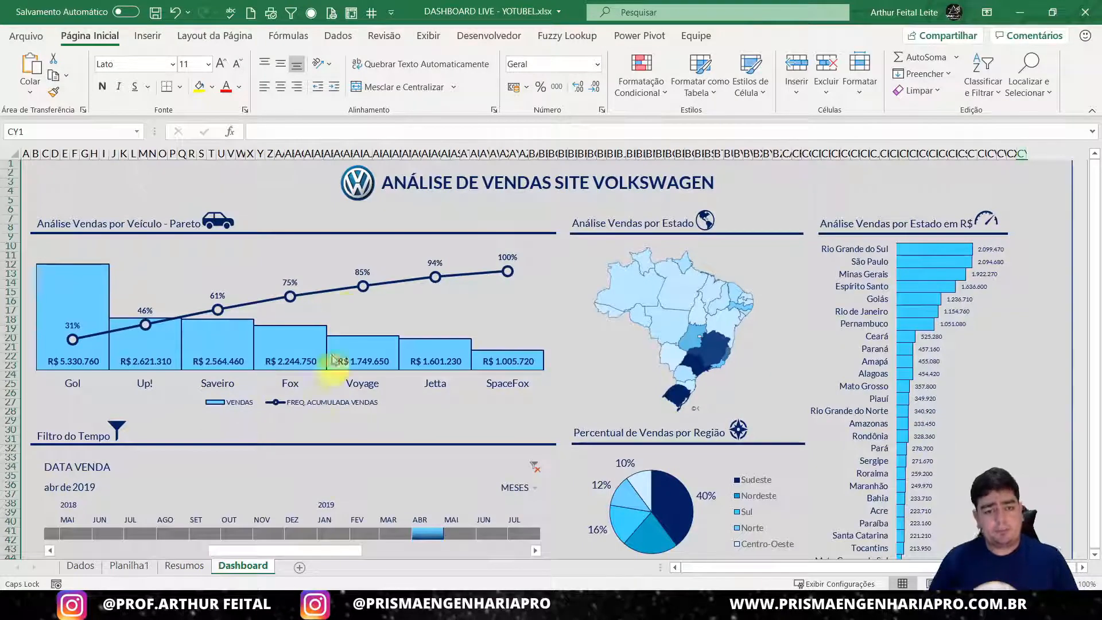
mouse_move(394, 354)
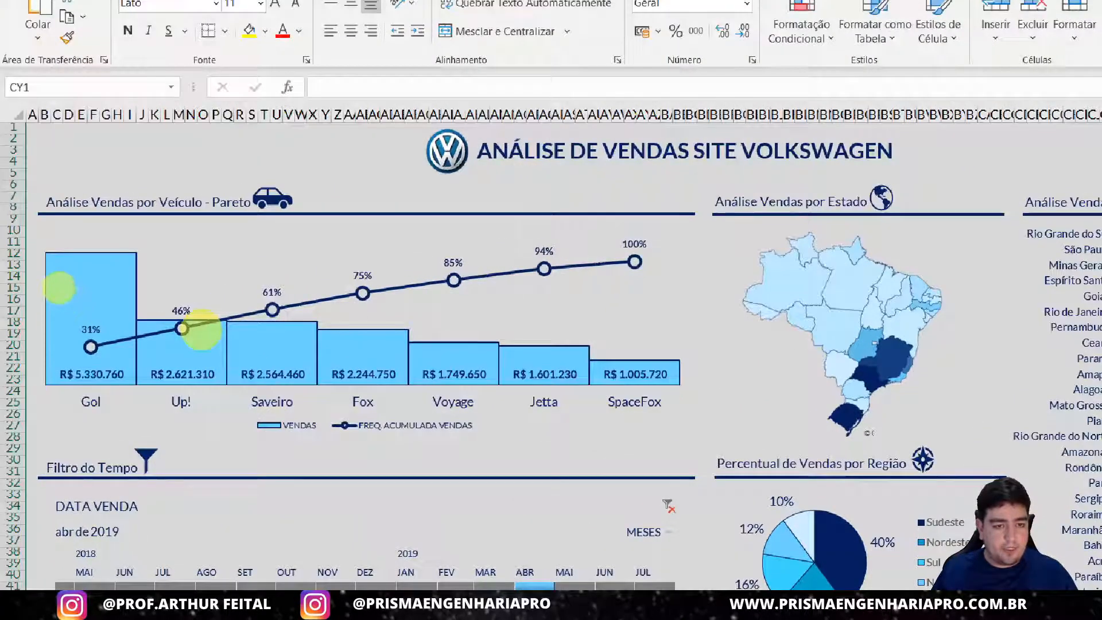
mouse_move(75, 283)
mouse_down()
mouse_move(184, 380)
mouse_move(204, 426)
mouse_up()
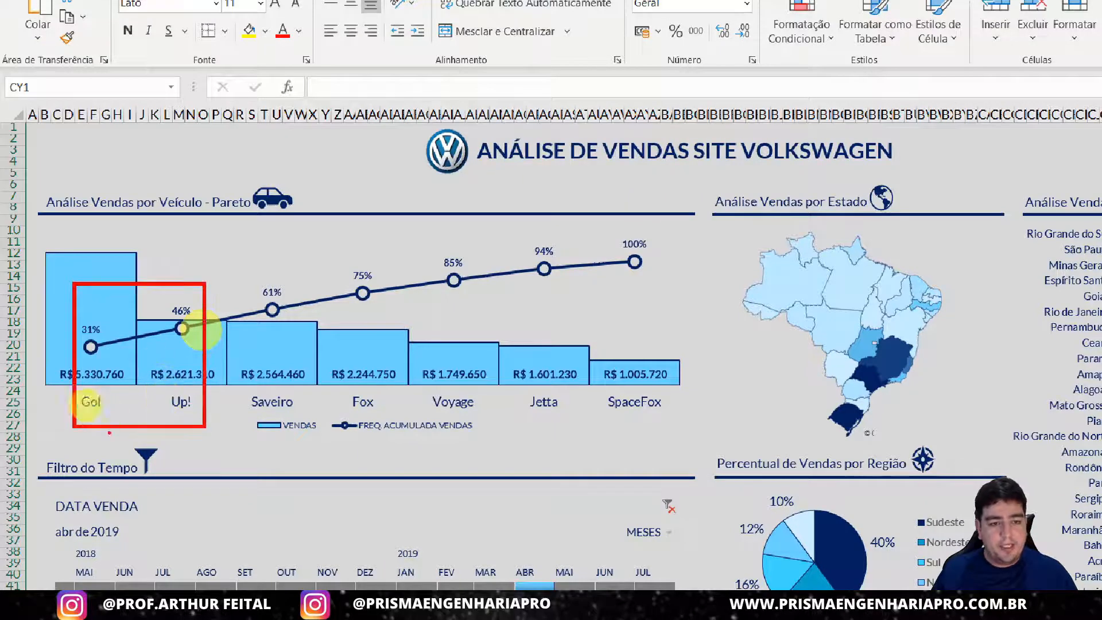
drag(90, 470, 91, 419)
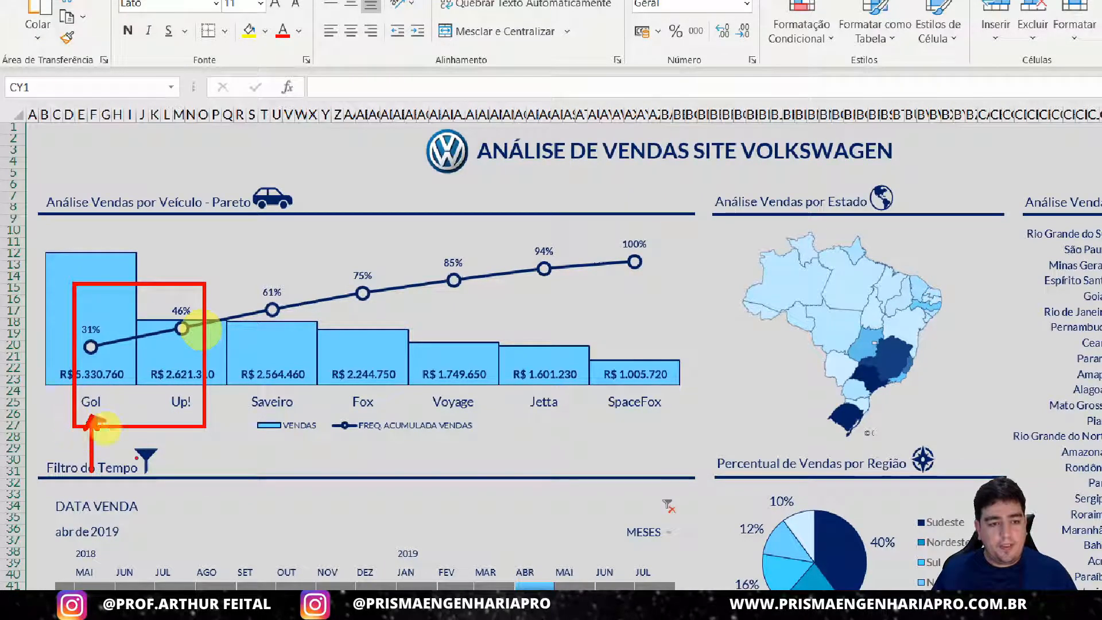
drag(178, 476, 178, 423)
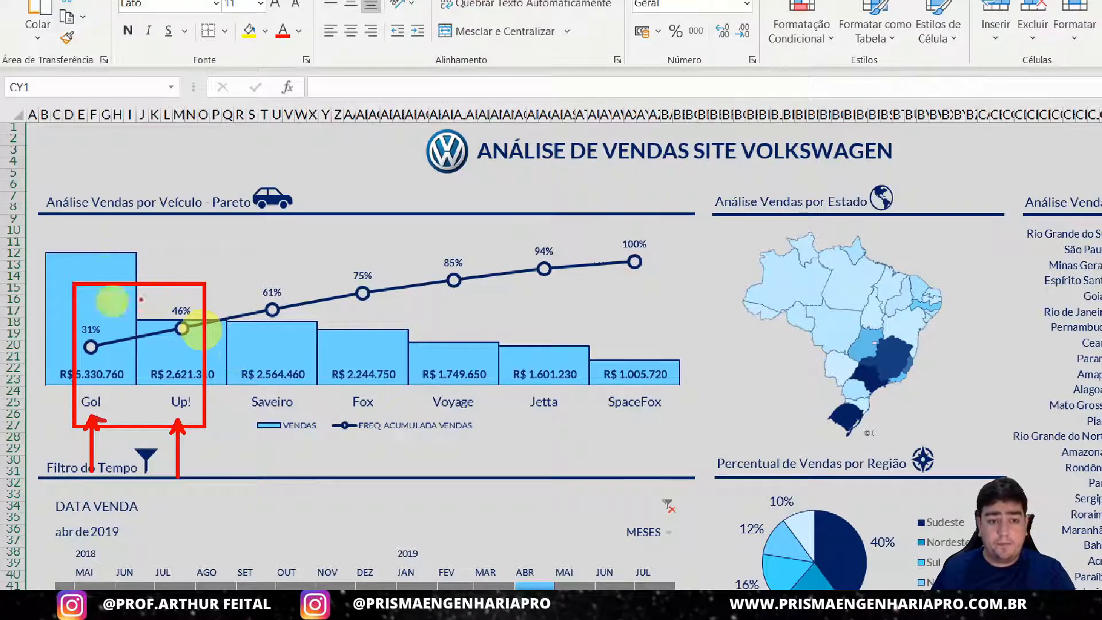
drag(184, 210, 171, 280)
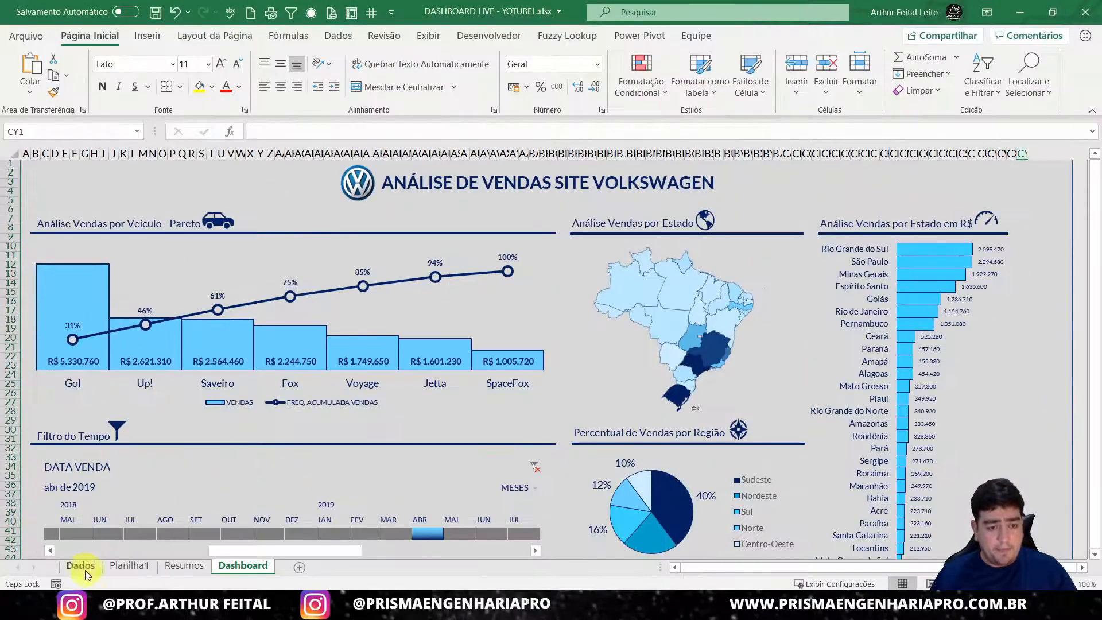
- Examine the sale date, product, value, state and region columns of the Dados sheet
click(81, 566)
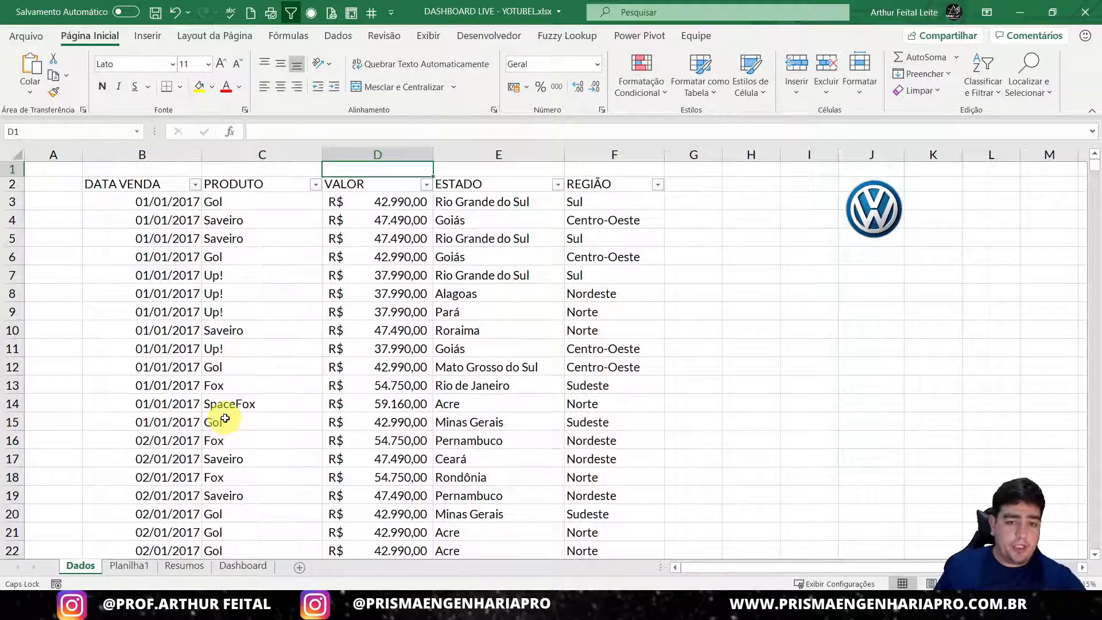
click(161, 220)
click(405, 263)
click(614, 291)
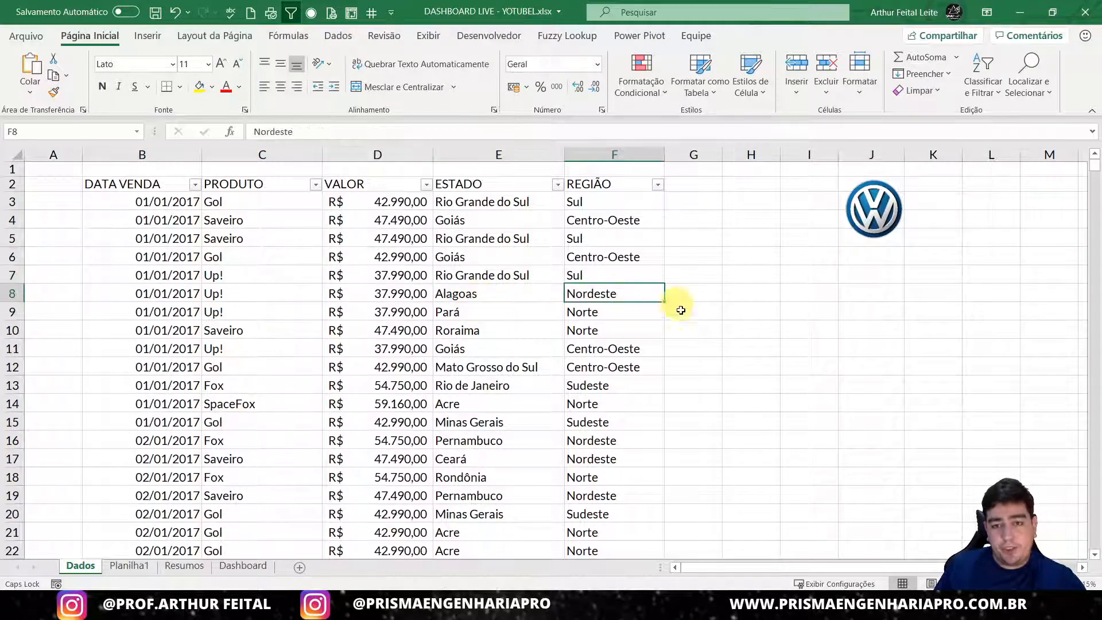
scroll(674, 344, down, 1)
scroll(674, 345, up, 1)
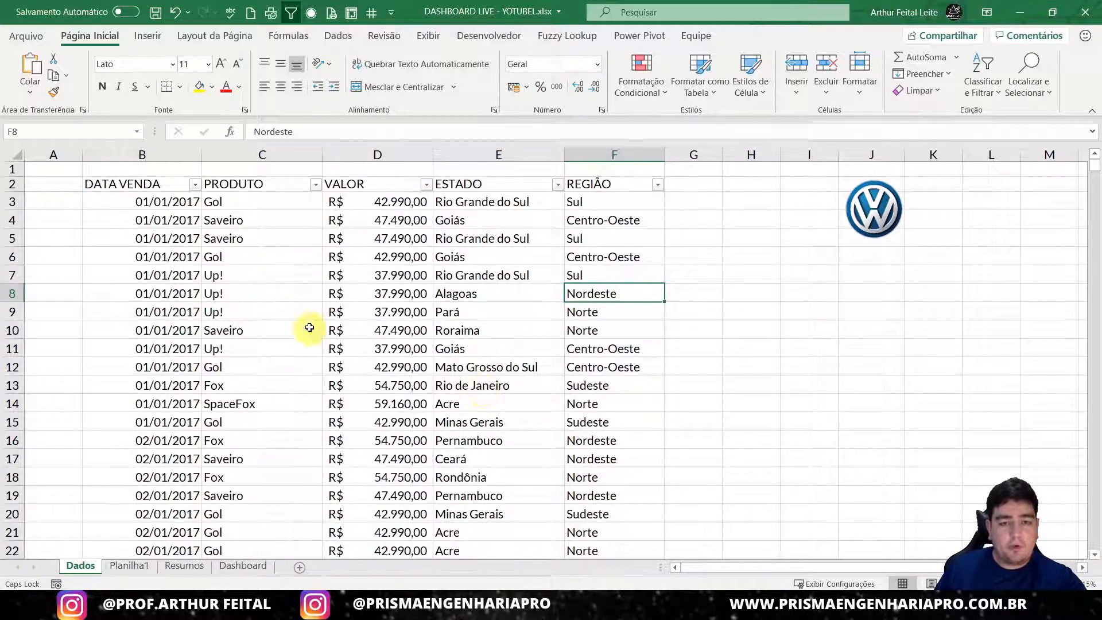
drag(141, 185, 626, 423)
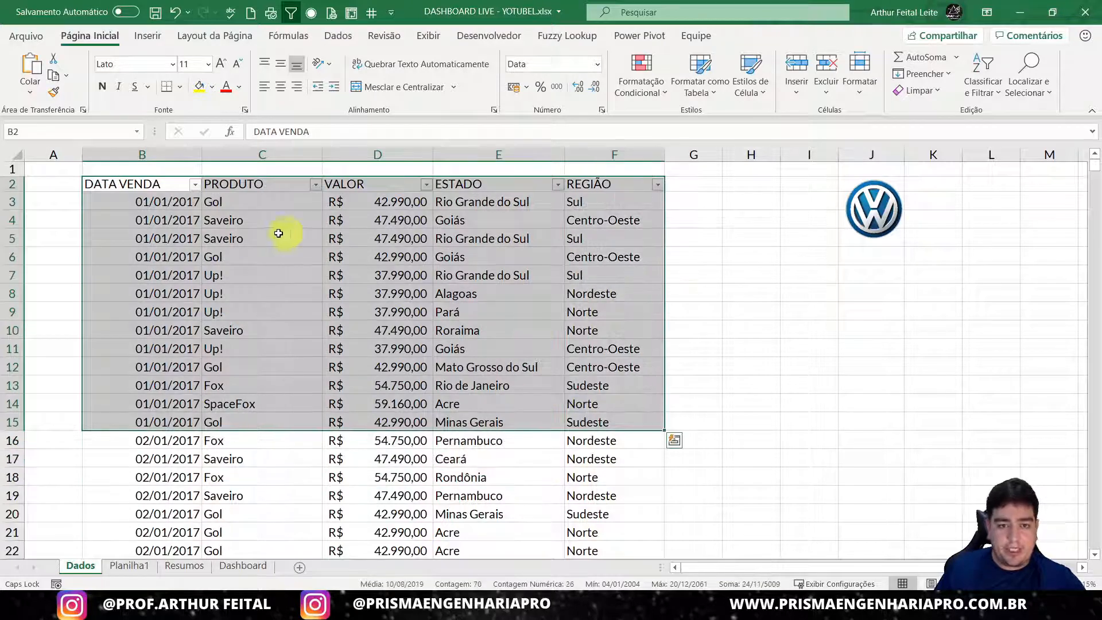
click(278, 234)
- Format the Dados range B2:F13916 as a table with the black light style, keeping the first row as headers
click(129, 181)
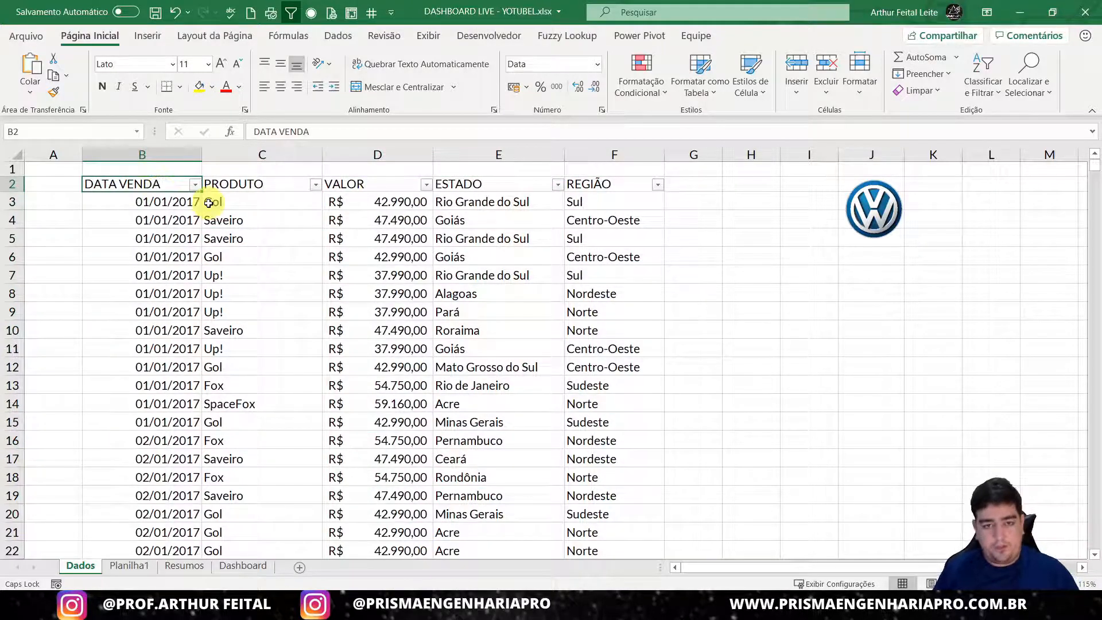
key(ctrl+shift+Right)
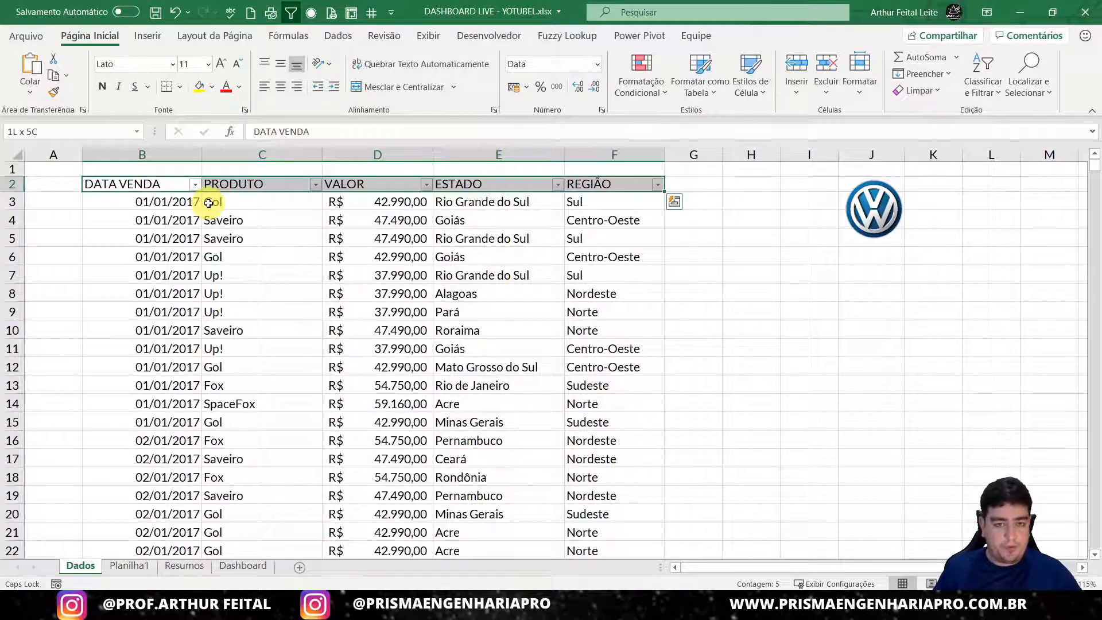
key(ctrl+shift+Down)
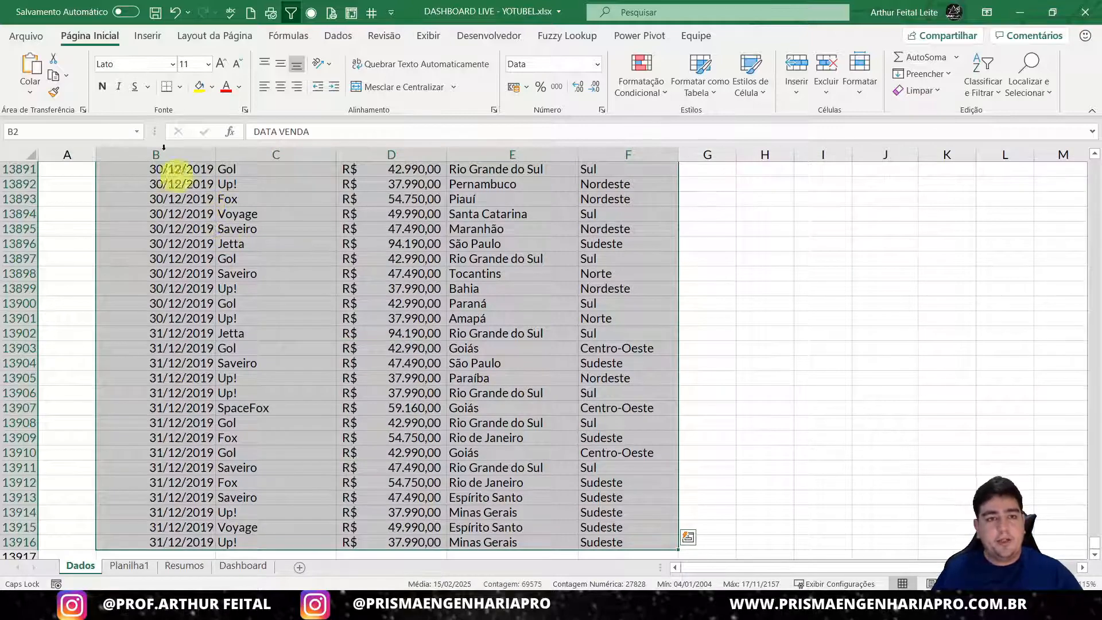
click(699, 69)
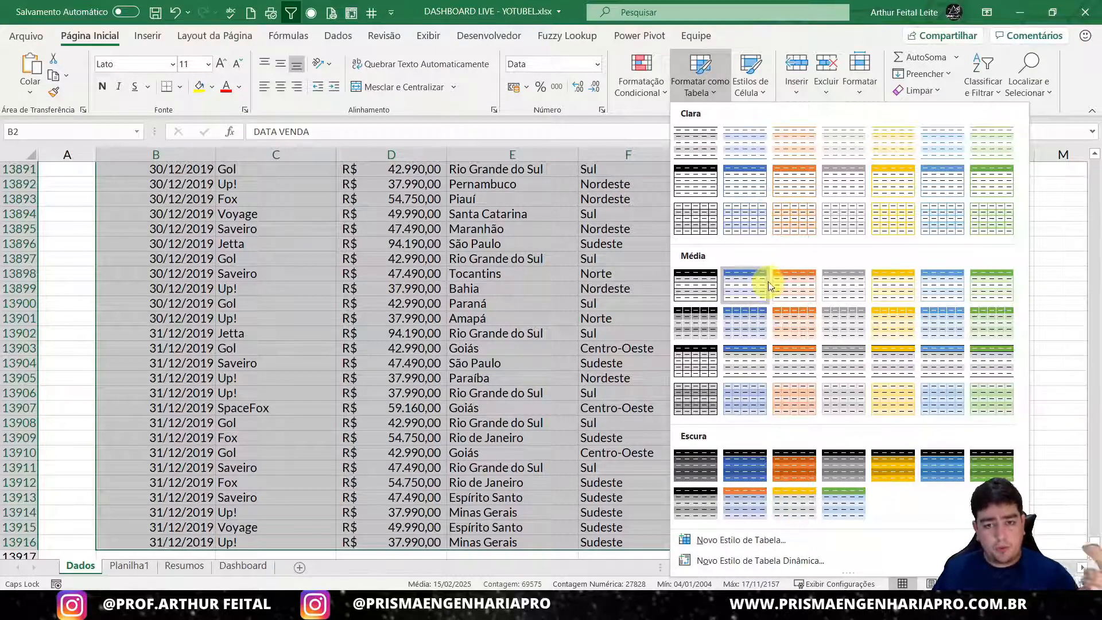
click(699, 147)
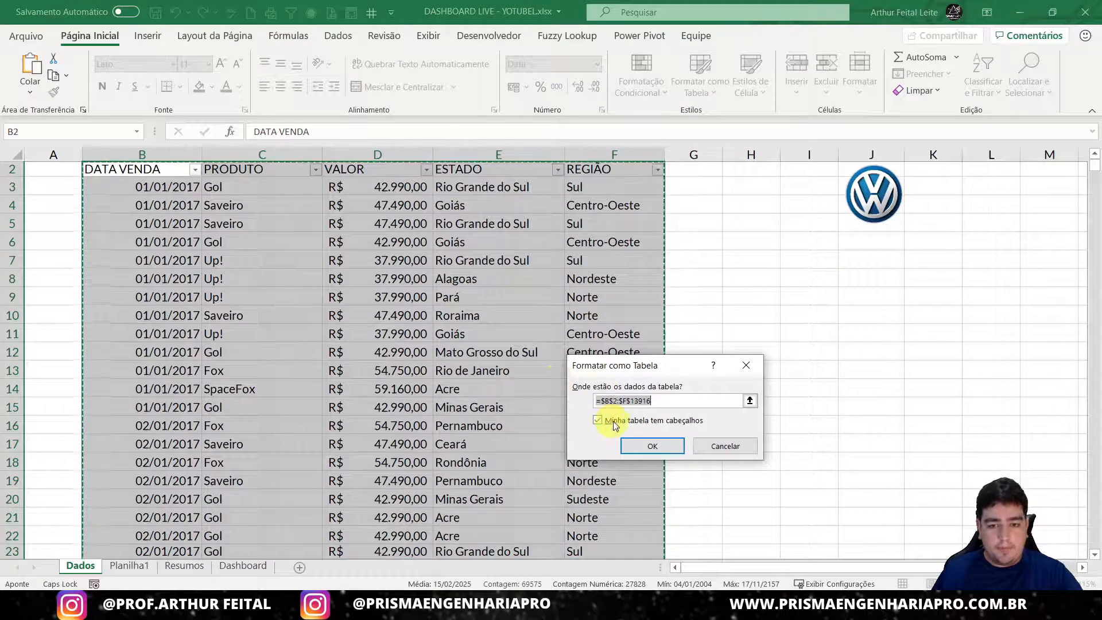
scroll(312, 244, up, 1)
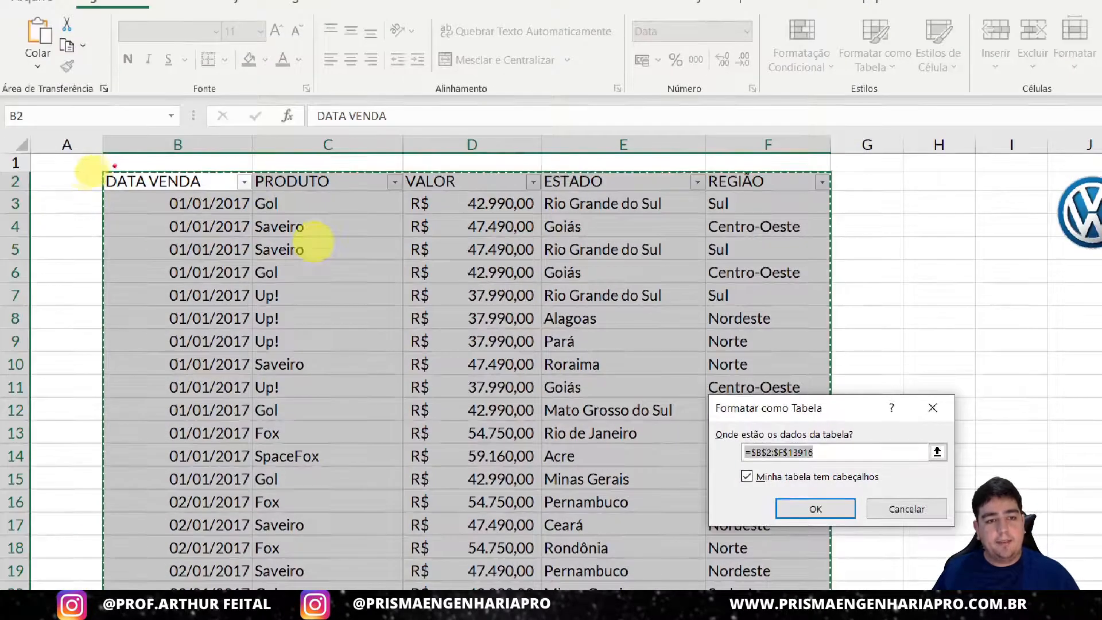
mouse_move(105, 170)
mouse_down()
mouse_move(320, 196)
mouse_move(826, 196)
mouse_up()
key(Escape)
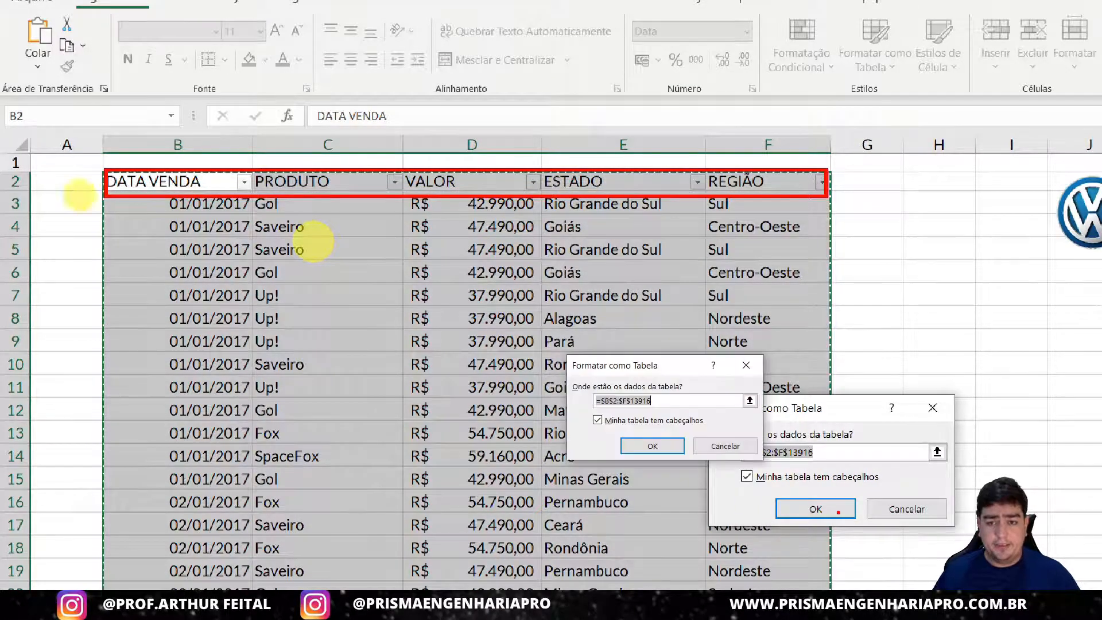
click(658, 448)
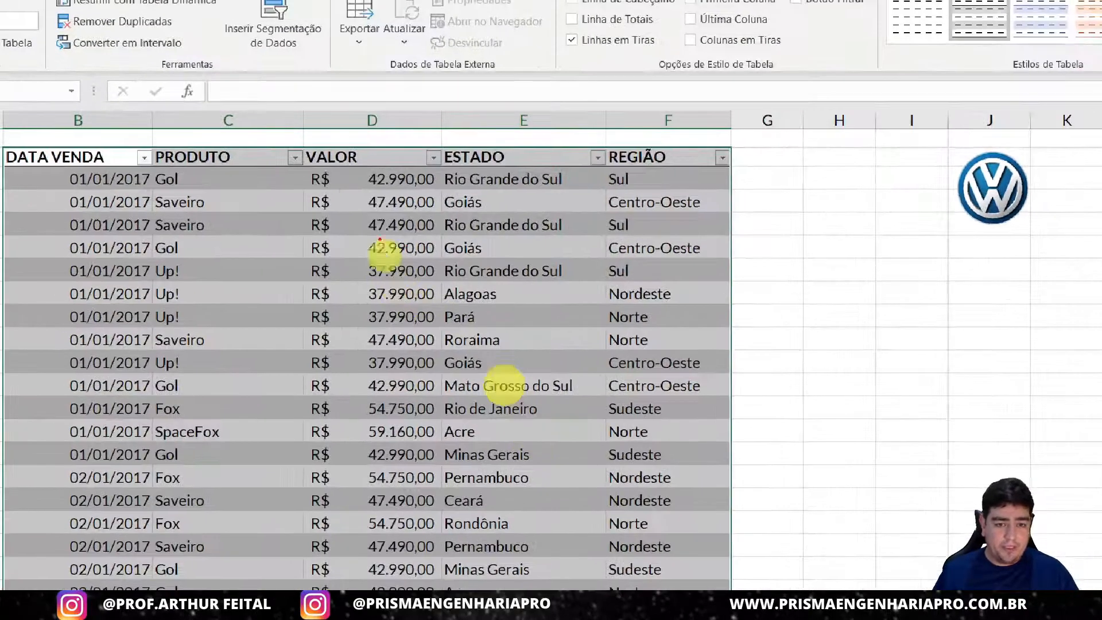
- Mark the VALOR column and the PRODUTO and ESTADO headers of the table with red boxes
mouse_move(310, 145)
mouse_down()
mouse_move(411, 347)
mouse_move(440, 590)
mouse_up()
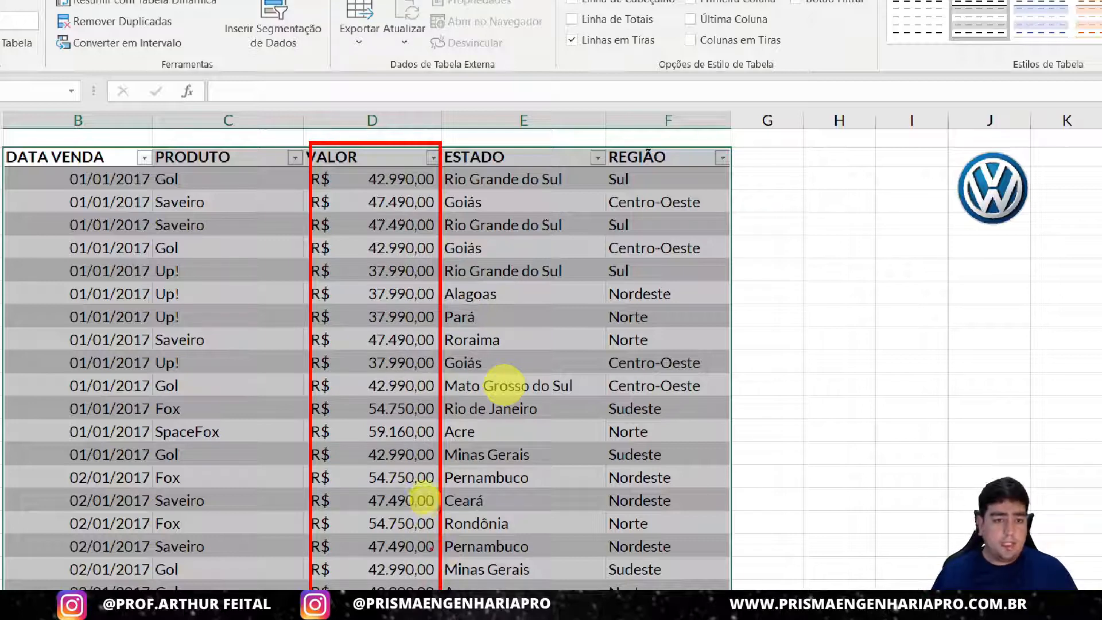
mouse_move(150, 142)
mouse_down()
mouse_move(214, 239)
mouse_move(258, 264)
mouse_move(276, 234)
mouse_move(272, 170)
mouse_up()
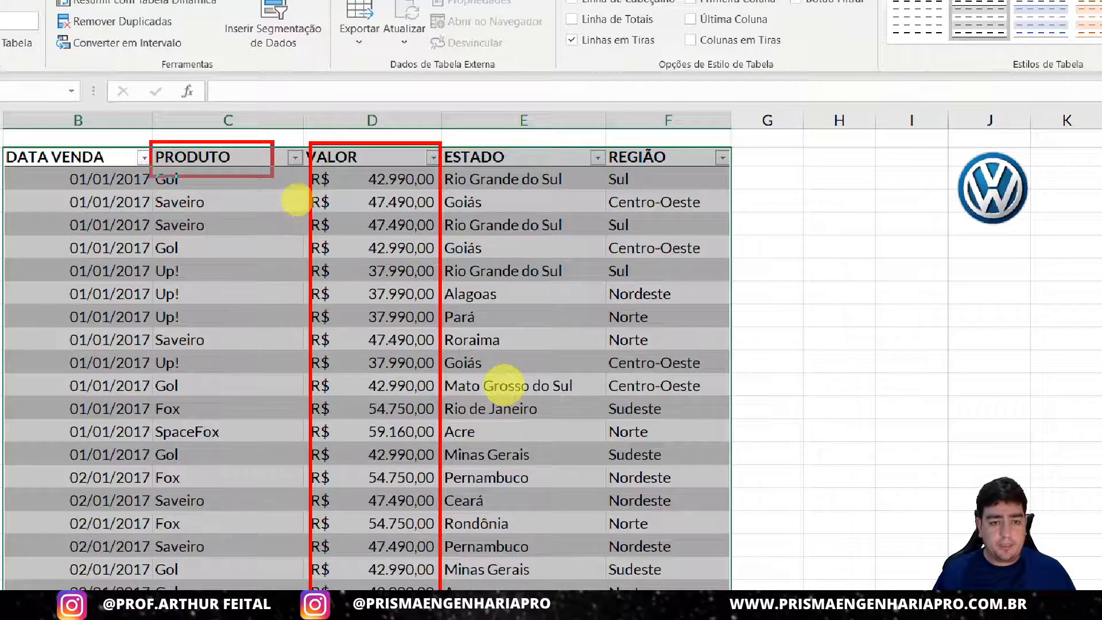
mouse_move(443, 139)
mouse_down()
mouse_move(493, 173)
mouse_move(526, 169)
mouse_up()
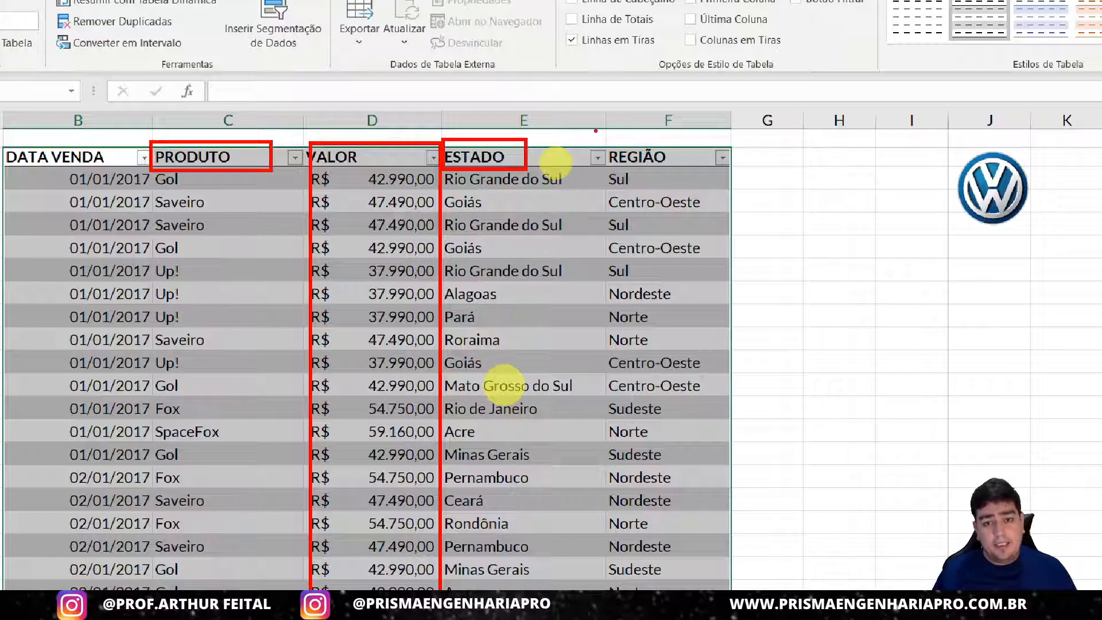
- Box the REGIÃO header in red and add a boxed "Pecas" label with an arrow running down the VALOR column
drag(596, 131, 682, 172)
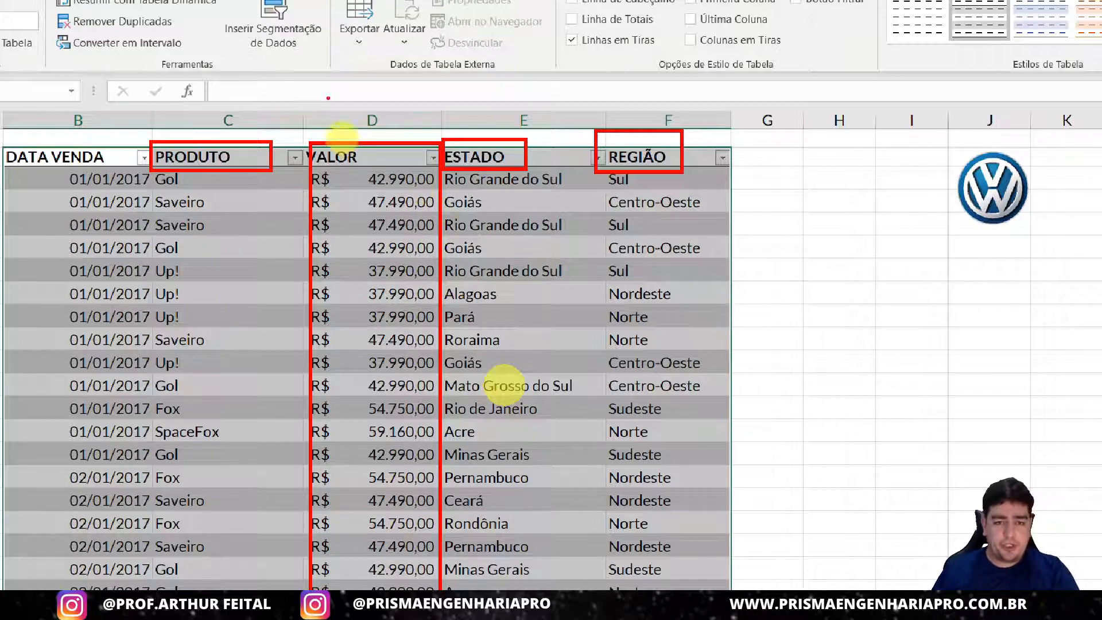
text(t)
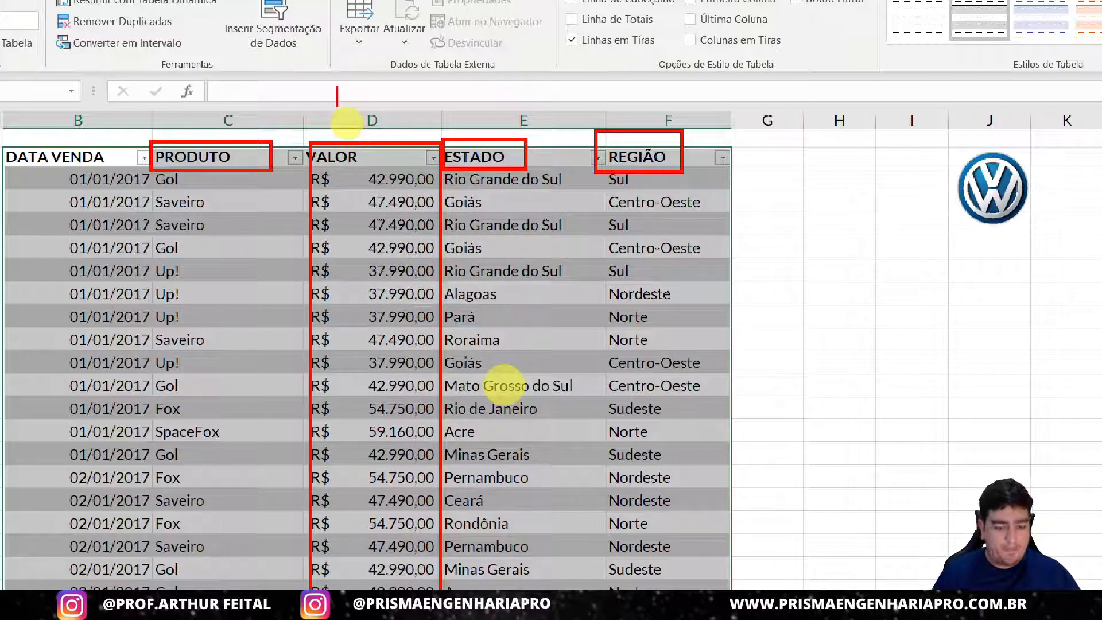
text(pE)
key(BackSpace)
key(BackSpace)
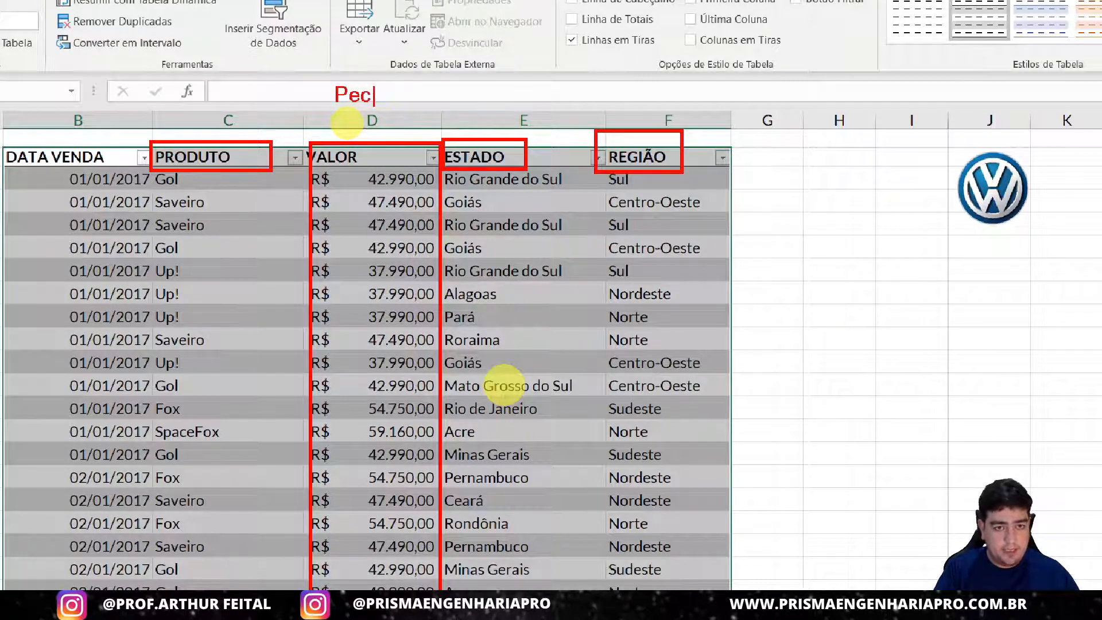
key(Escape)
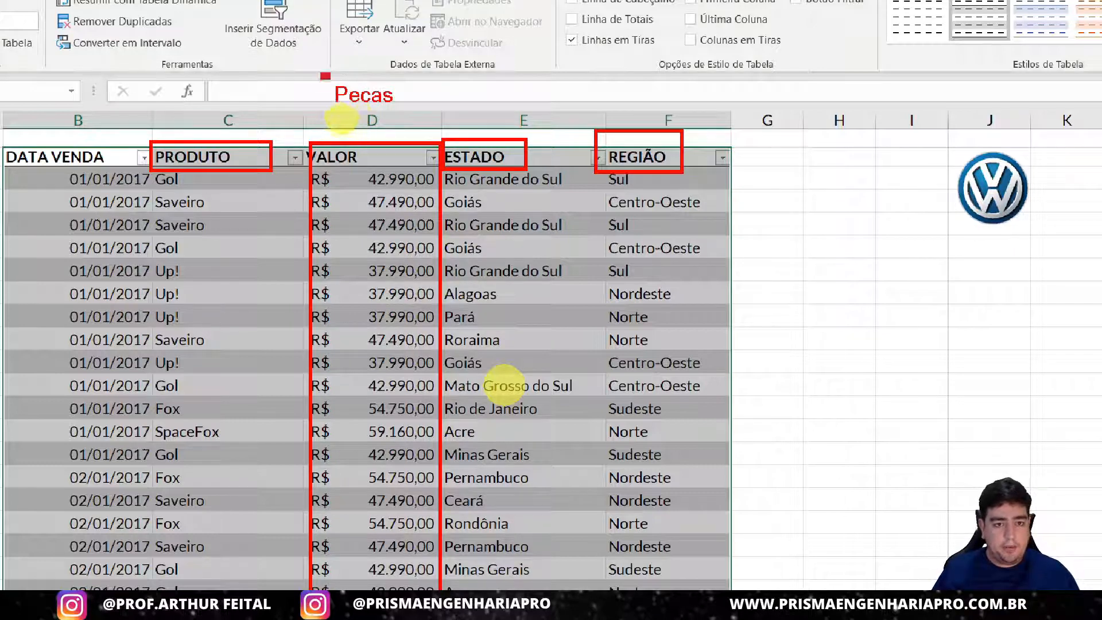
drag(323, 75, 402, 114)
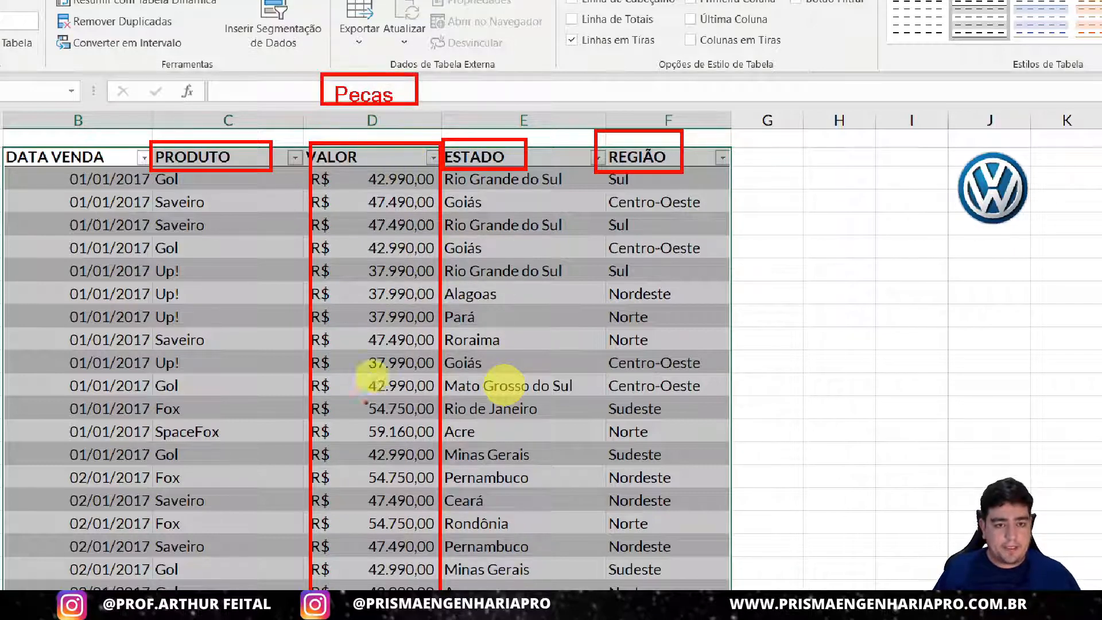
drag(371, 373, 362, 510)
drag(376, 354, 362, 113)
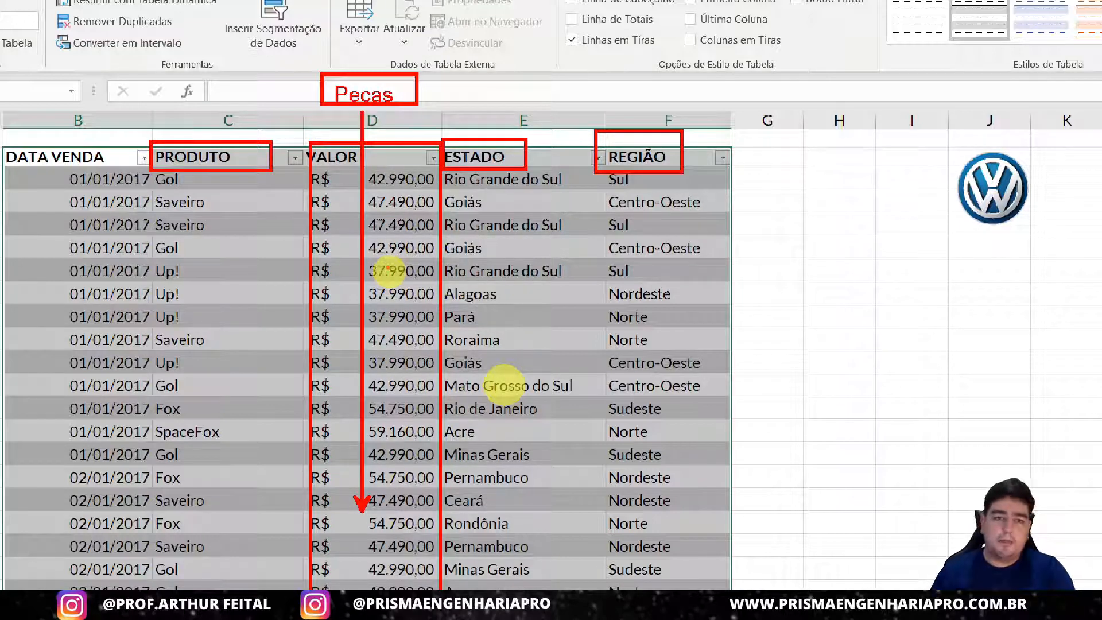
- Add a boxed red "Operador" label above the ESTADO column with an arrow running down through it
key(t)
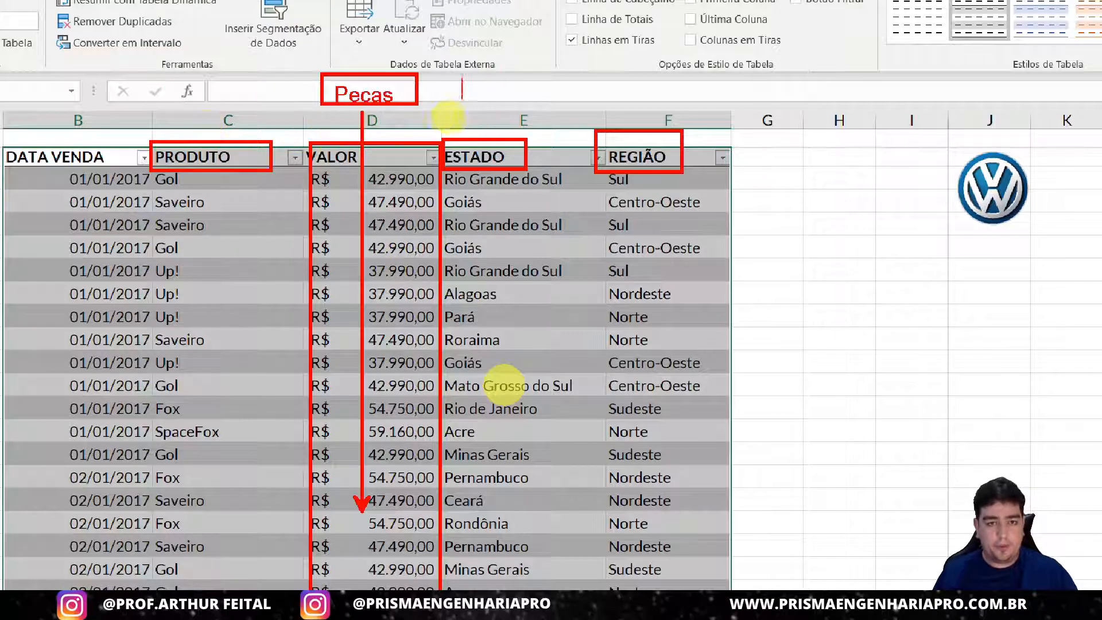
text(Operad)
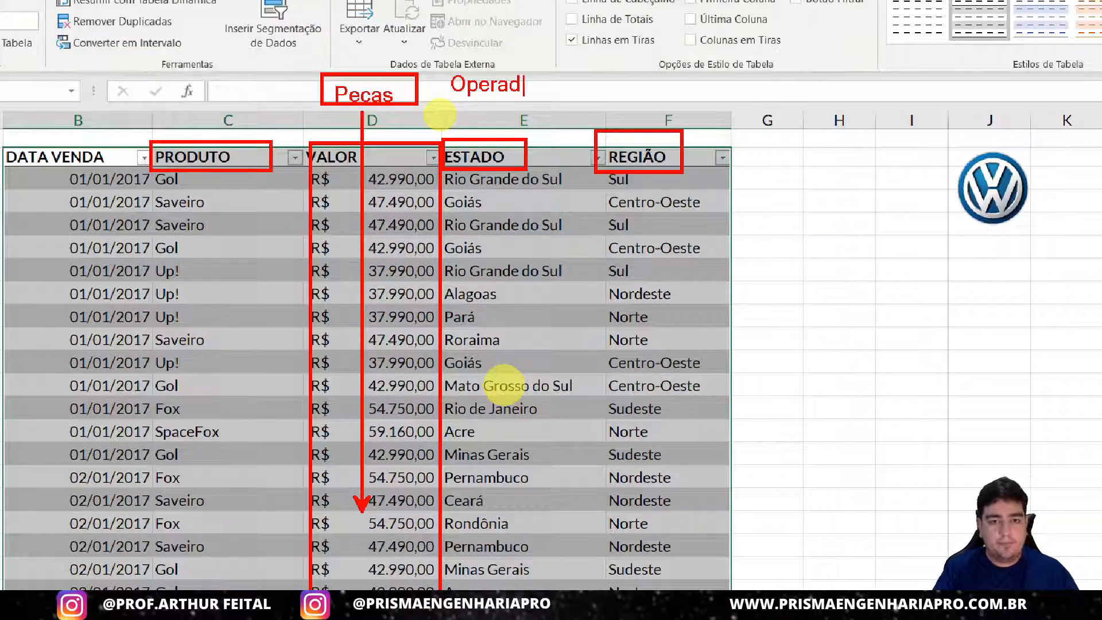
text(os)
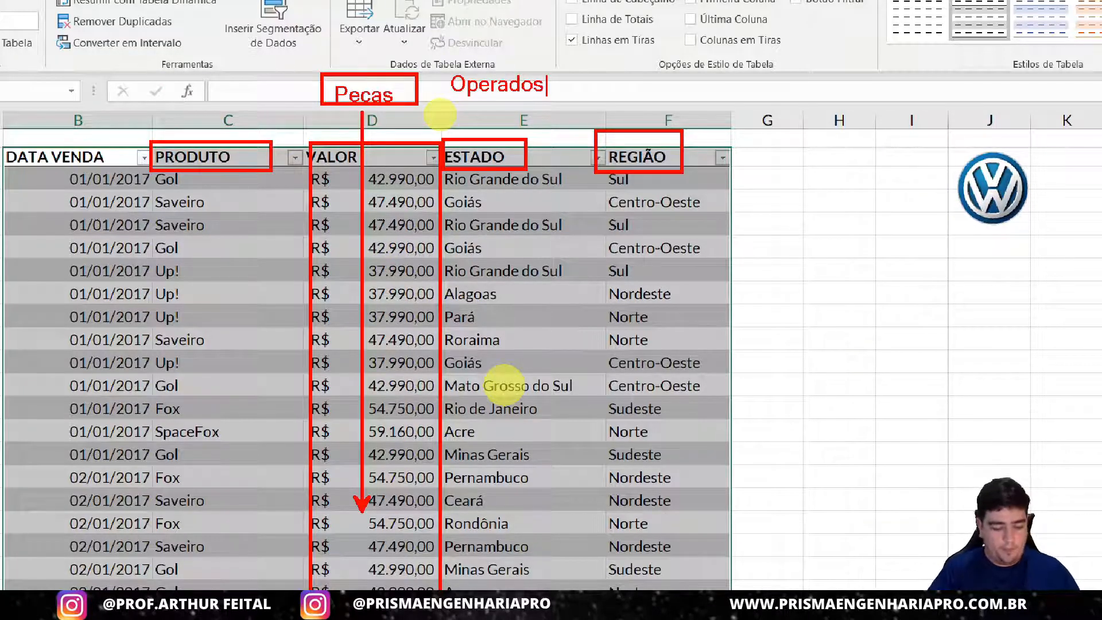
key(Escape)
drag(437, 70, 556, 109)
mouse_move(516, 558)
mouse_down()
mouse_move(504, 143)
mouse_move(516, 110)
mouse_up()
- Label the PRODUTO column "Maquina" with a red box and downward arrow, and mark the DATA VENDA column with a box and arrow
text(t)
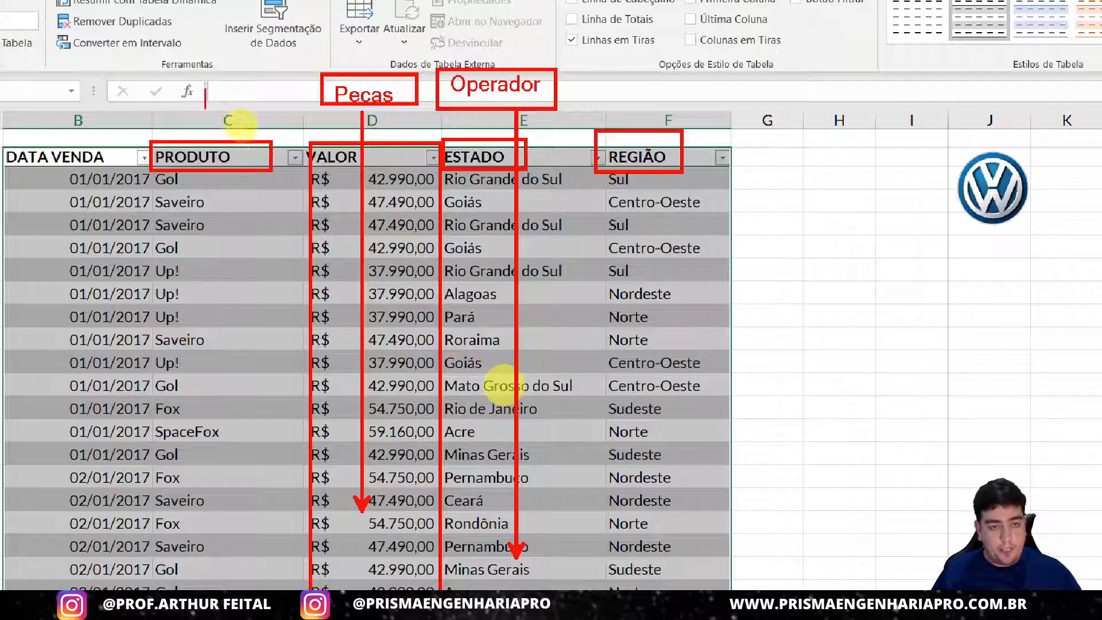
text(Ma)
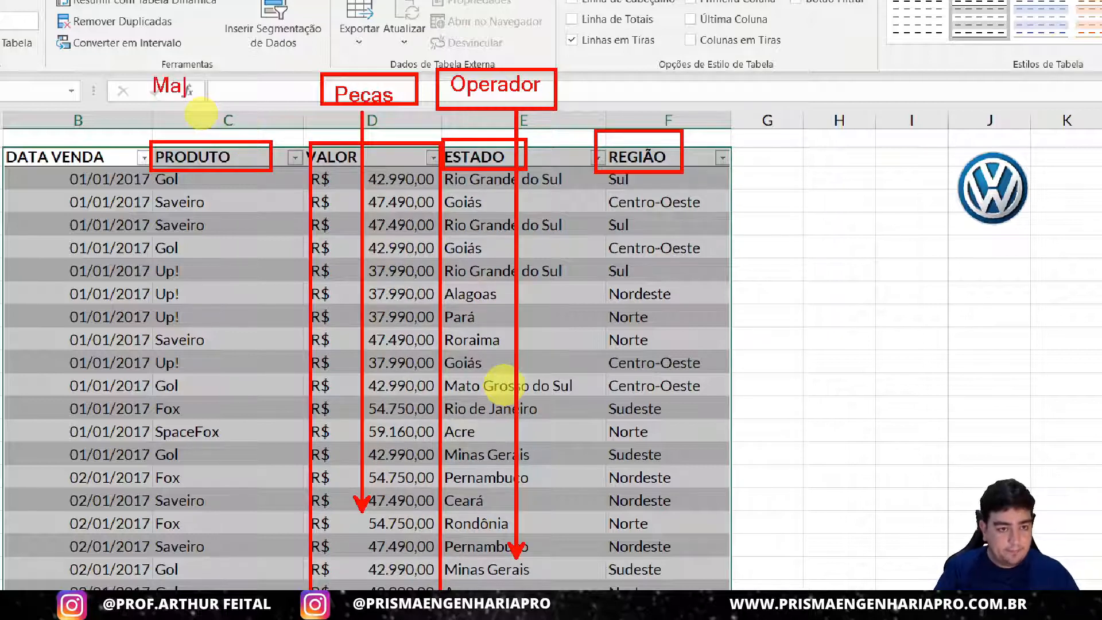
text(quina)
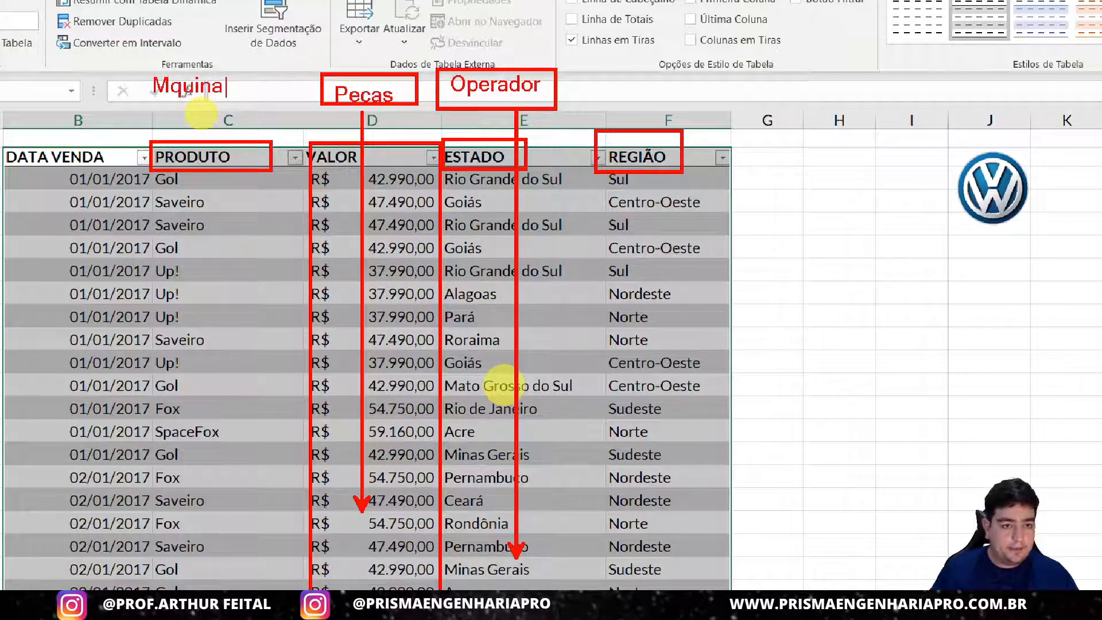
key(BackSpace)
key(BackSpace)
text(aqu)
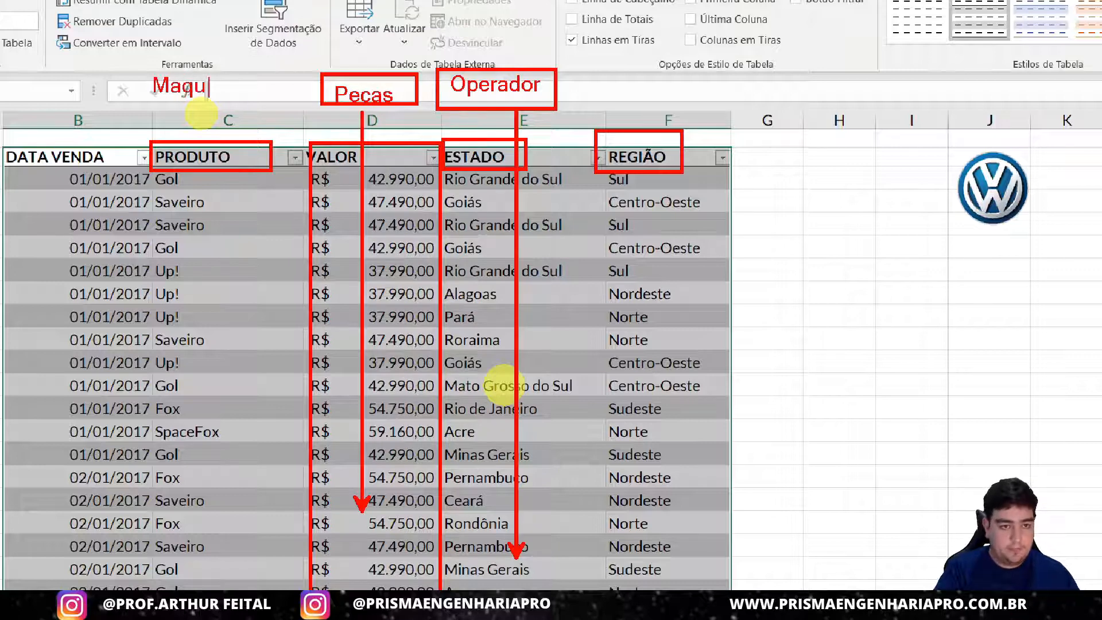
key(Escape)
mouse_move(145, 62)
mouse_down()
mouse_move(199, 101)
mouse_move(251, 105)
mouse_up()
drag(186, 456, 178, 122)
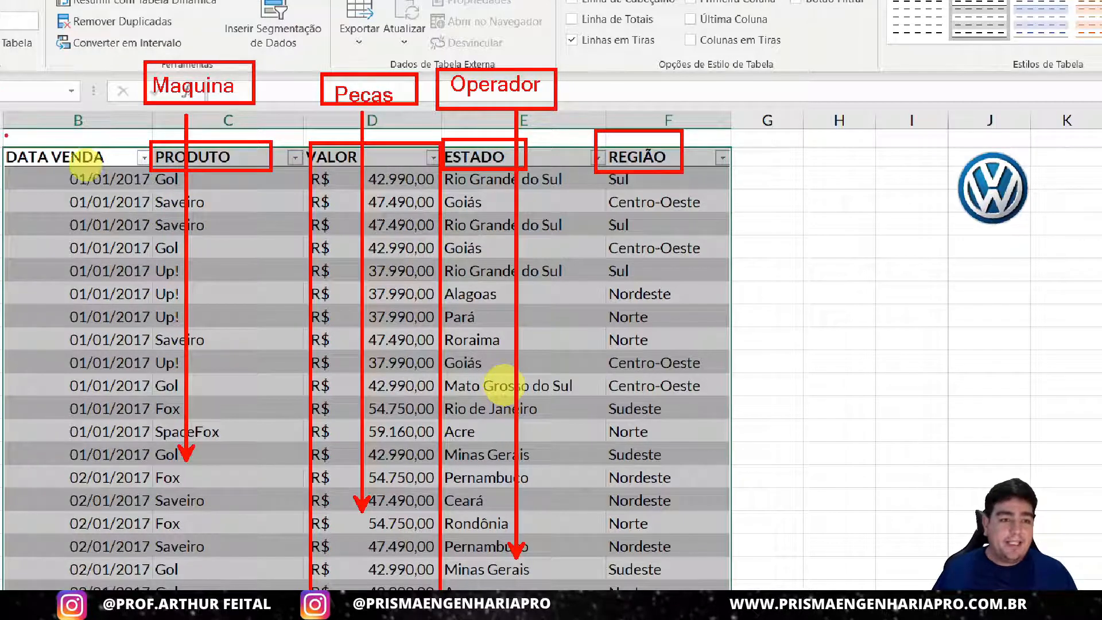
drag(2, 138, 119, 174)
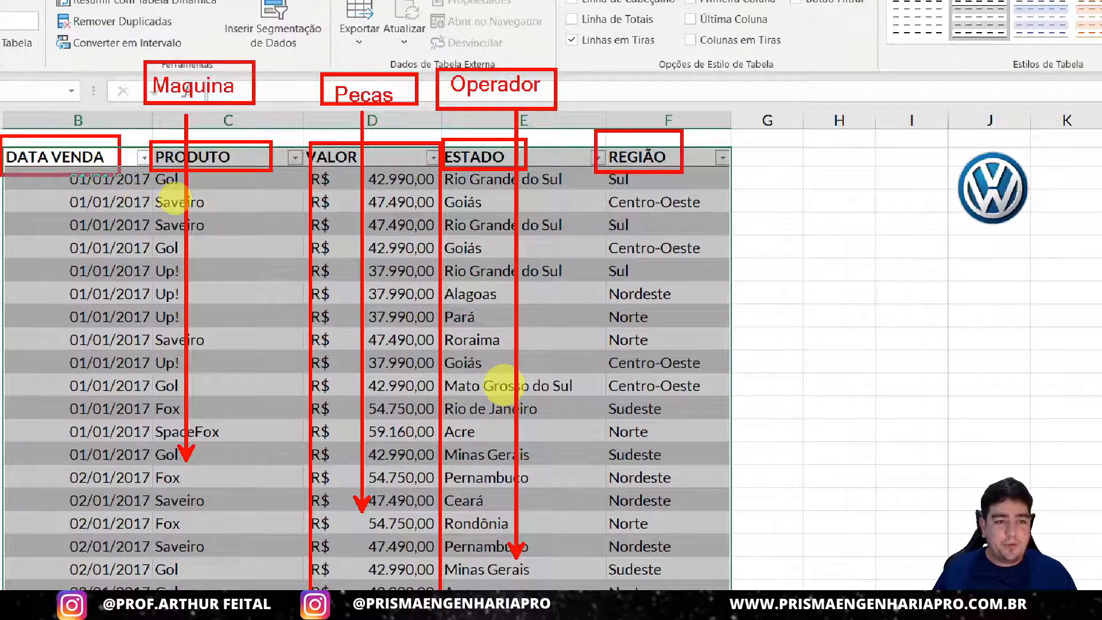
drag(64, 450, 65, 178)
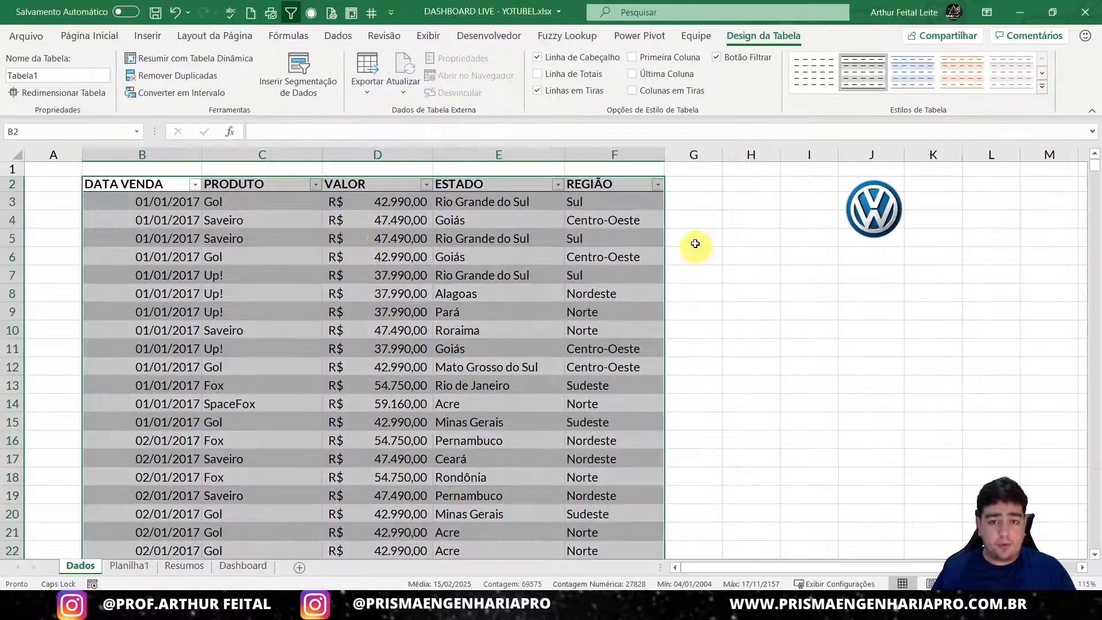
- Clear the annotations and jump along row 2 to the sheet's last column, XFD, and back to column A
click(695, 243)
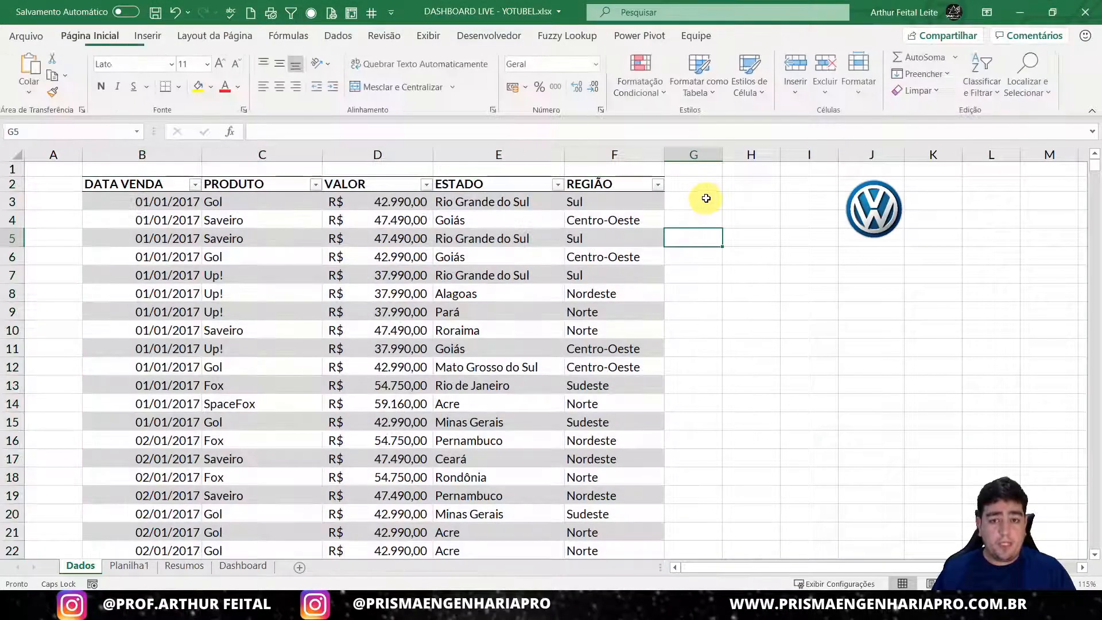
click(707, 190)
key(ctrl+Right)
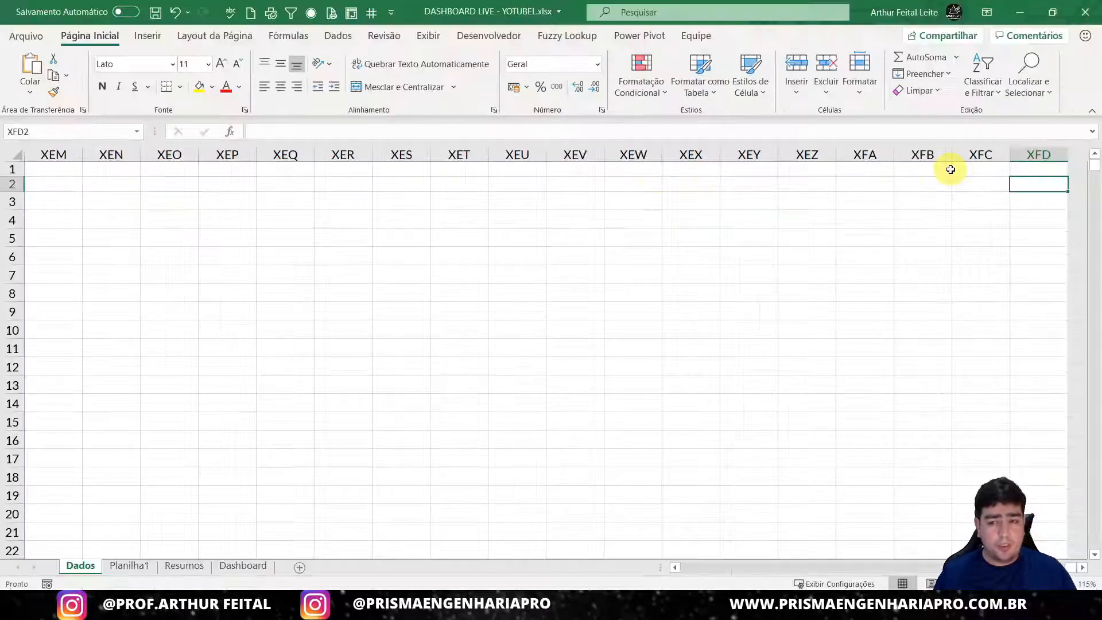
key(ctrl+Left)
key(ctrl+Left)
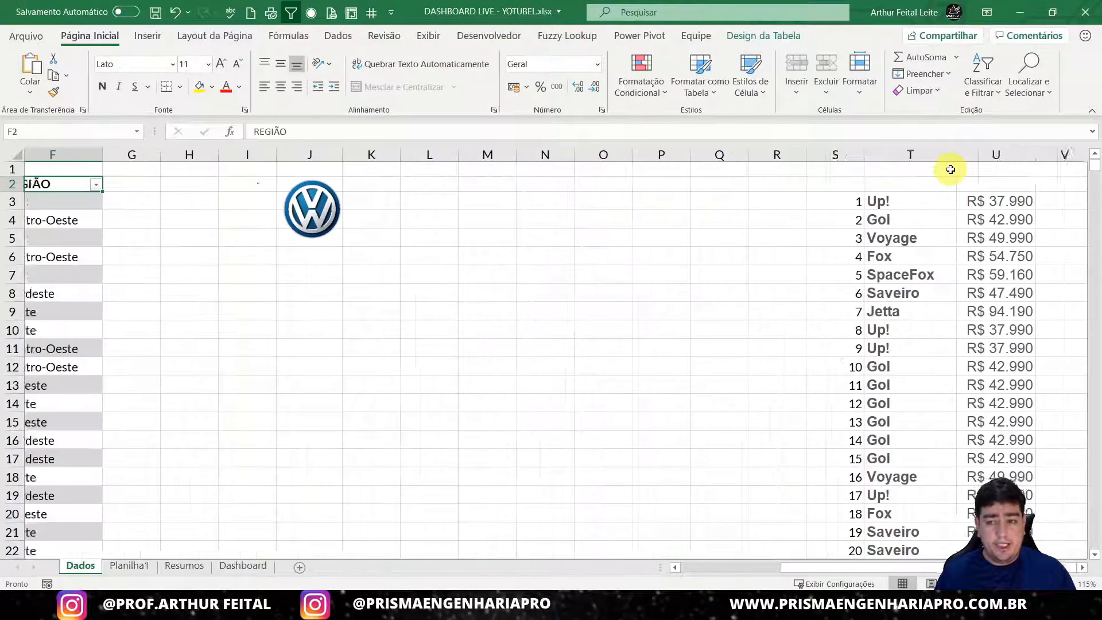
key(ctrl+Left)
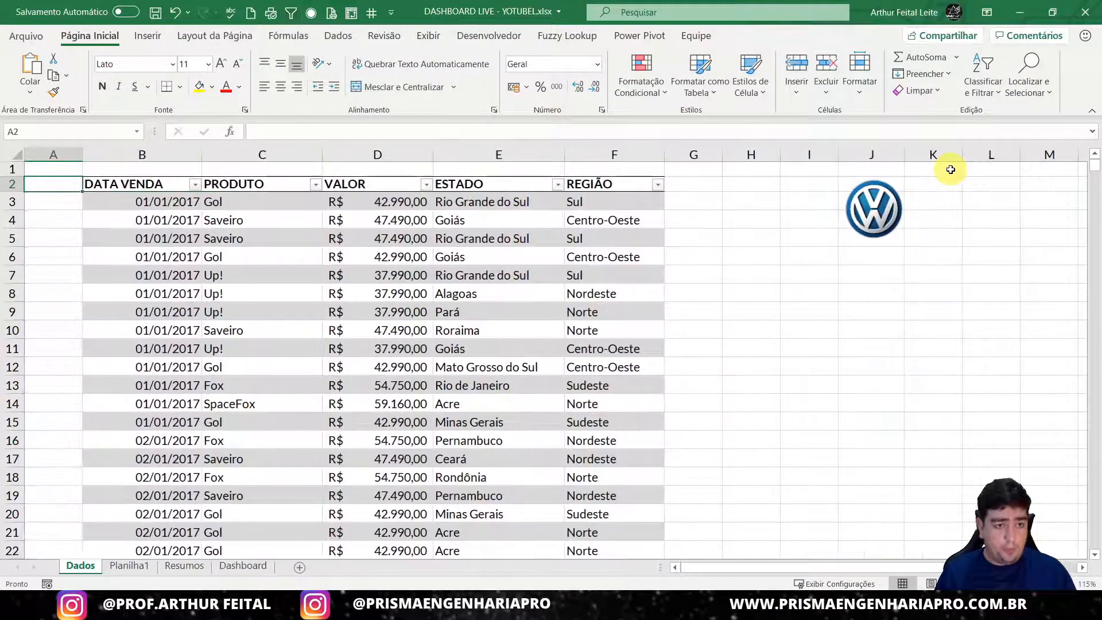
- Jump from cell H2 to the sheet's last row, 1048576, and return to the PRODUTO header
click(771, 180)
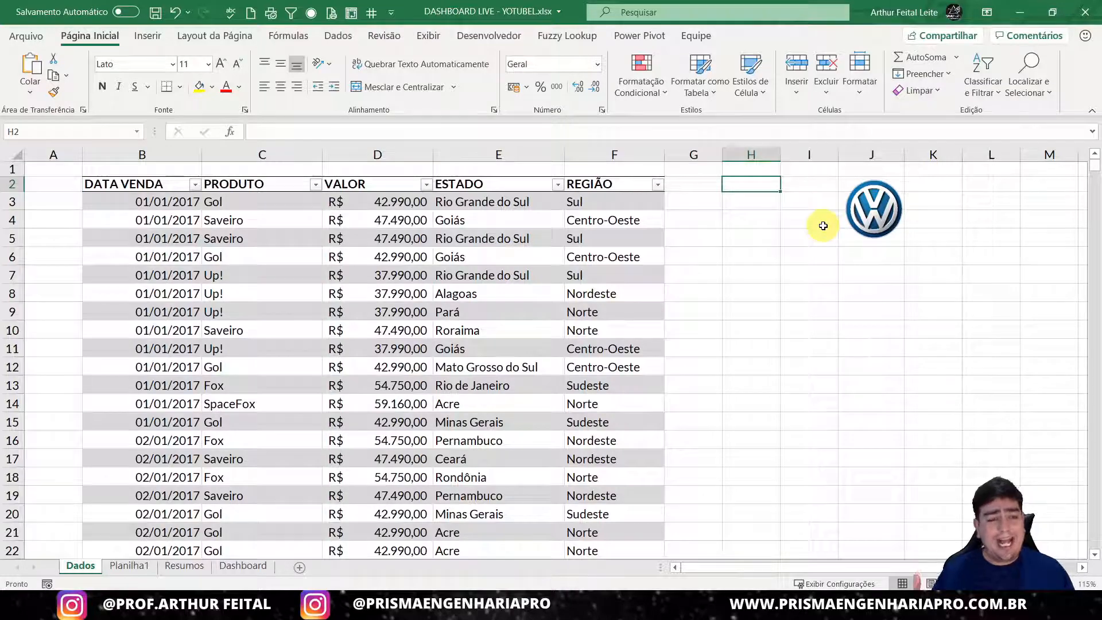
key(ctrl+Down)
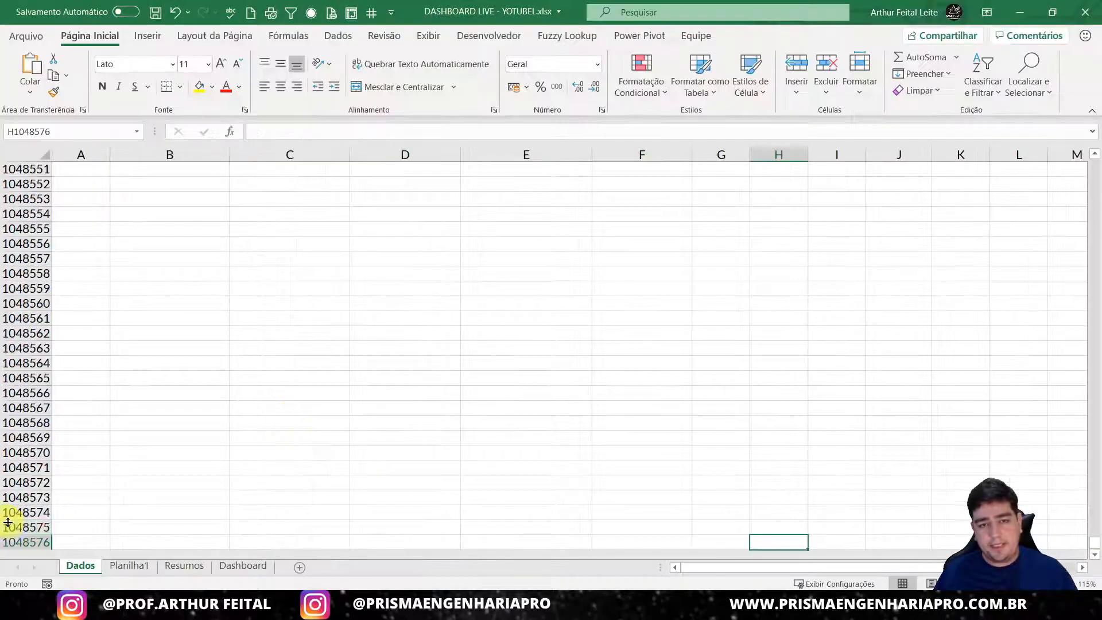
click(9, 528)
key(Right)
key(Right)
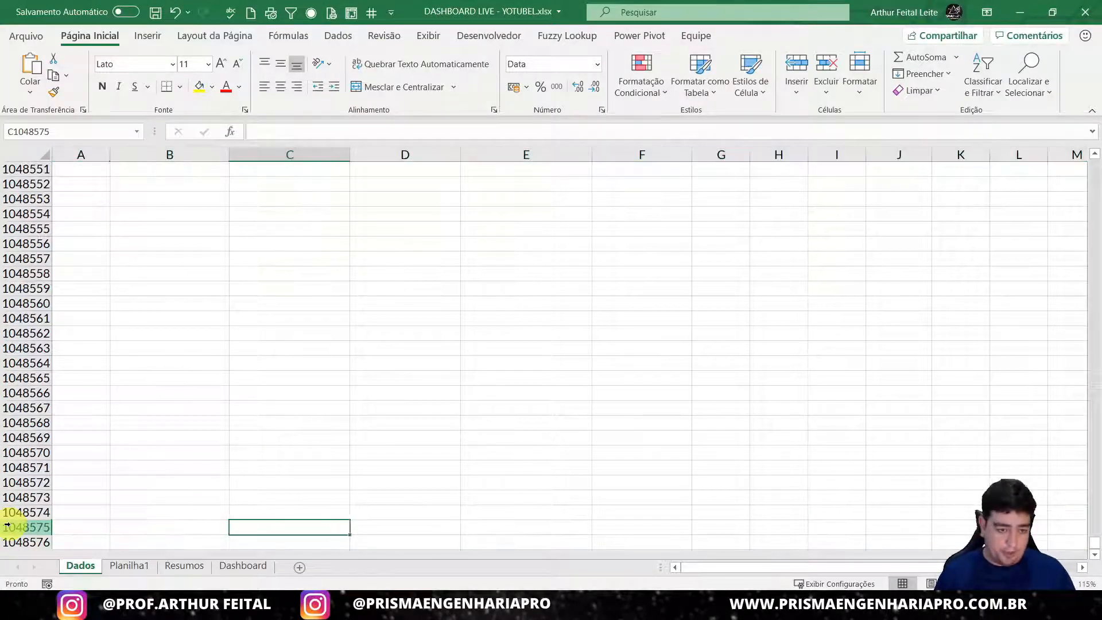
key(ctrl+Up)
key(ctrl+Up)
scroll(10, 524, up, 1)
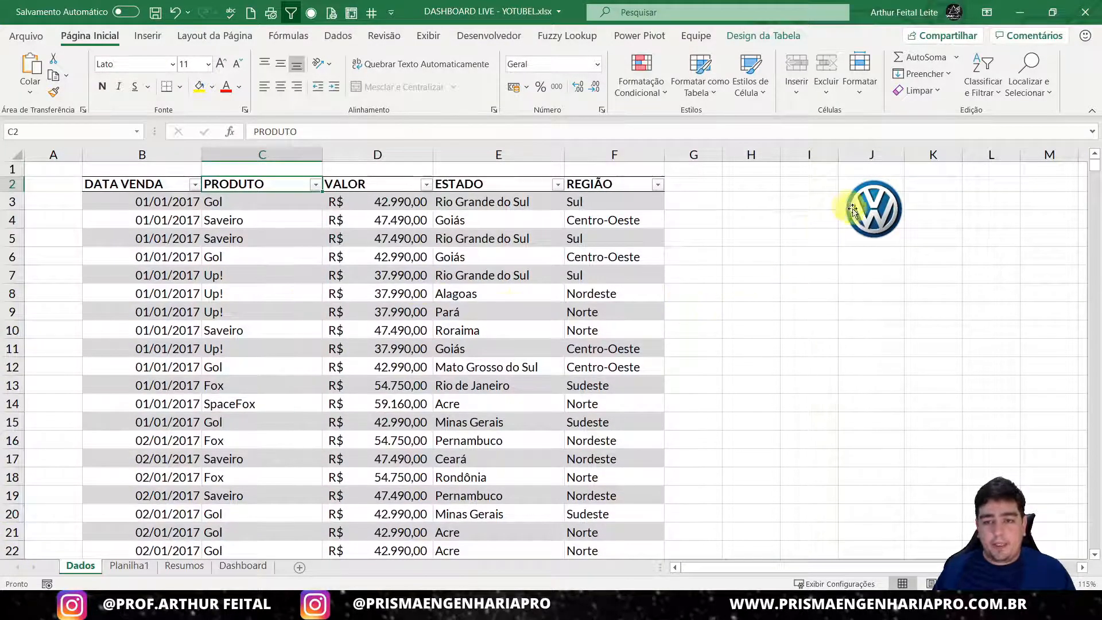
- Move the Volkswagen logo away from the table to column M, around rows 5 to 7, and deselect it
drag(855, 224, 1025, 271)
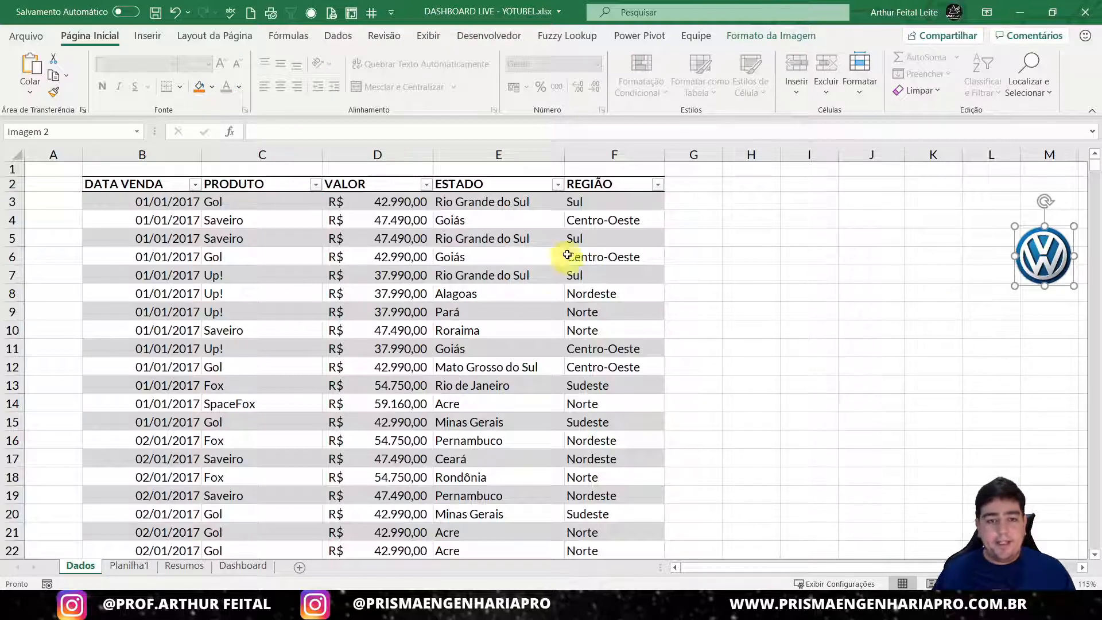
click(494, 255)
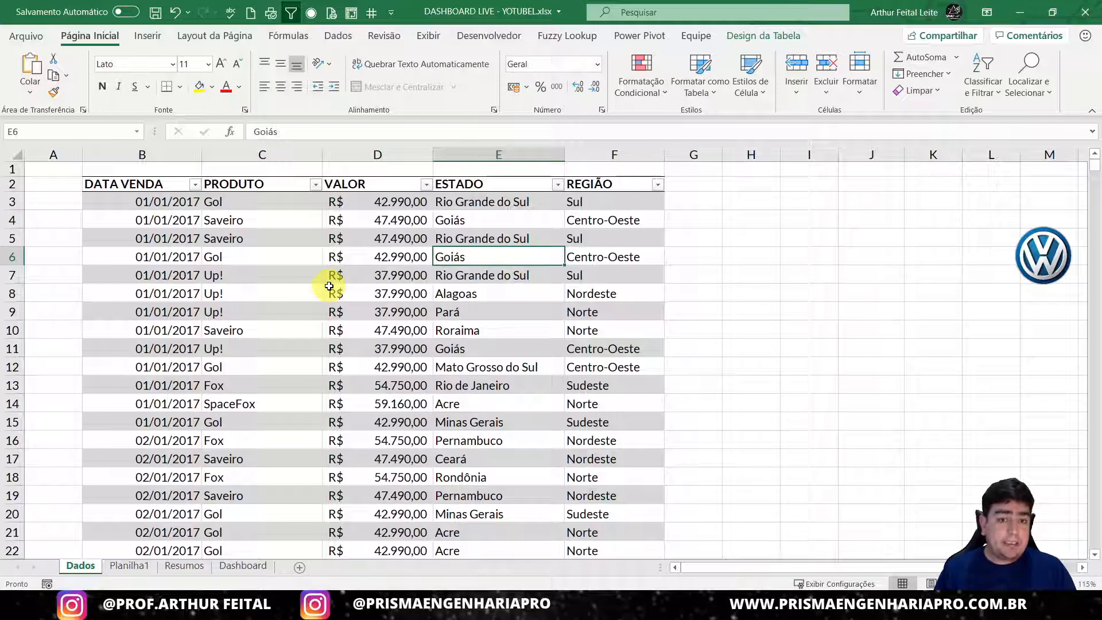
- Select sample cells across the table's product, value, state and region columns to show how the records are laid out
click(501, 328)
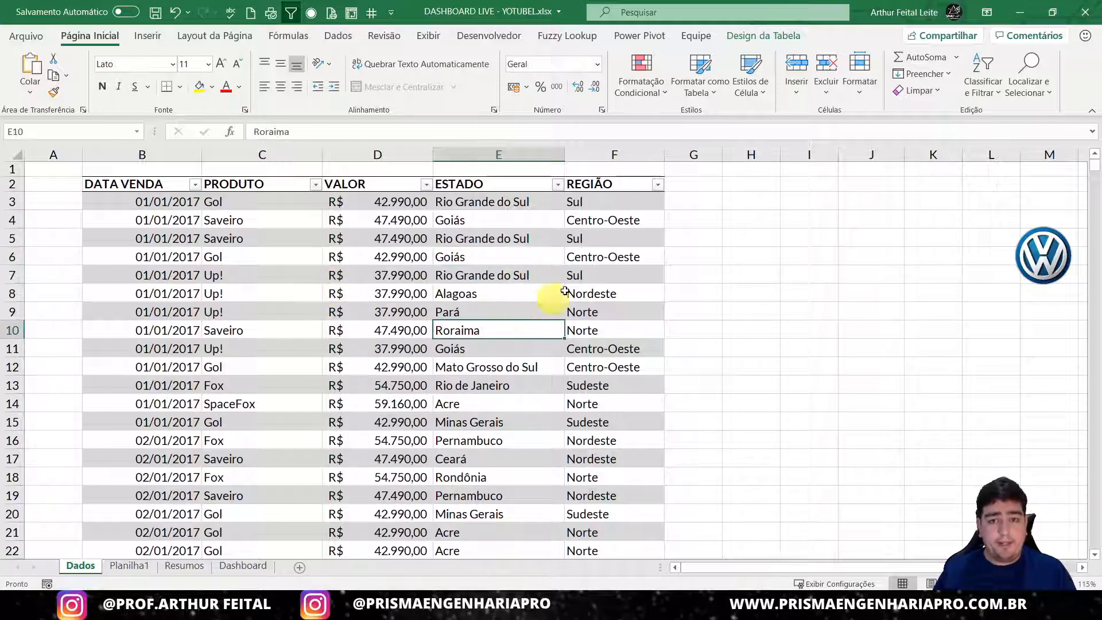
click(613, 293)
click(604, 406)
click(368, 383)
click(262, 312)
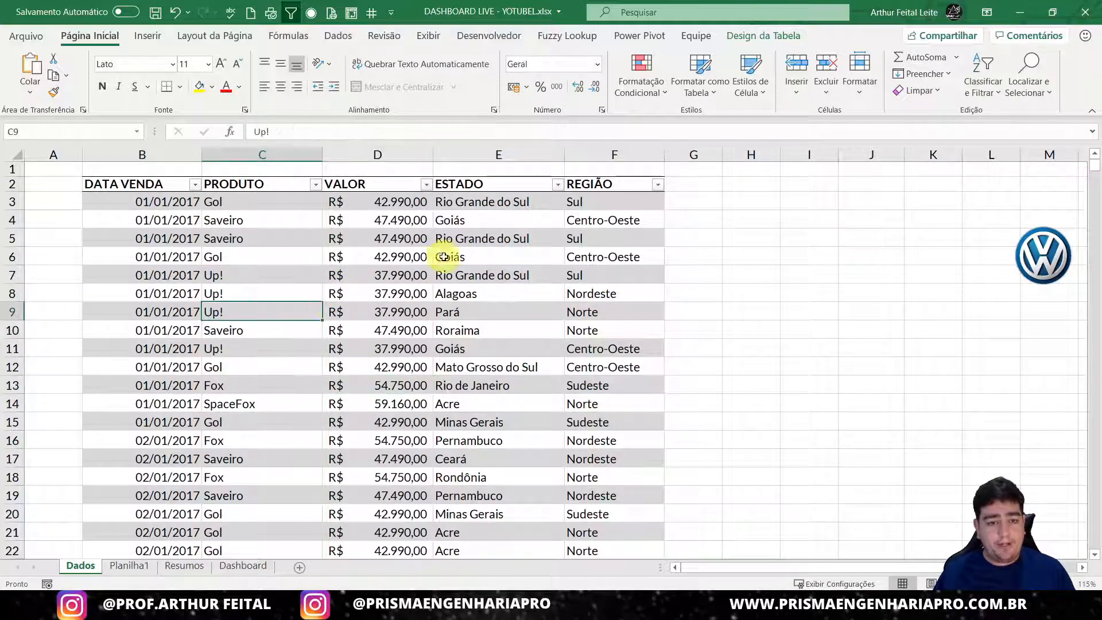
click(499, 330)
- Select cell F10 inside the table and link it with red boxes and a line to the Design da Tabela tab
click(614, 329)
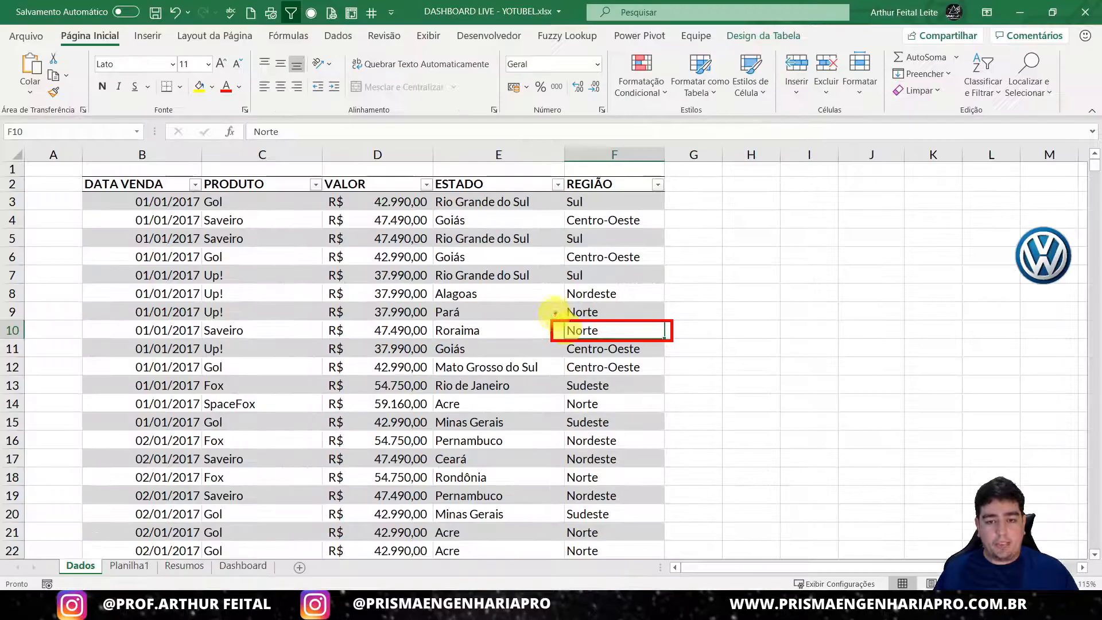
drag(697, 323, 763, 149)
mouse_move(722, 183)
mouse_down()
mouse_move(743, 41)
mouse_move(804, 46)
mouse_up()
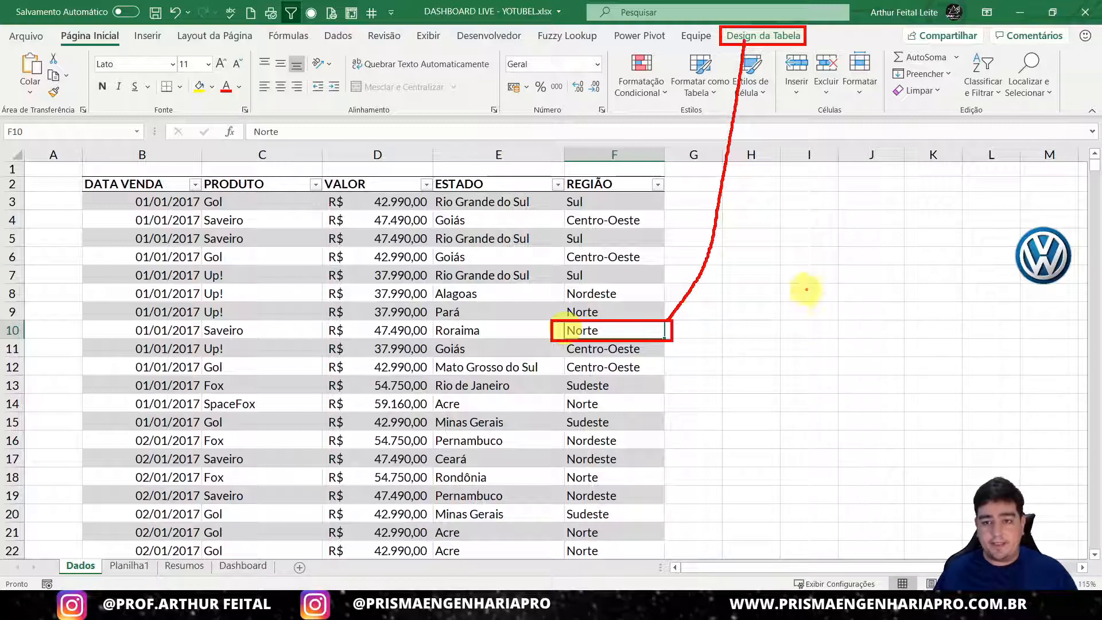
key(Escape)
- Select empty cell I7 outside the table, box it in red and point an arrow to the boxed empty space beside Equipe
click(811, 274)
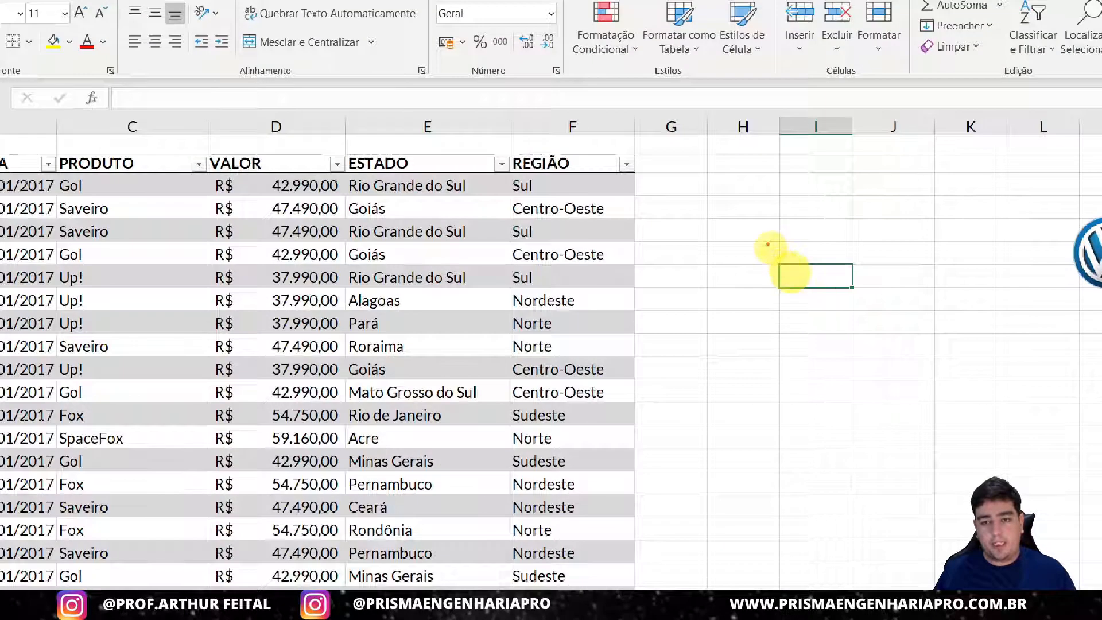
drag(770, 249, 865, 298)
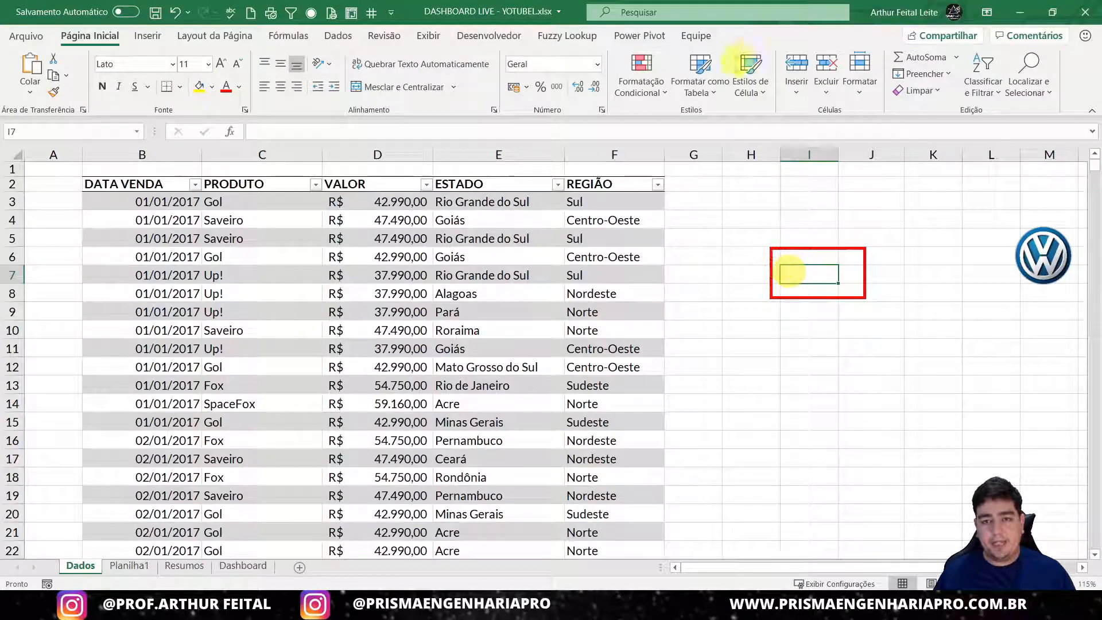
mouse_move(717, 27)
mouse_down()
mouse_move(822, 41)
mouse_move(788, 43)
mouse_move(819, 244)
mouse_up()
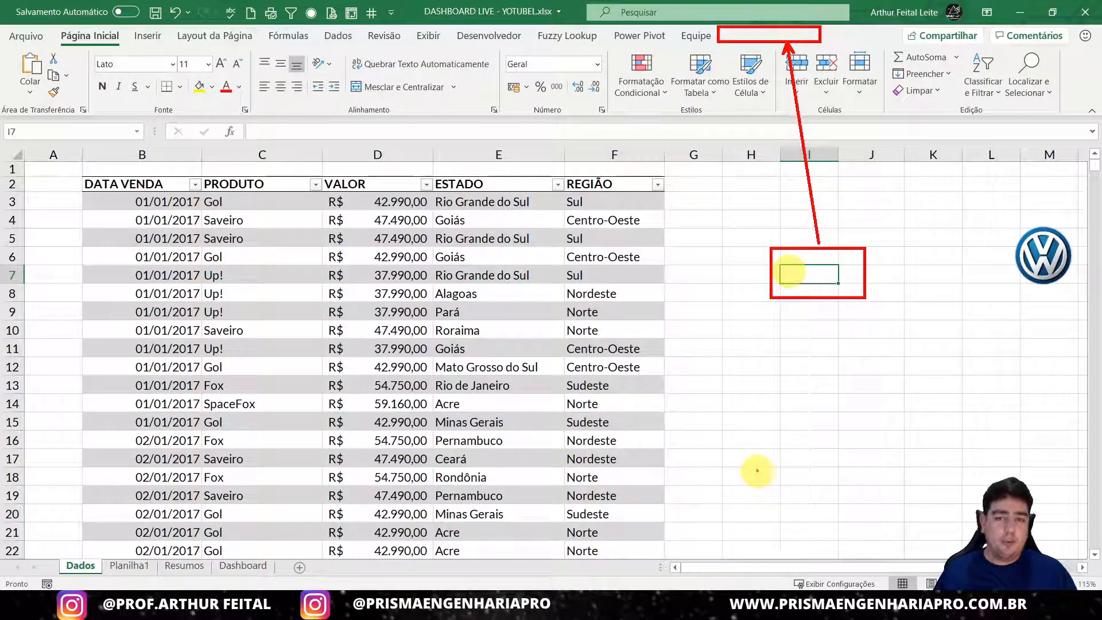
key(Escape)
- Rename the sales table on the Dados sheet as tbVendas
click(492, 290)
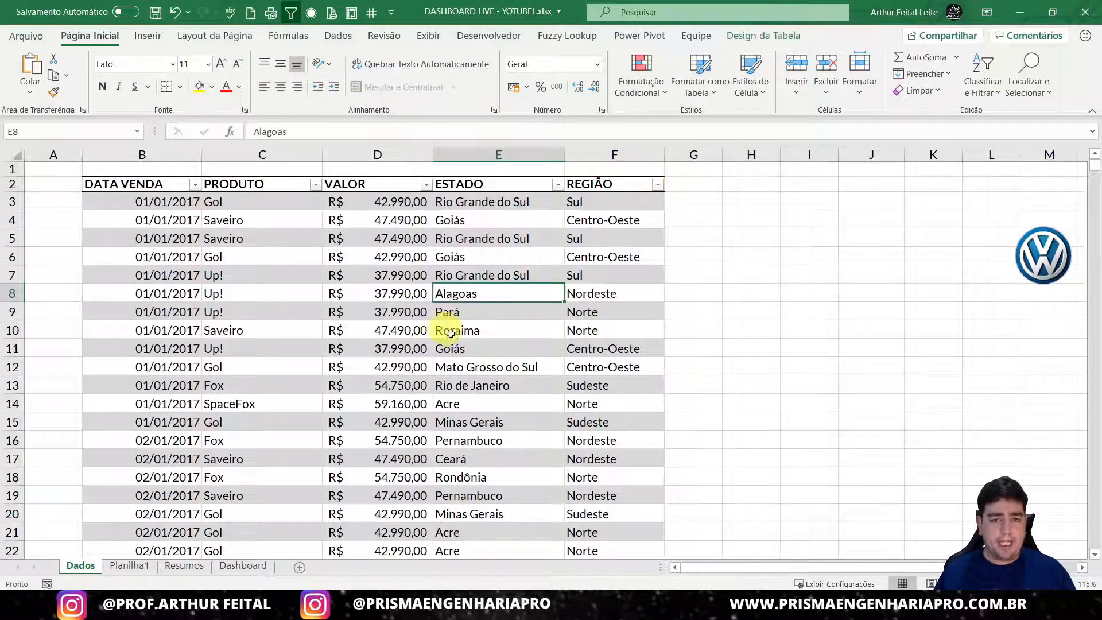
click(763, 39)
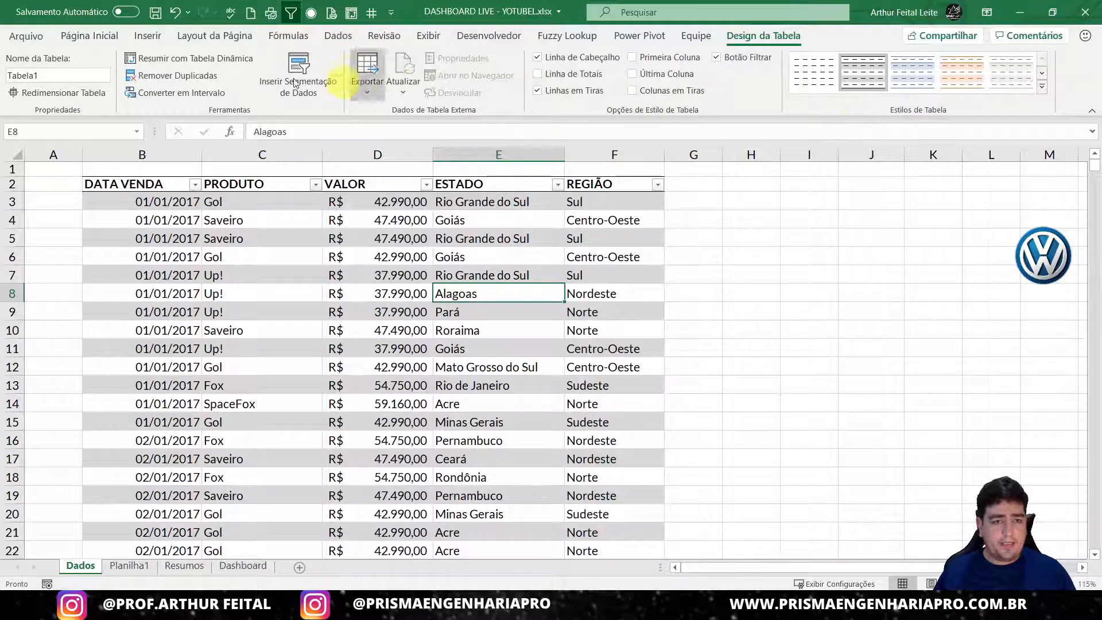
click(41, 76)
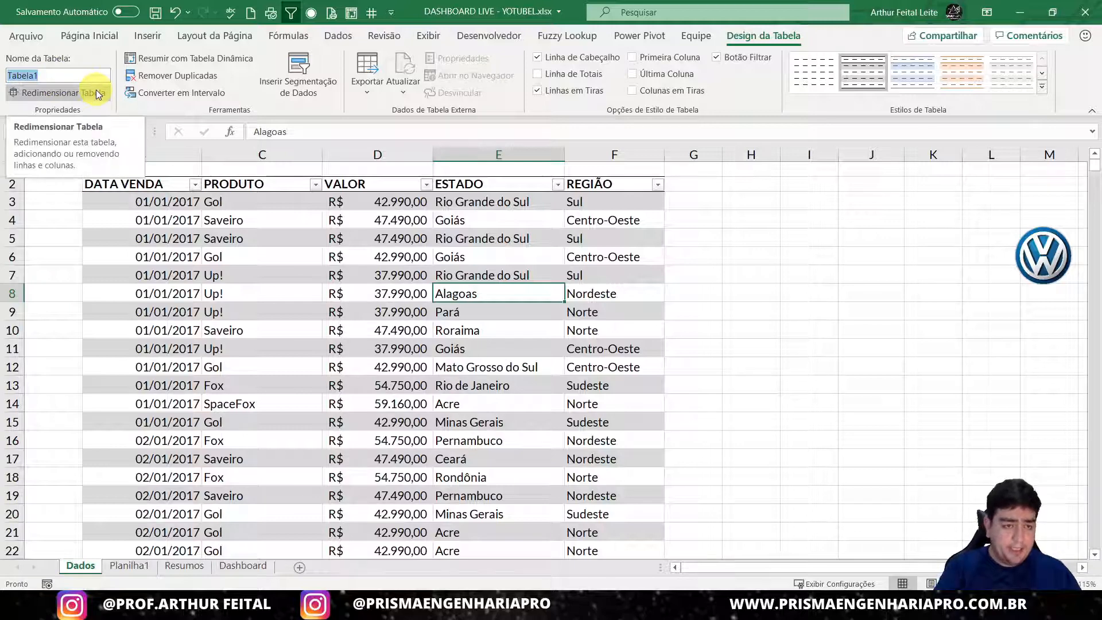
text(tbVe)
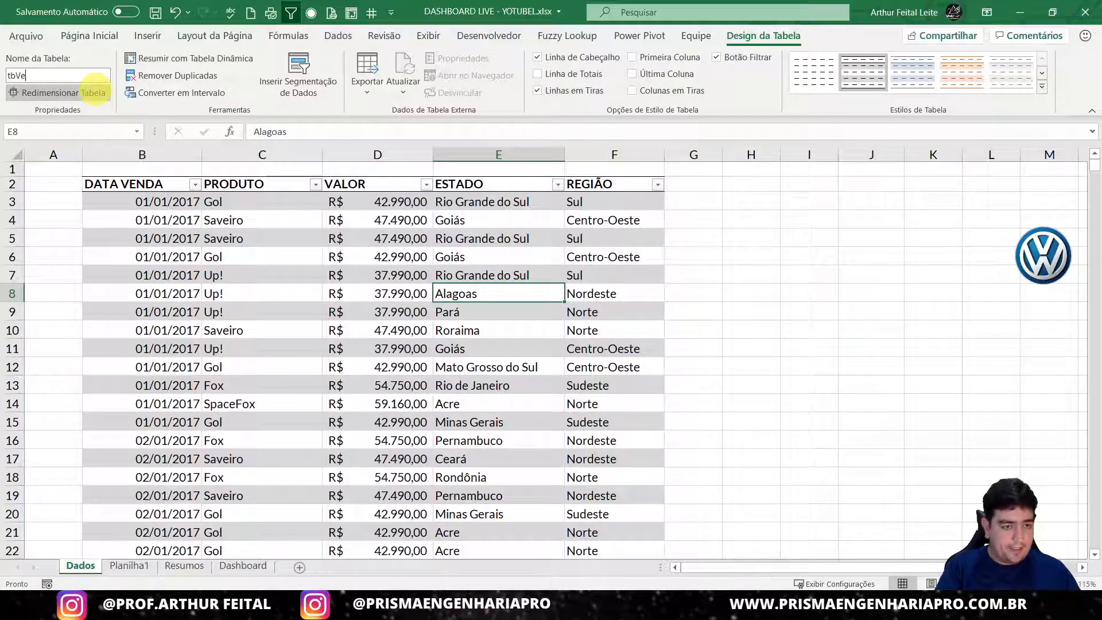
text(n)
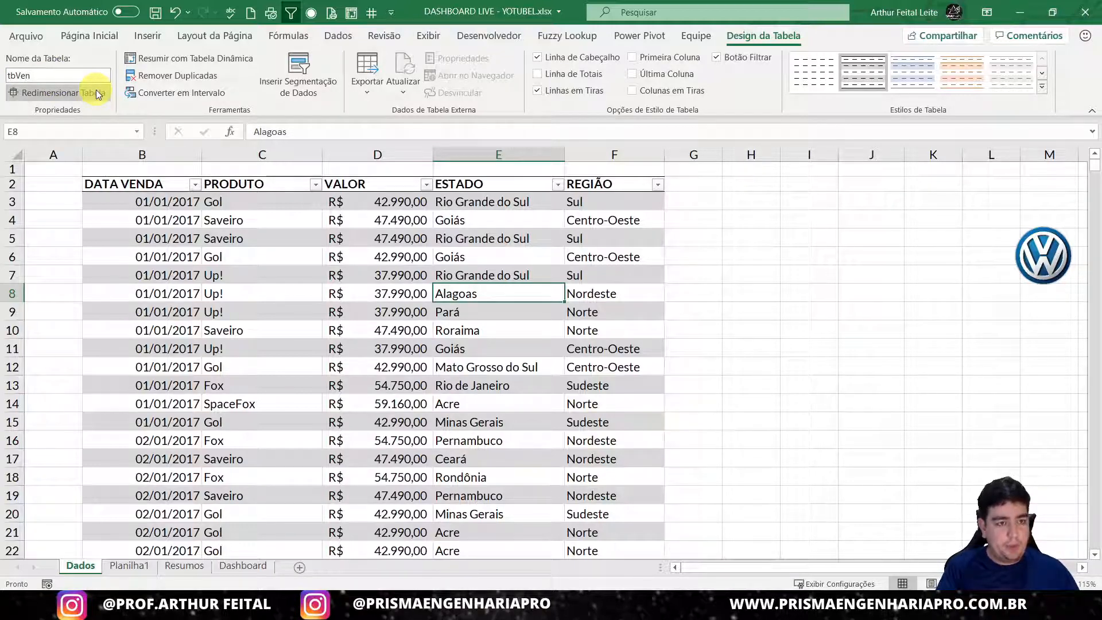
text(das)
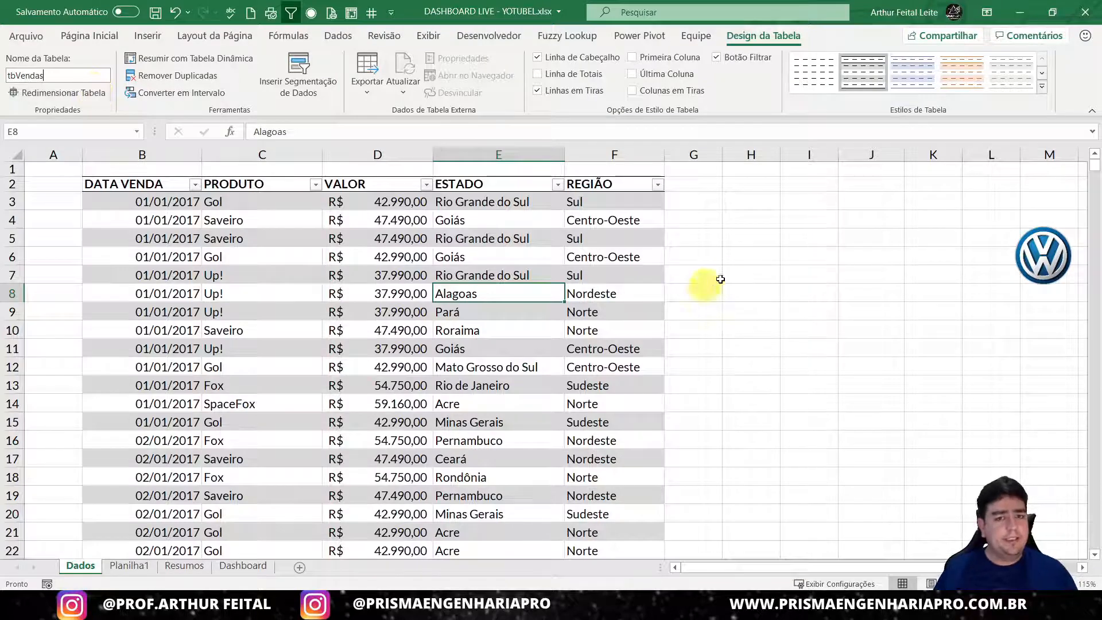
click(740, 276)
click(517, 293)
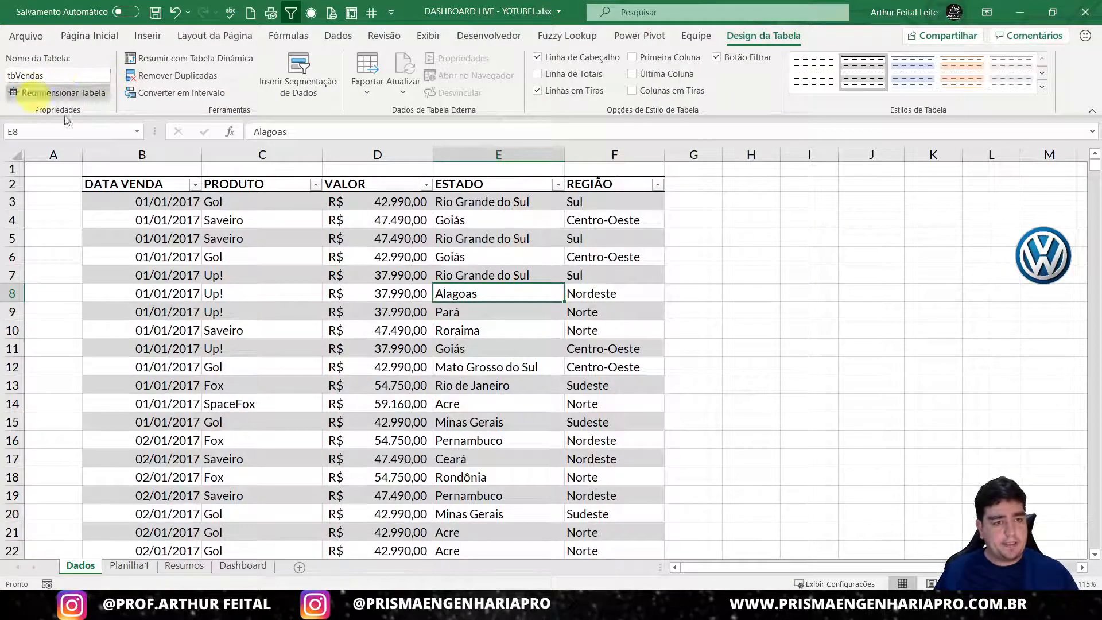
click(474, 349)
click(460, 315)
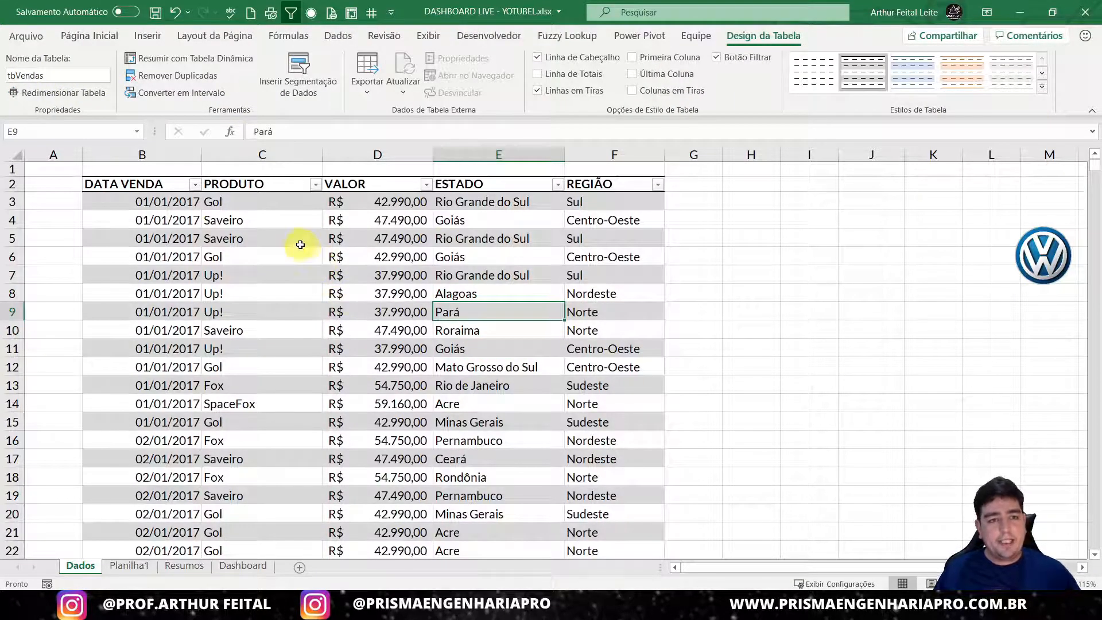
- Insert a pivot table based on tbVendas in the existing sheet Planilha1 at cell B2
click(154, 35)
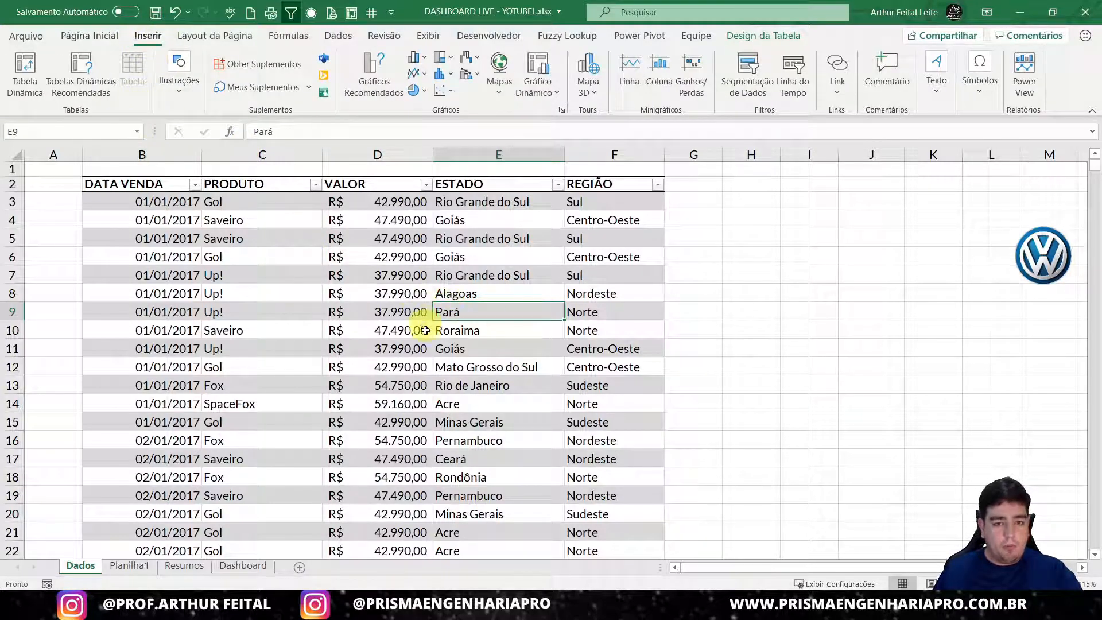
click(16, 86)
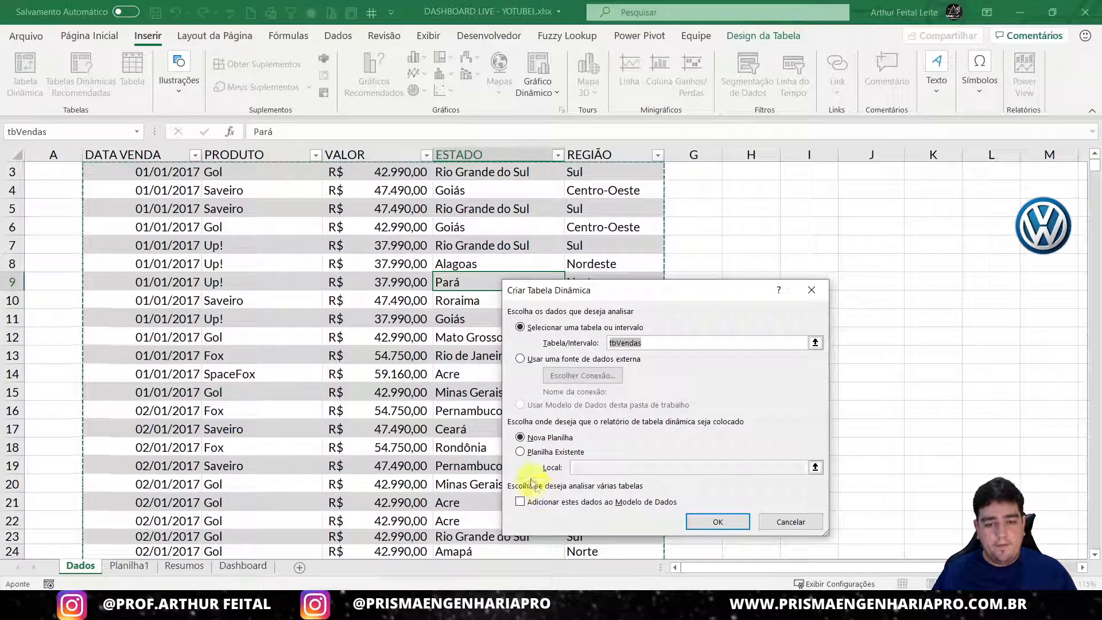
click(521, 452)
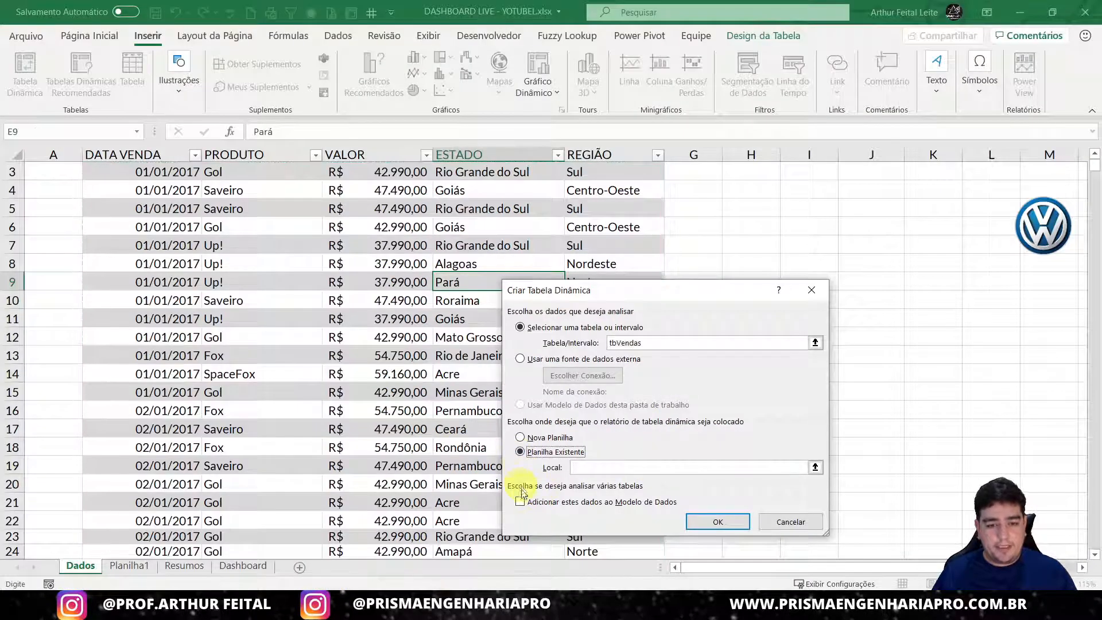
click(815, 467)
click(127, 565)
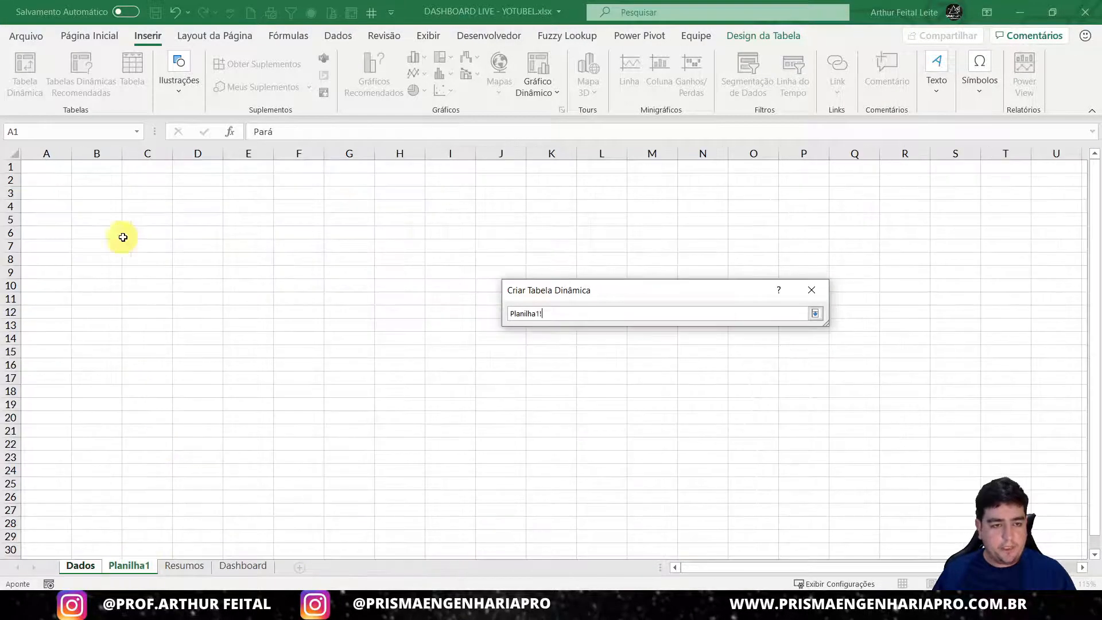
click(94, 180)
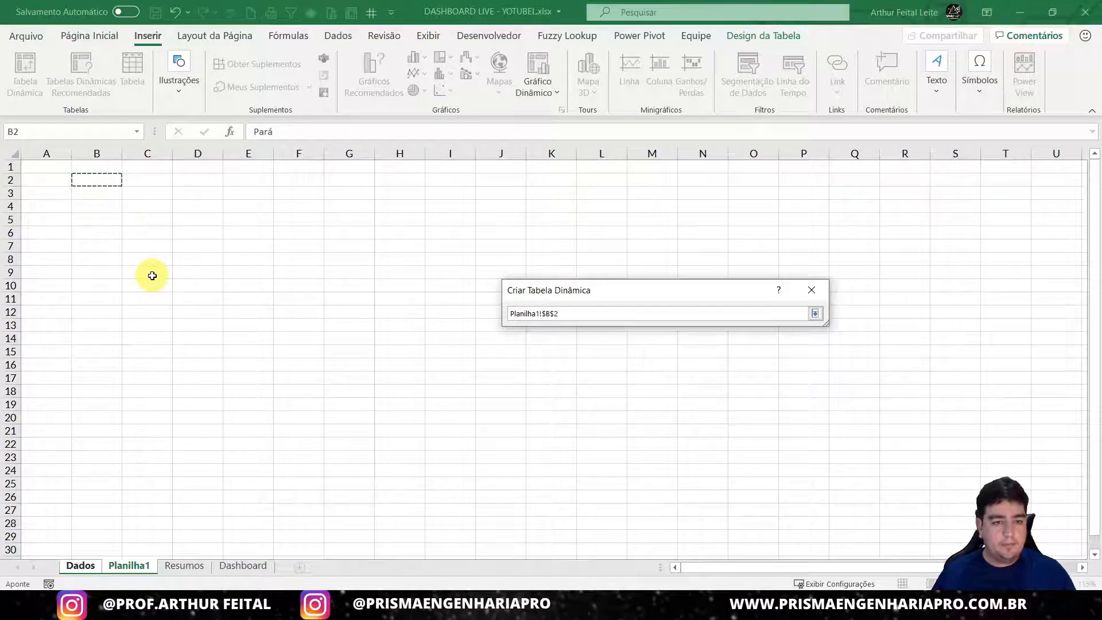
key(Return)
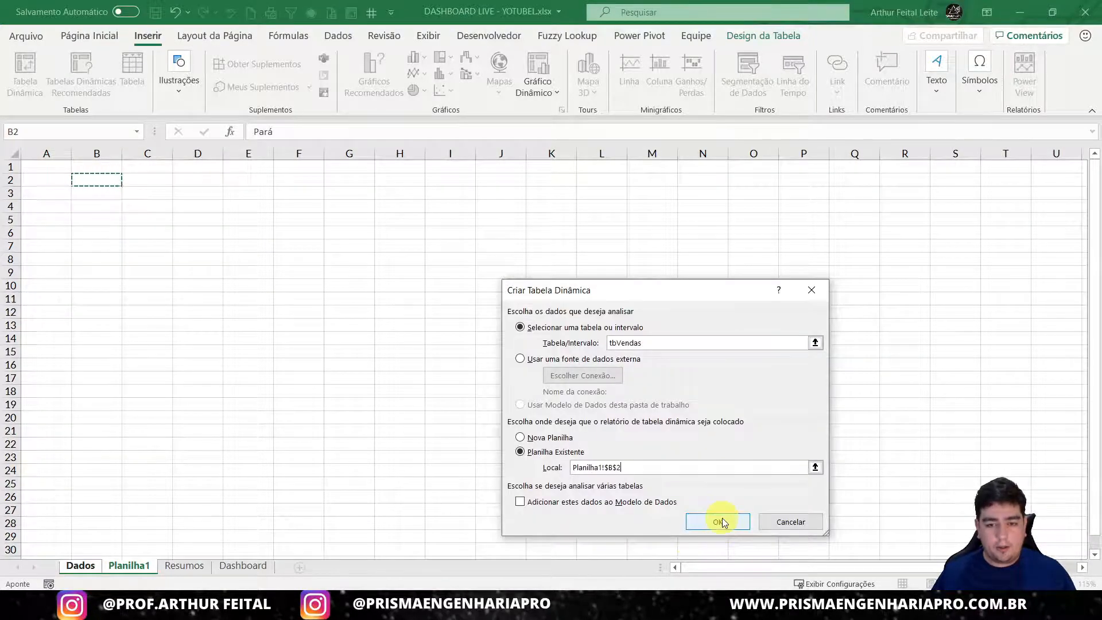
key(Return)
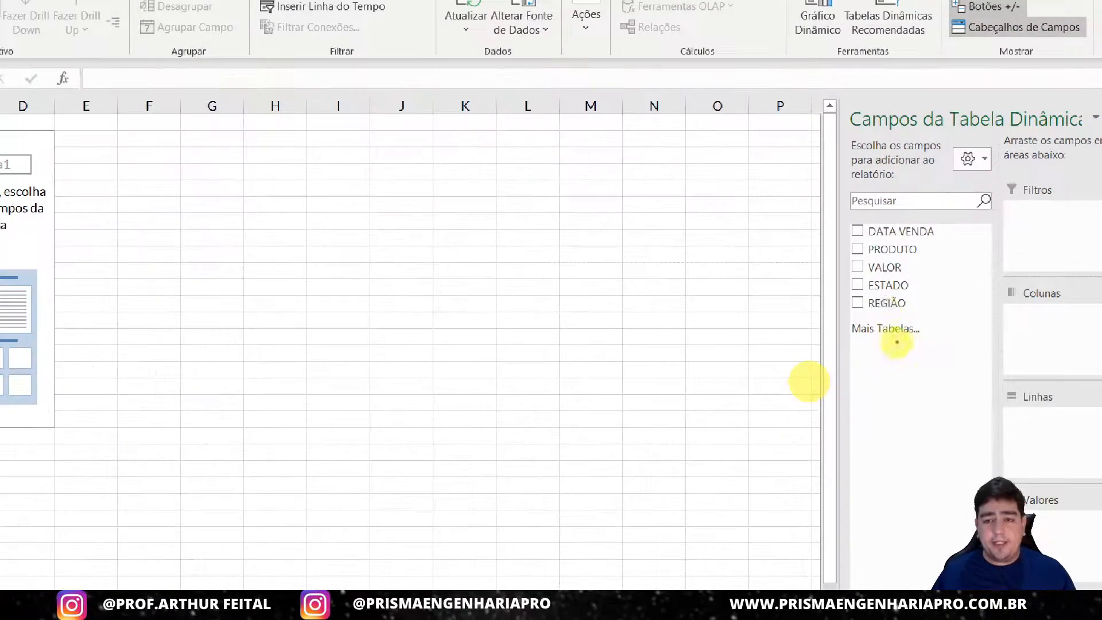
- Mark the available fields and box the Filtros, Colunas, Linhas and Valores areas of the pivot field list in red
drag(882, 271, 937, 326)
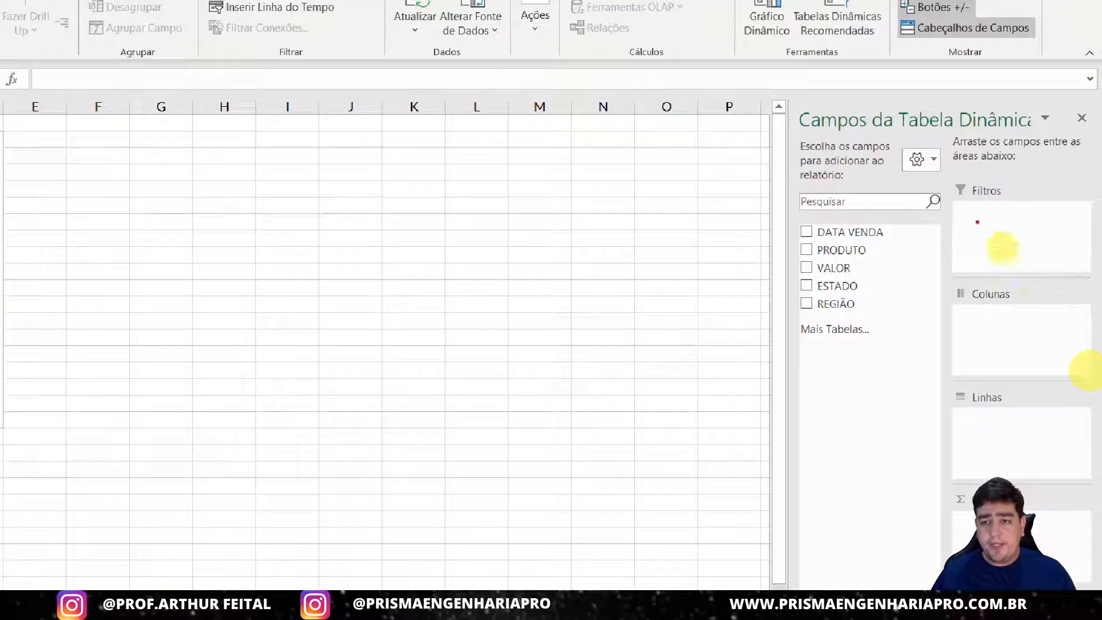
mouse_move(935, 184)
mouse_down()
mouse_move(962, 228)
mouse_move(1075, 580)
mouse_move(1092, 585)
mouse_up()
drag(1090, 548, 1095, 556)
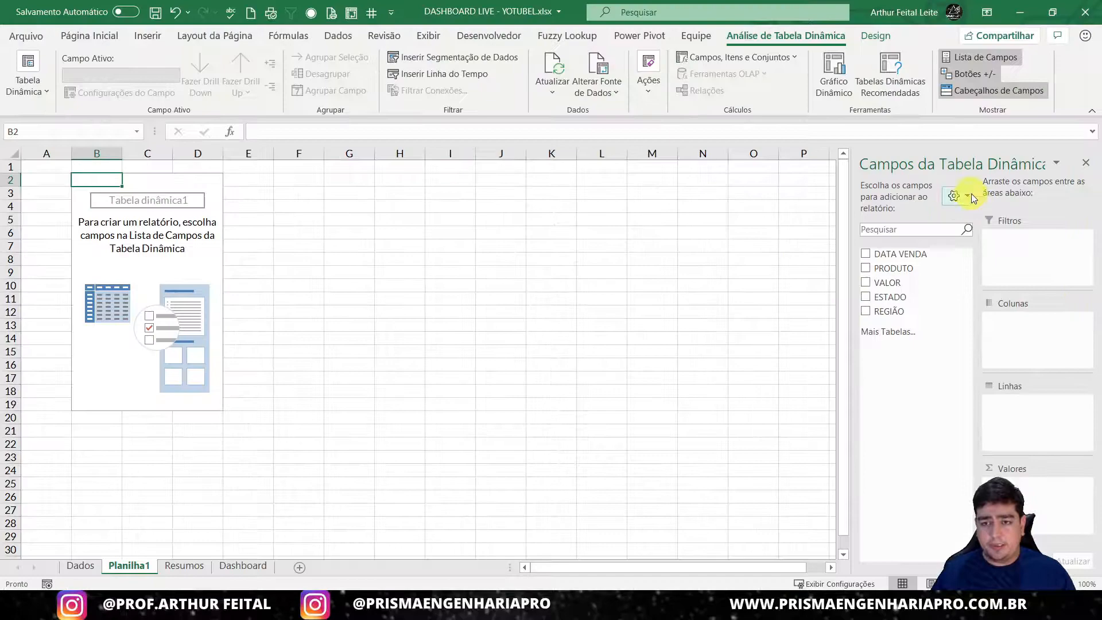
- Change the pivot field list layout to stacked fields and areas and return it to side by side
click(959, 196)
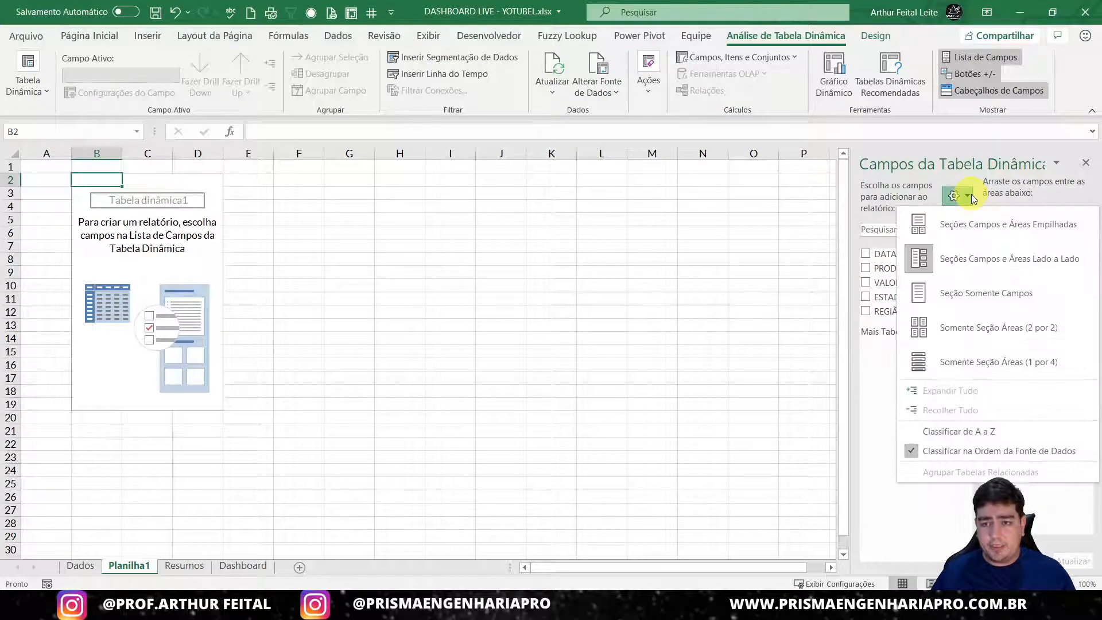
click(982, 224)
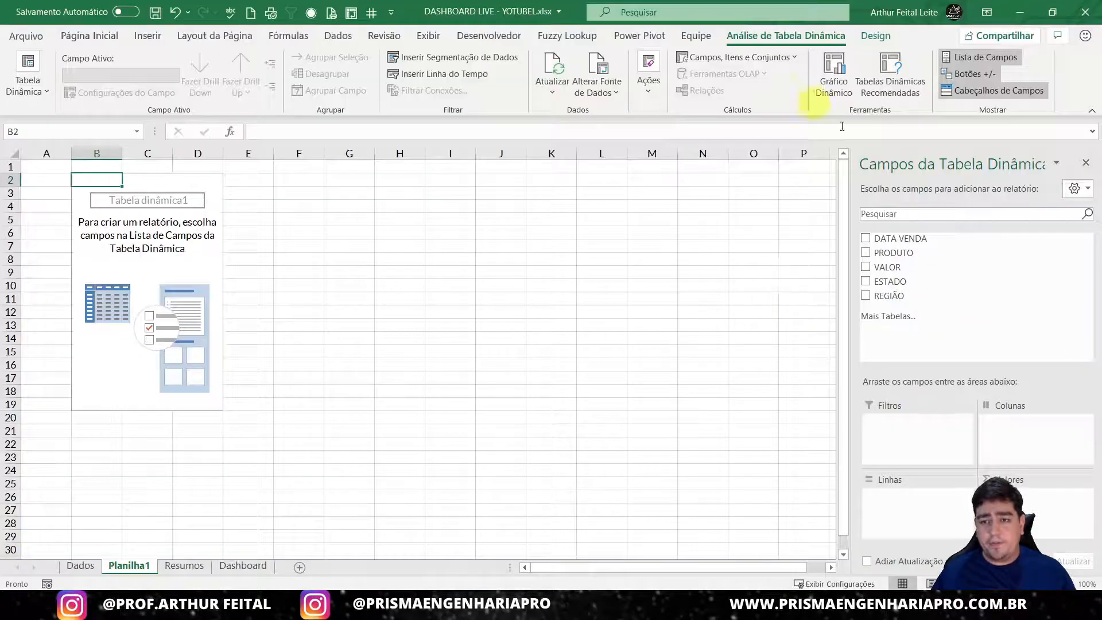
click(1082, 190)
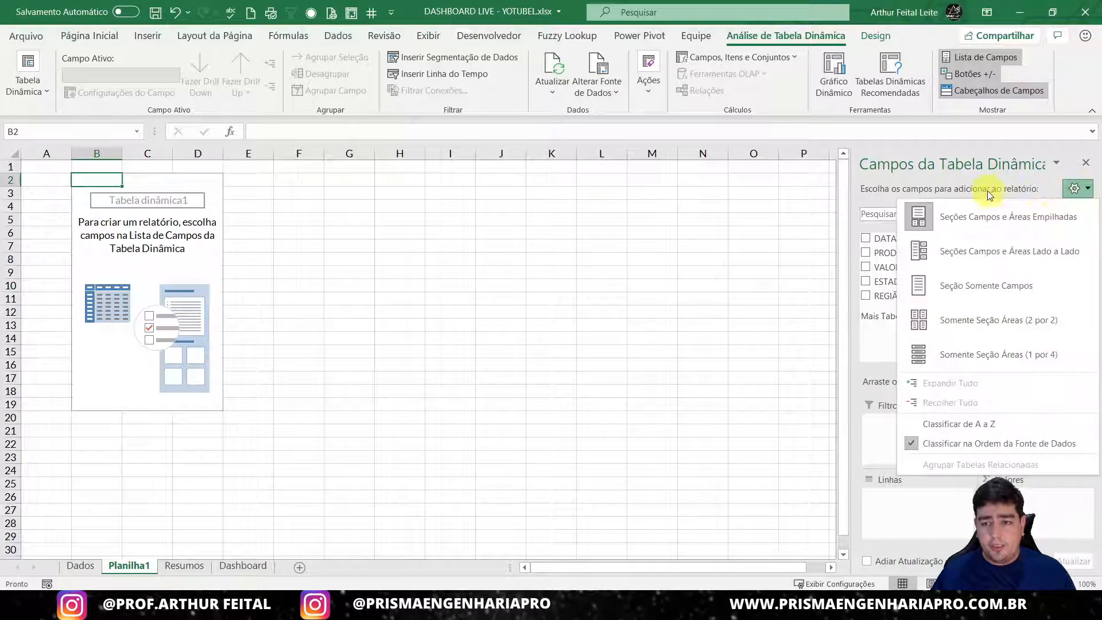
click(970, 248)
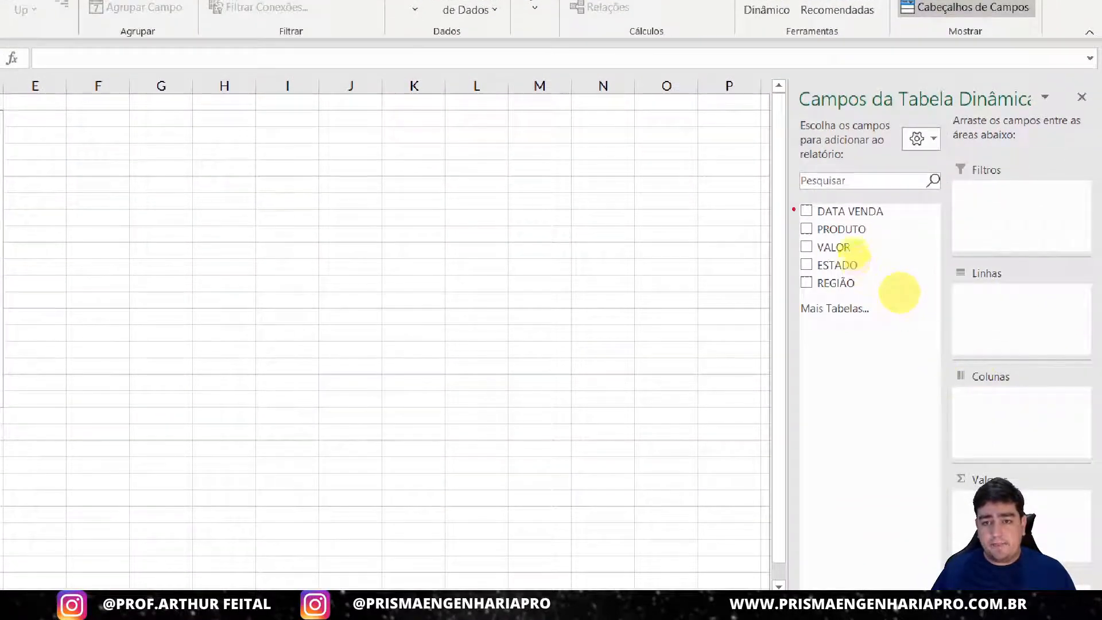
- Box the available fields in red and lay out the pivot table with PRODUTO in rows, REGIÃO in columns and VALOR in values
mouse_move(805, 201)
mouse_down()
mouse_move(865, 373)
mouse_move(901, 585)
mouse_move(941, 591)
mouse_up()
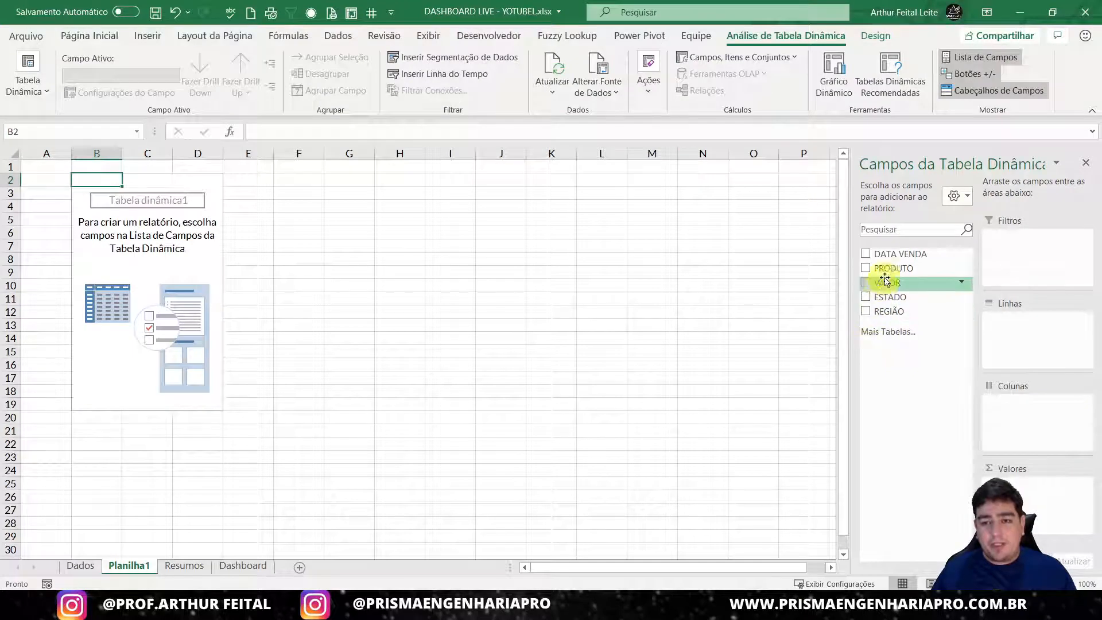
drag(888, 274, 1033, 342)
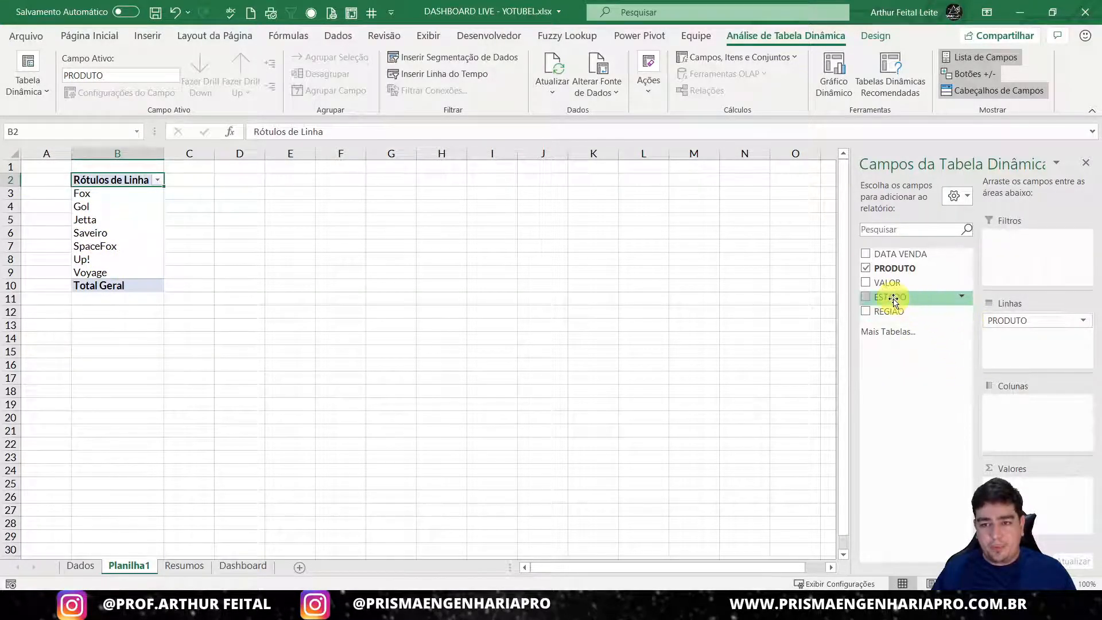
drag(889, 312, 1005, 419)
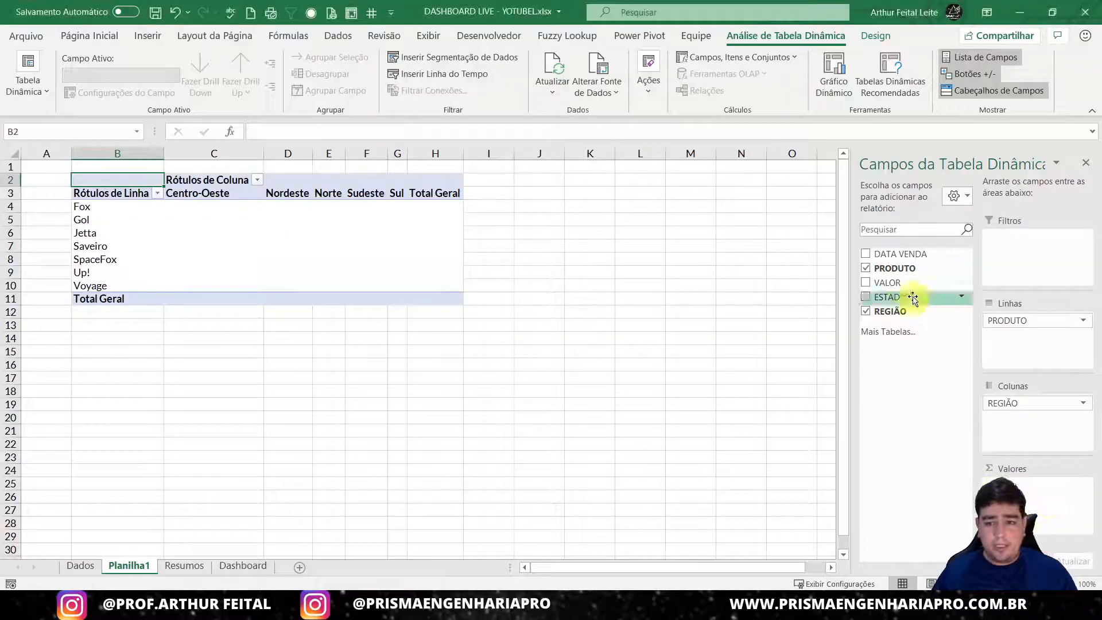
drag(833, 225, 1002, 485)
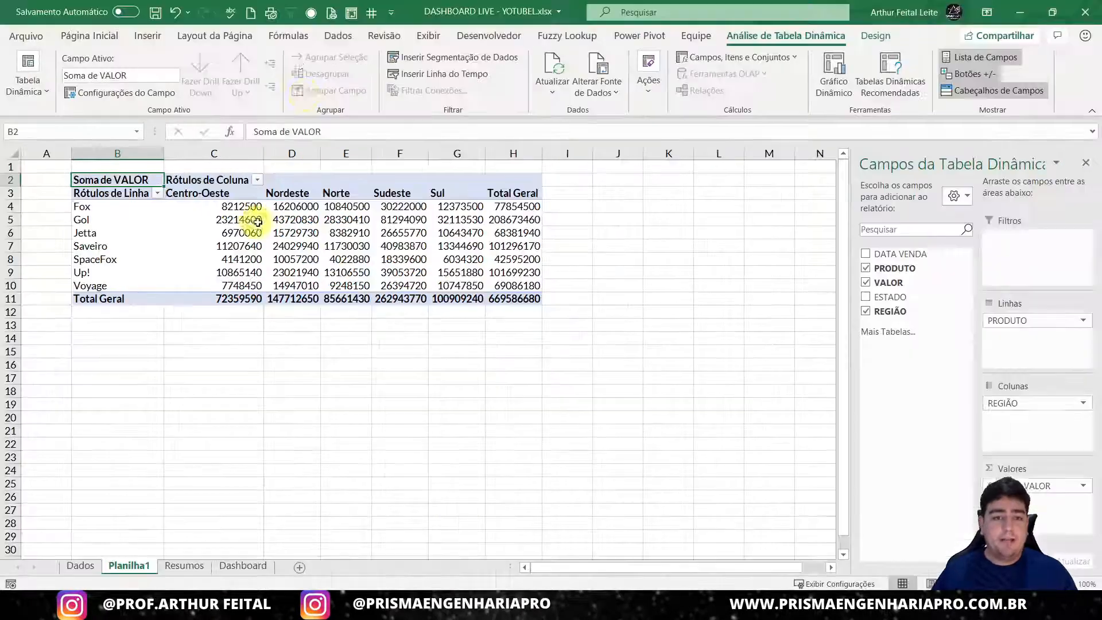
- Apply the Contábil number format to the pivot table's summed VALOR field
click(301, 252)
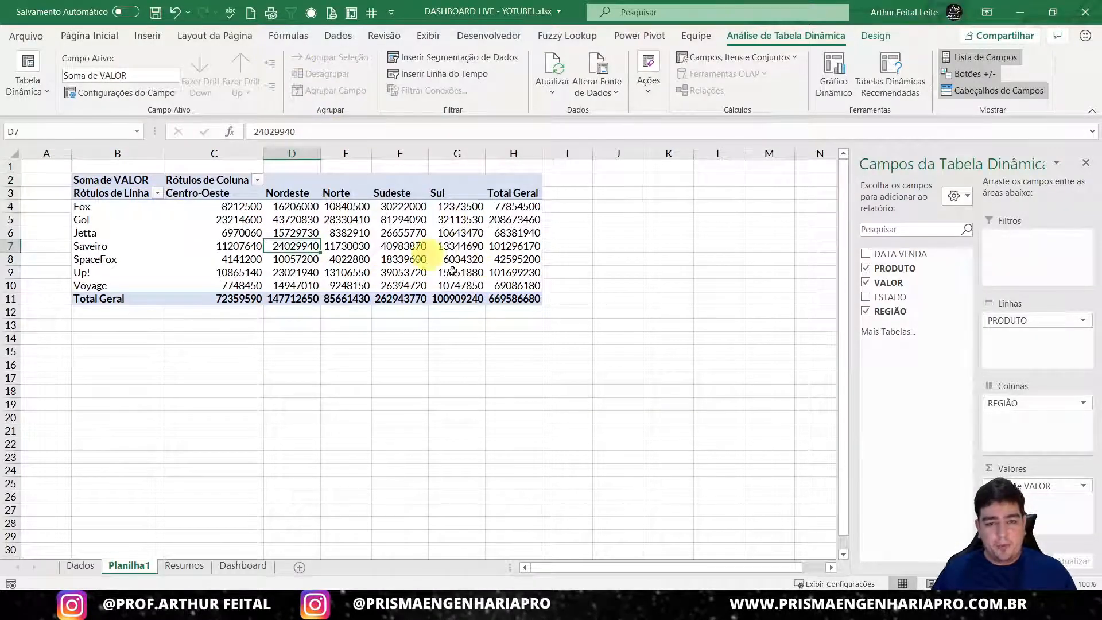
click(402, 247)
click(263, 241)
click(294, 220)
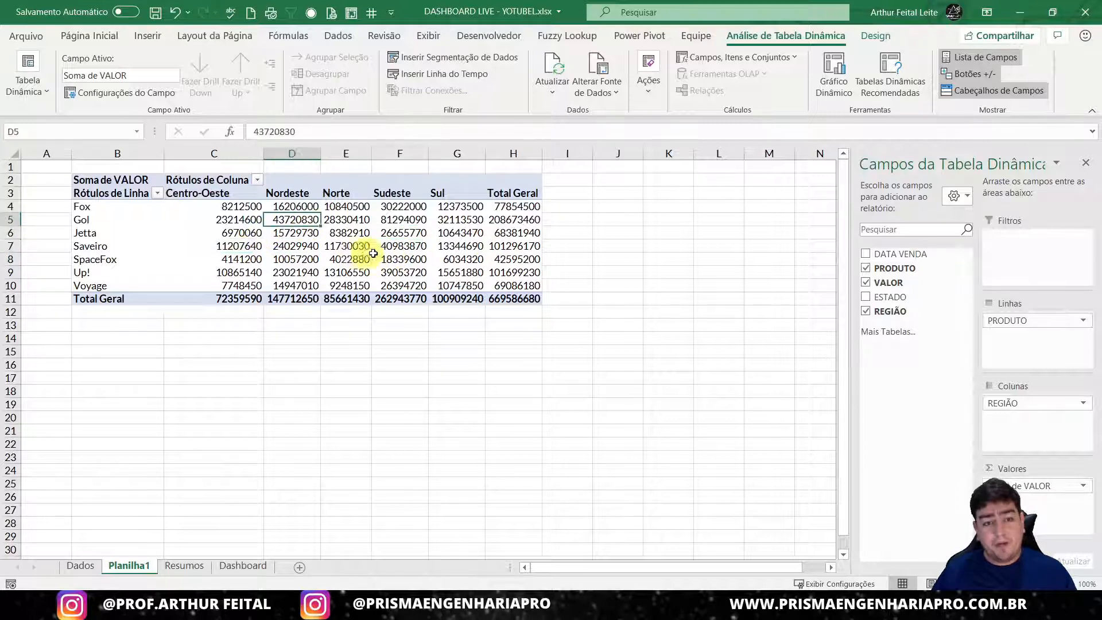
click(403, 259)
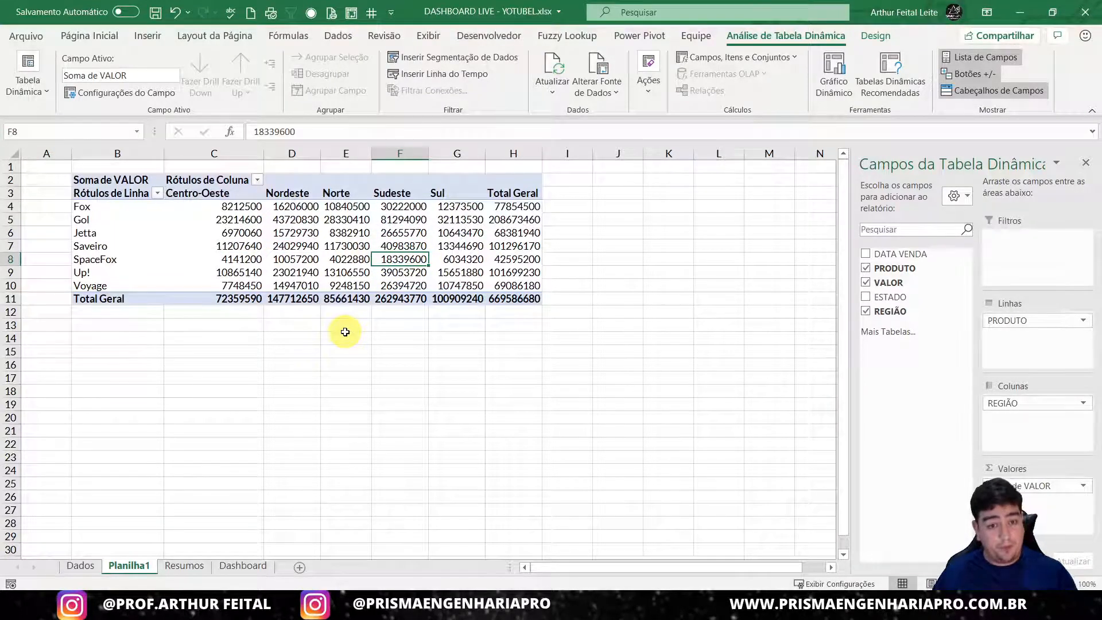
right_click(405, 259)
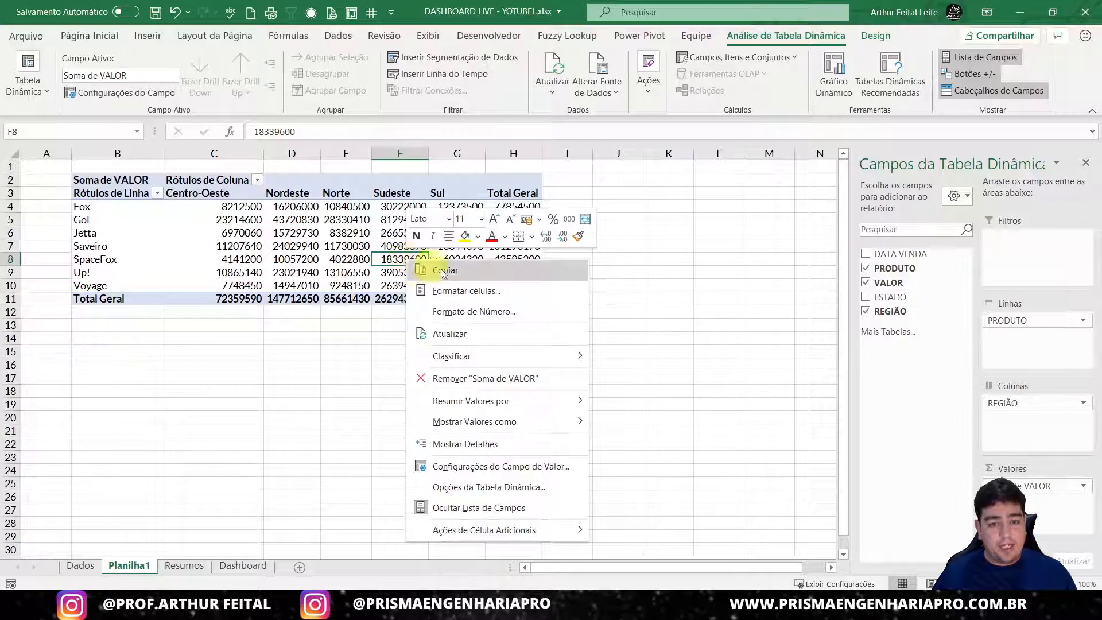
click(501, 312)
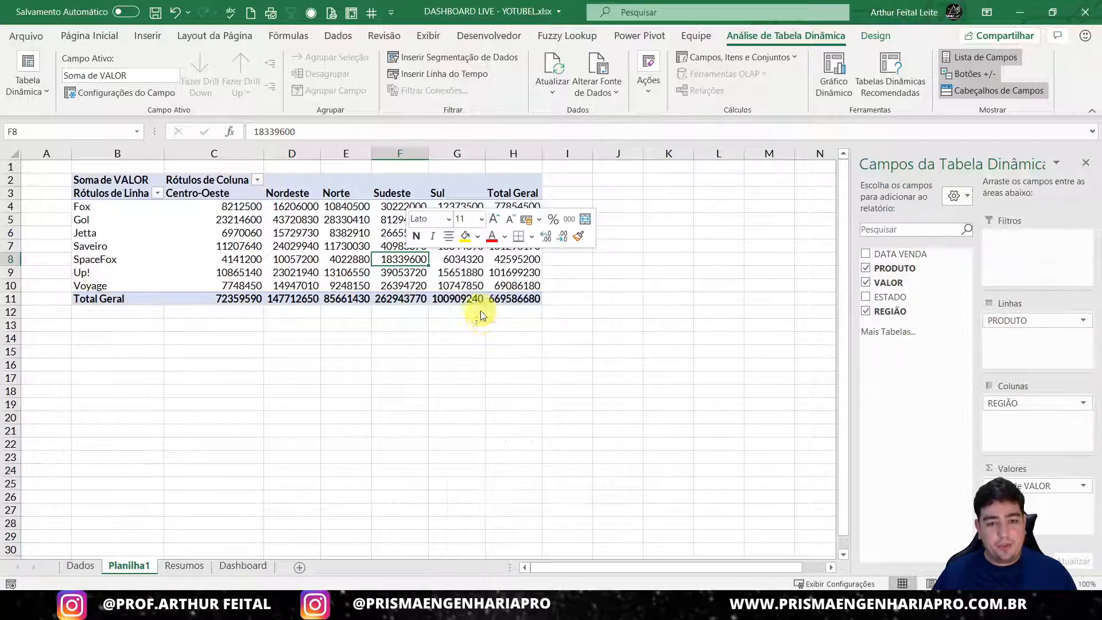
click(316, 208)
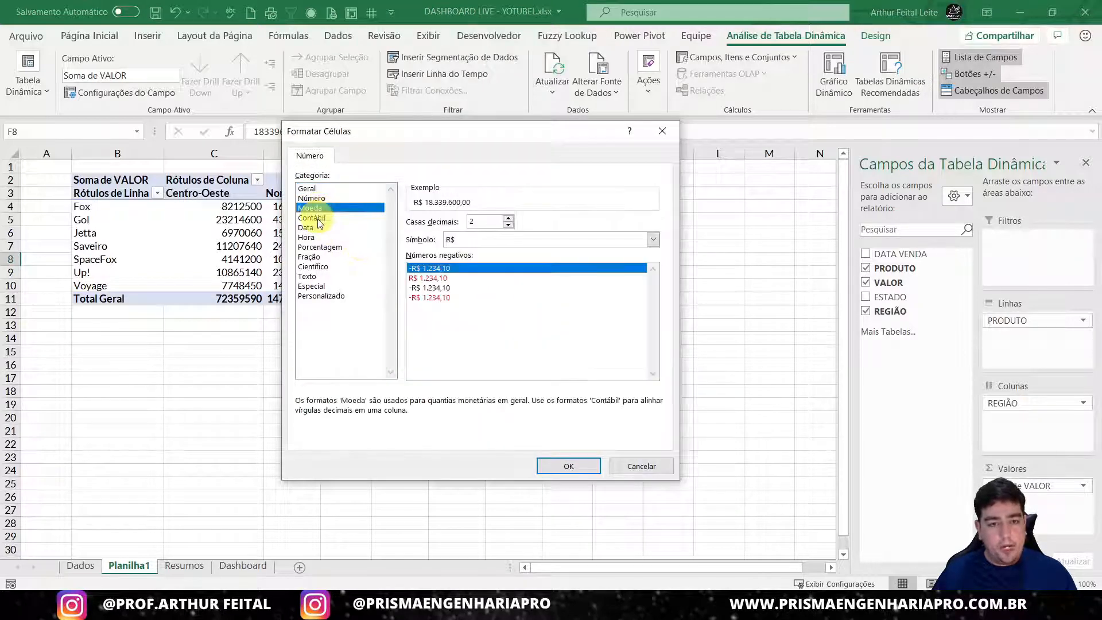
click(319, 219)
click(569, 466)
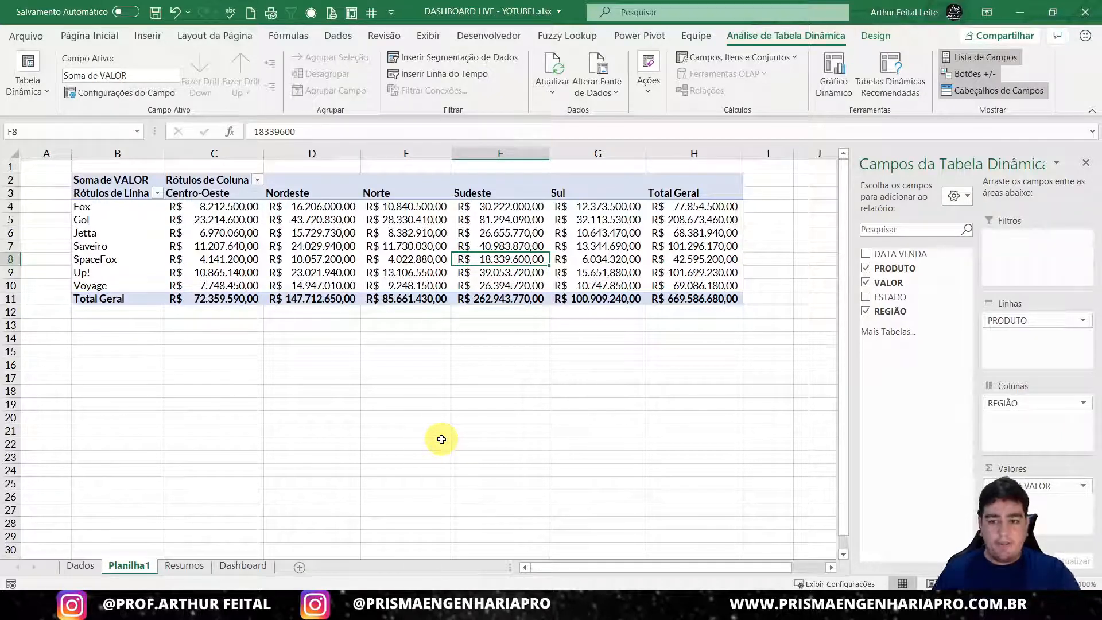
- Remove REGIÃO from the pivot table's columns and add VALOR to the values area a second time
drag(1027, 403, 631, 396)
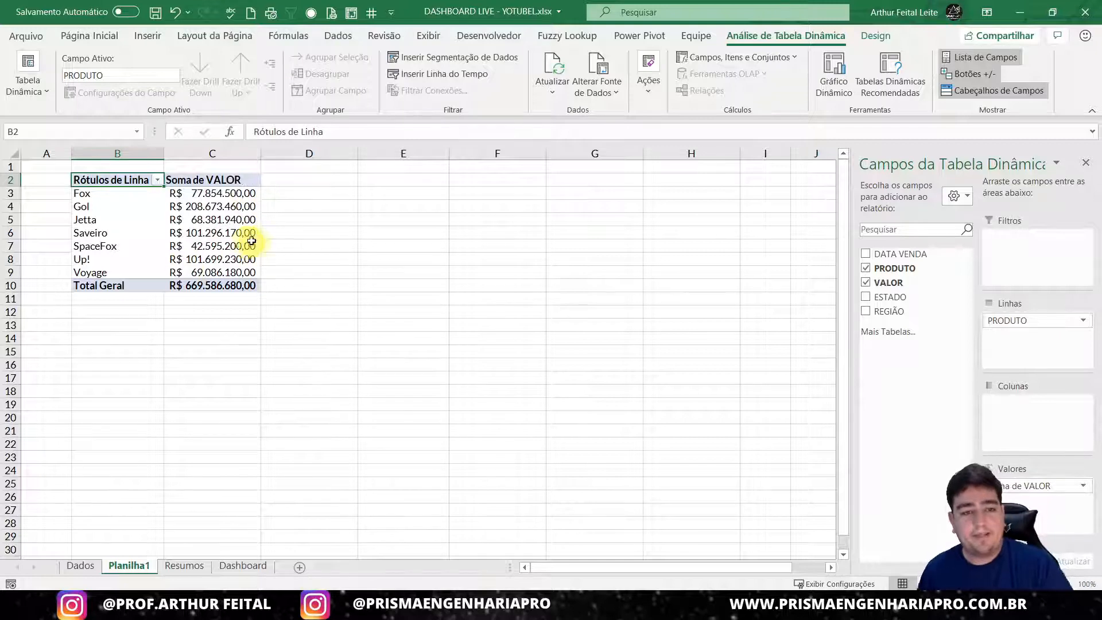
mouse_move(247, 243)
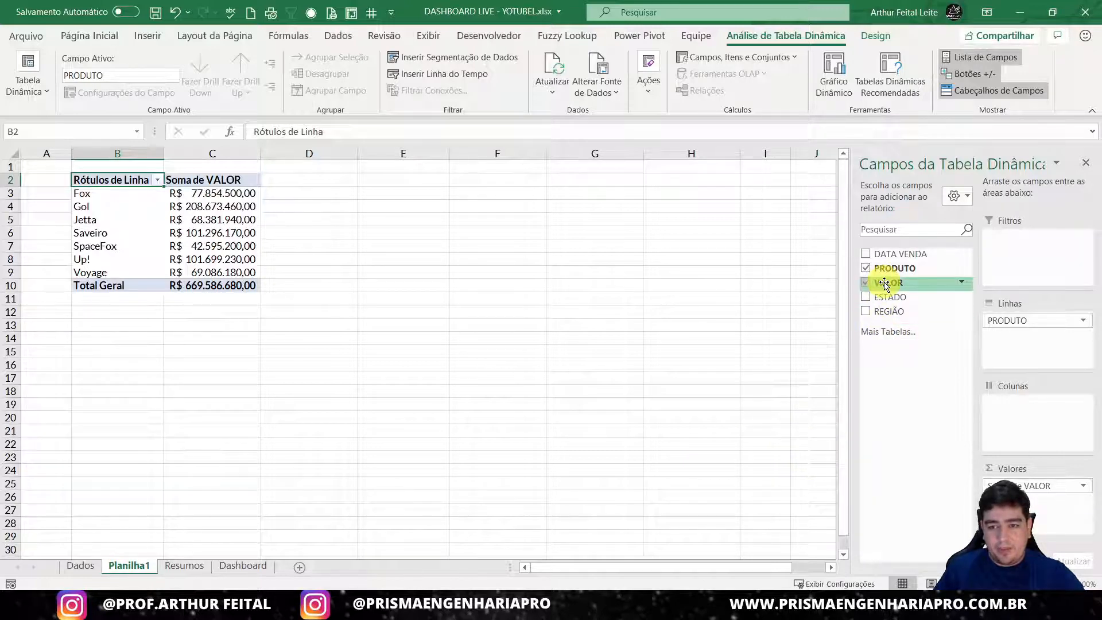
drag(883, 283, 935, 509)
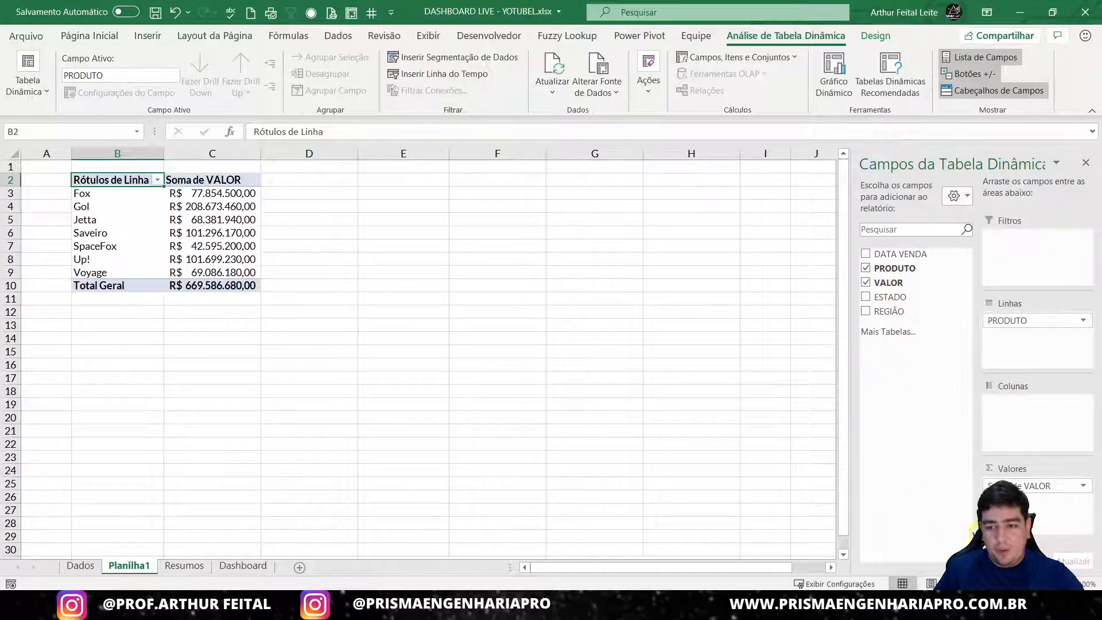
drag(1039, 525, 1035, 508)
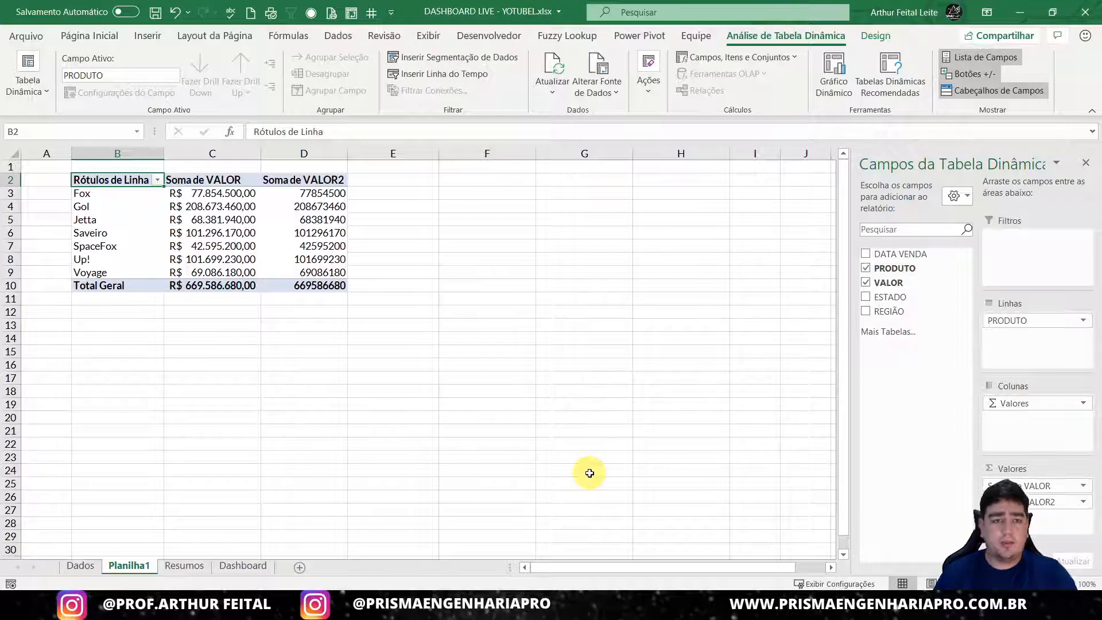
click(319, 235)
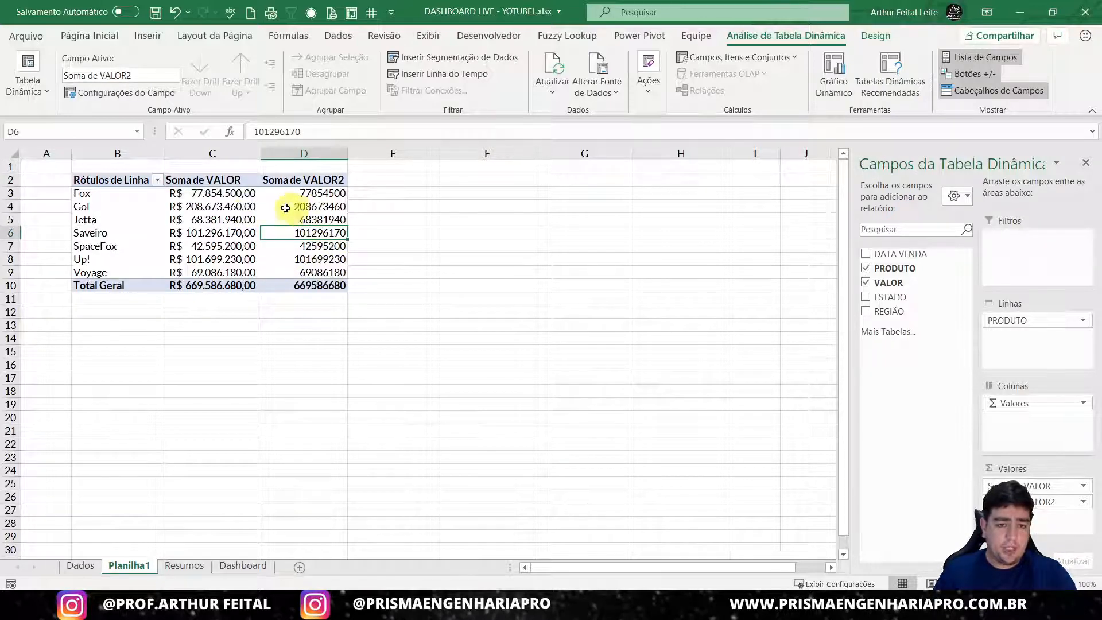
right_click(319, 208)
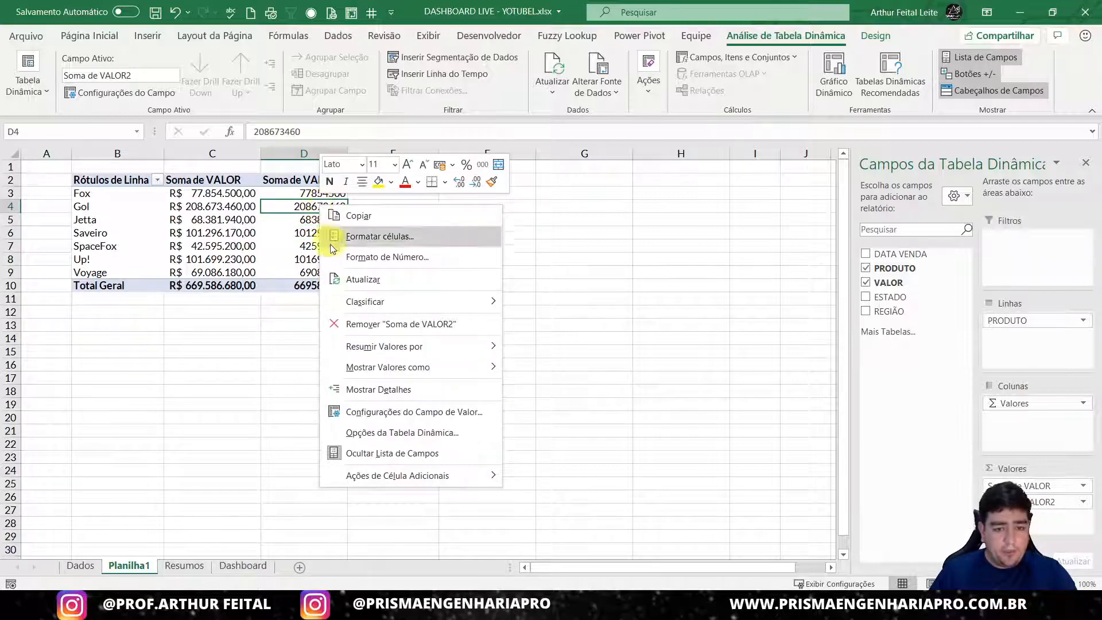
mouse_move(361, 373)
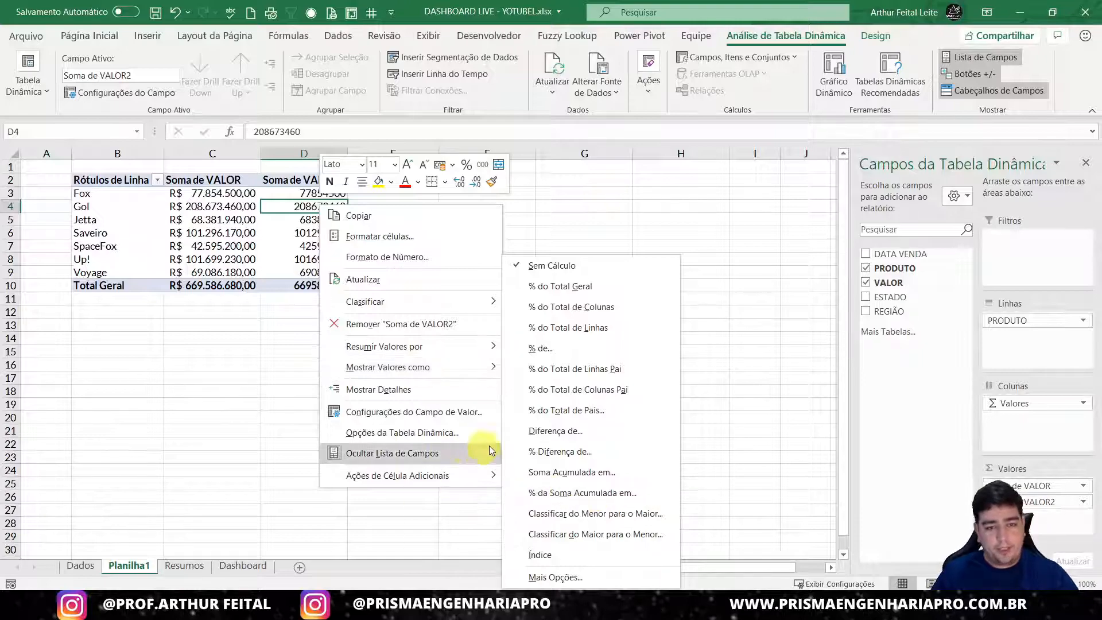
click(590, 442)
- On the Dashboard sheet, box the Pareto chart's sales values and cumulative percentages in red and trace the cumulative line
click(243, 565)
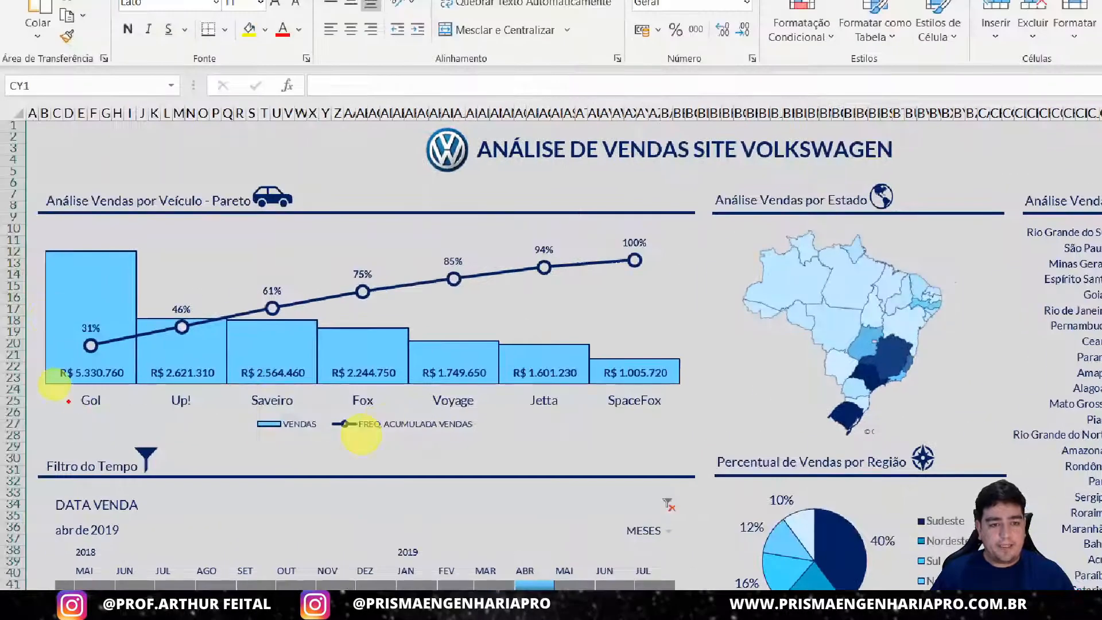
mouse_move(45, 360)
mouse_down()
mouse_move(120, 390)
mouse_move(298, 386)
mouse_move(337, 370)
mouse_move(403, 390)
mouse_up()
mouse_move(78, 347)
mouse_down()
mouse_move(367, 279)
mouse_move(613, 260)
mouse_move(658, 271)
mouse_up()
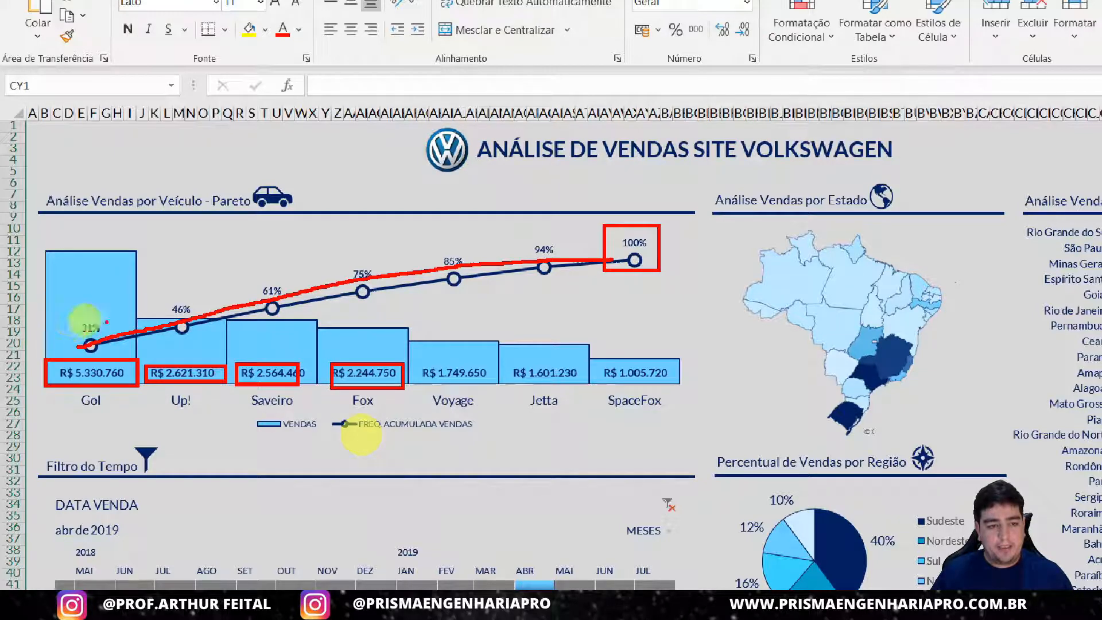
mouse_move(59, 298)
mouse_down()
mouse_move(109, 336)
mouse_move(205, 355)
mouse_up()
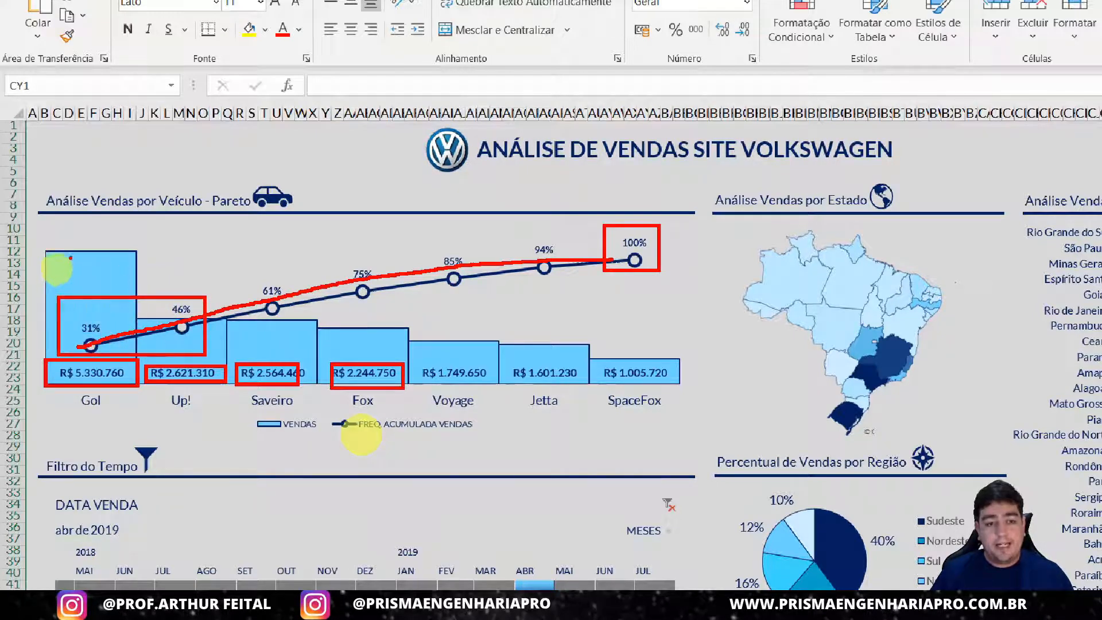
mouse_move(69, 256)
mouse_down()
mouse_move(181, 350)
mouse_move(289, 359)
mouse_up()
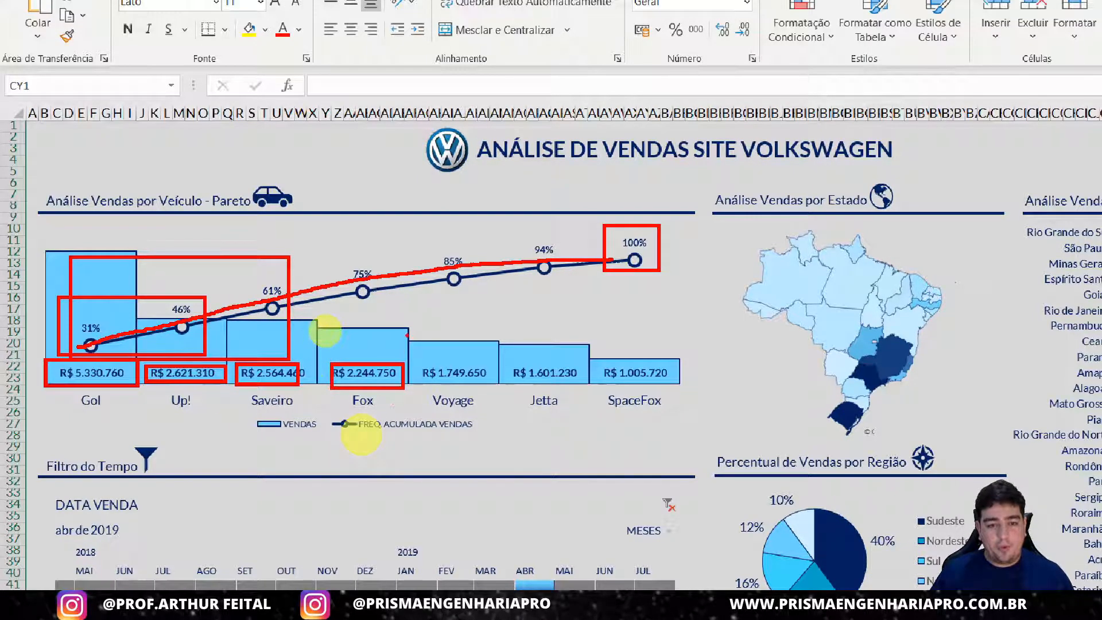
drag(377, 342, 403, 296)
drag(436, 364, 458, 326)
drag(540, 364, 562, 336)
drag(624, 363, 643, 332)
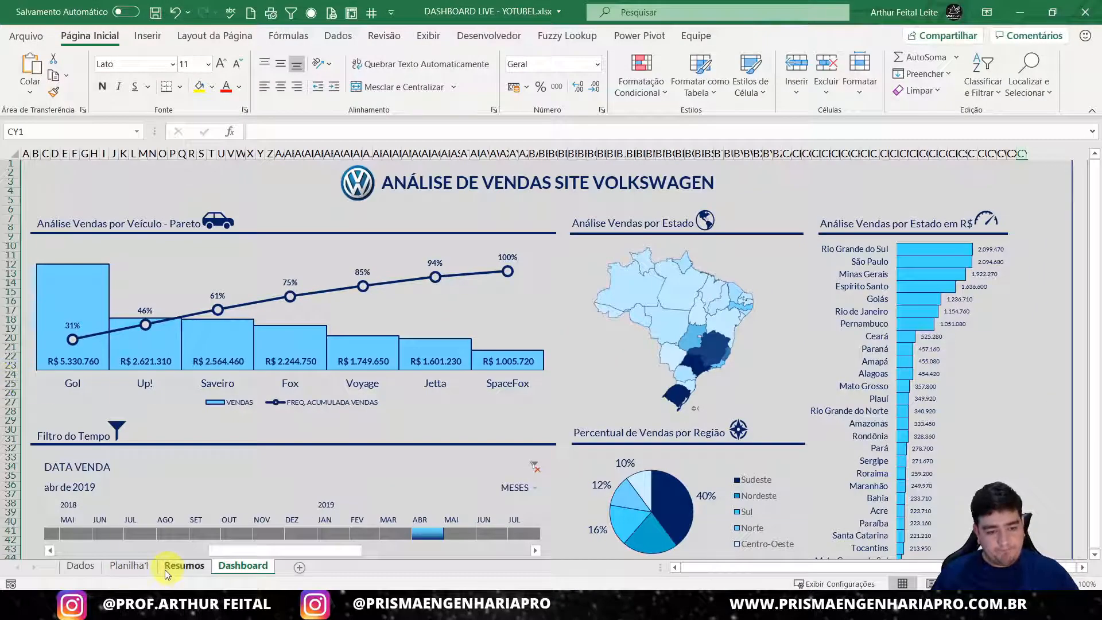
- On Planilha1, show the second VALOR sum as % da Soma Acumulada em with PRODUTO as the base field
click(129, 567)
right_click(316, 205)
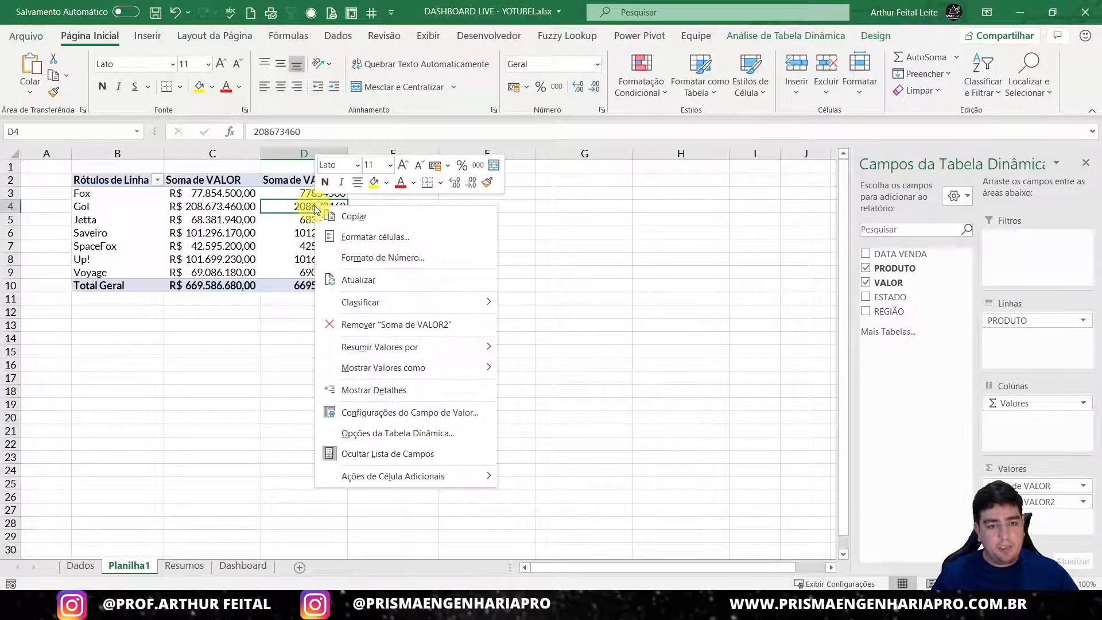
mouse_move(446, 369)
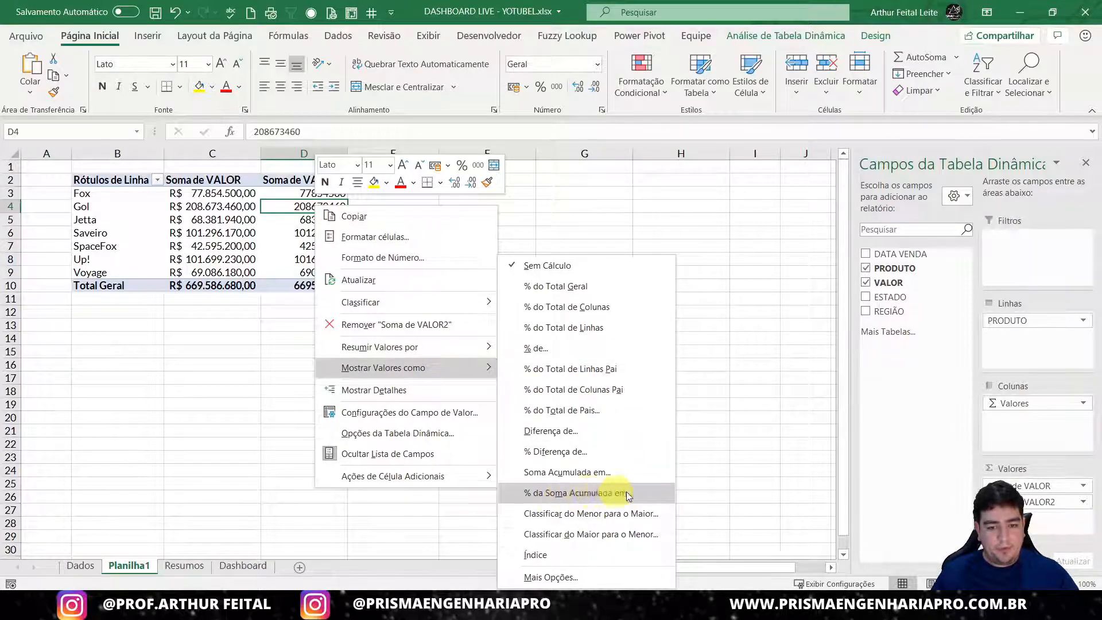
click(557, 497)
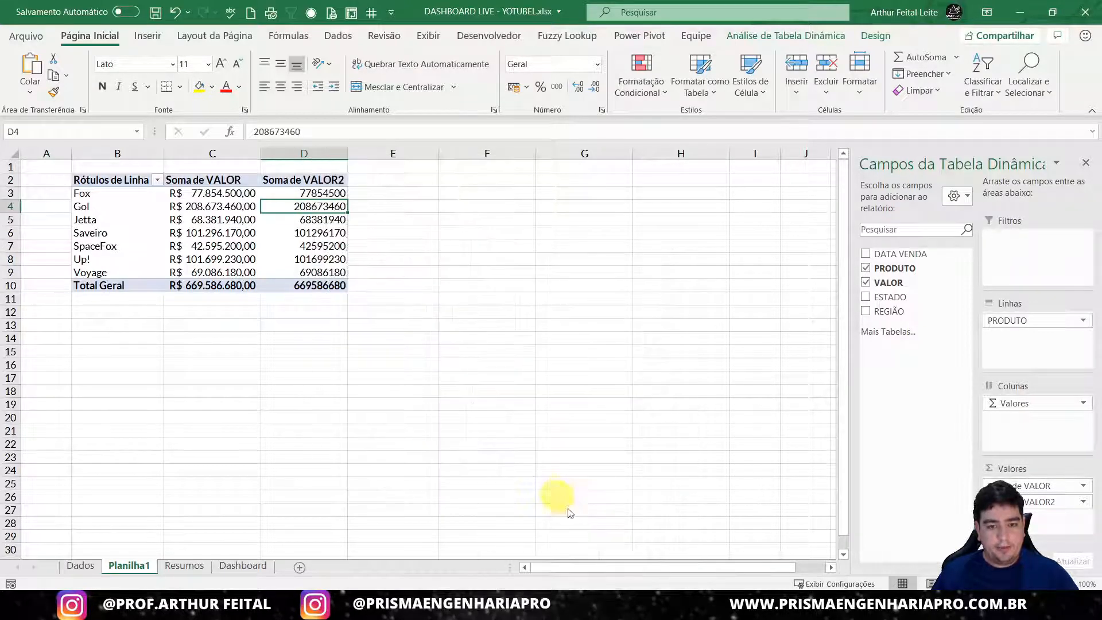
click(730, 440)
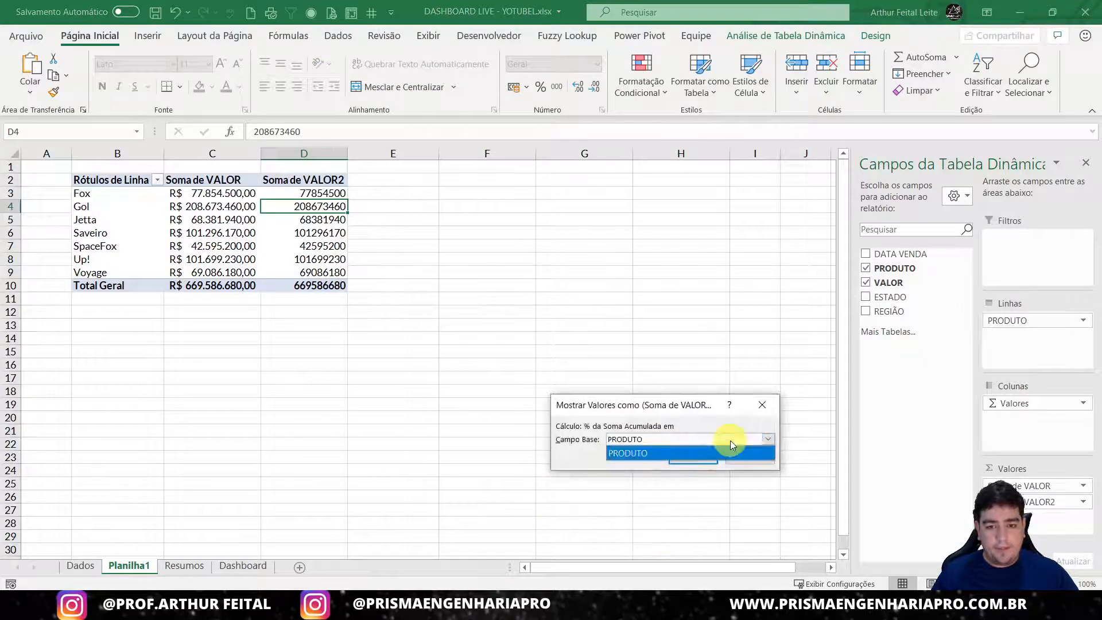
click(701, 452)
click(695, 459)
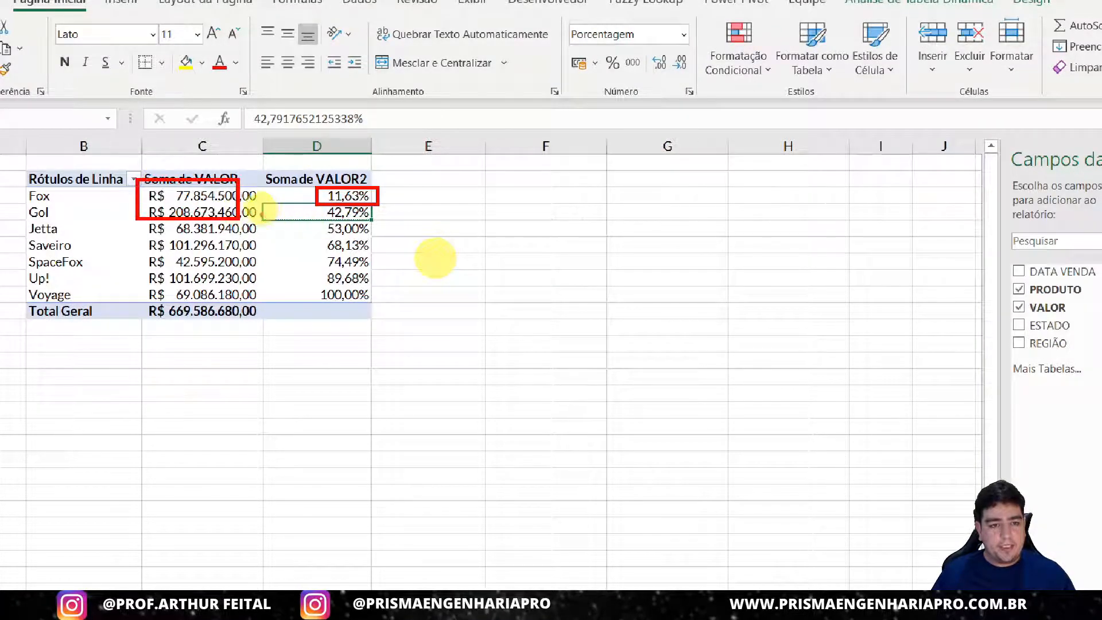
- Box the accumulating product sales in red and link them with arrows to their cumulative percentages
mouse_move(121, 180)
mouse_down()
mouse_move(233, 217)
mouse_move(265, 242)
mouse_move(325, 232)
mouse_up()
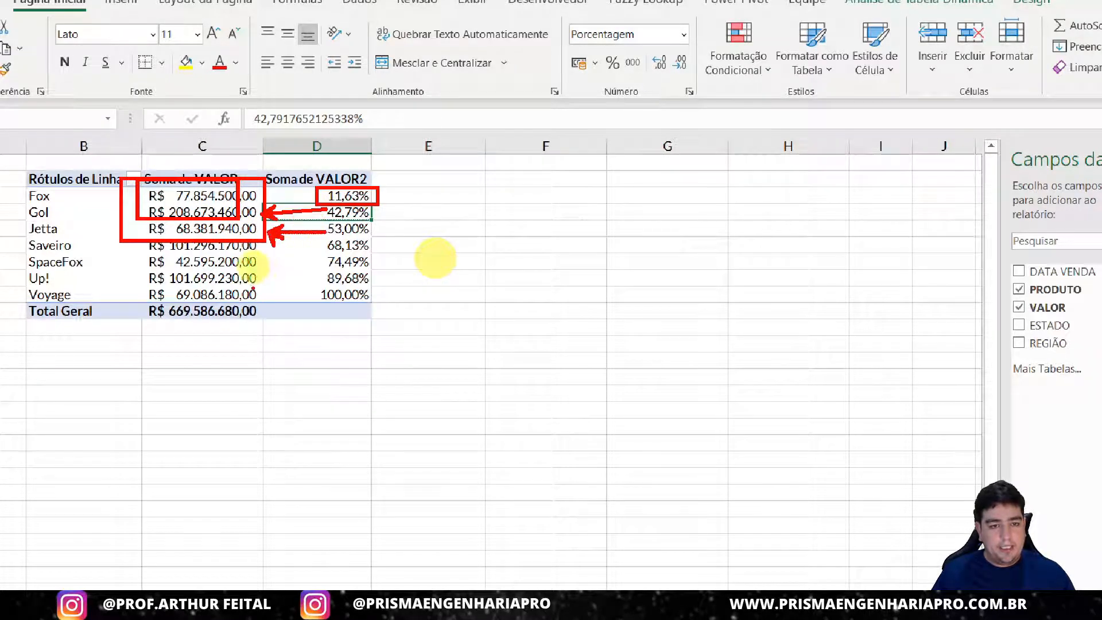
drag(132, 163, 277, 252)
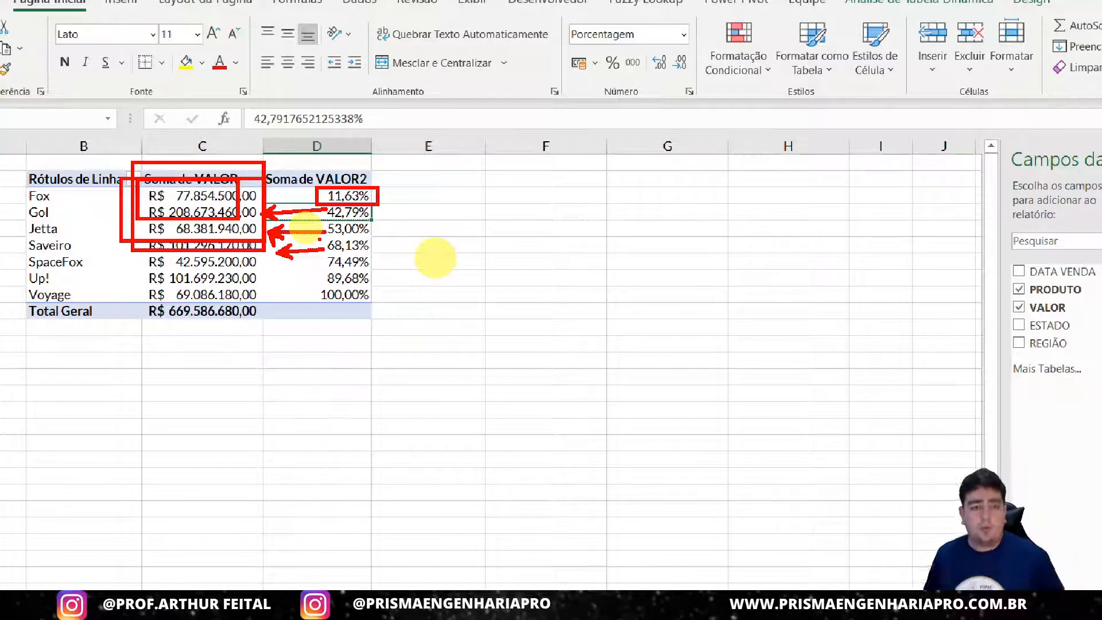
key(Escape)
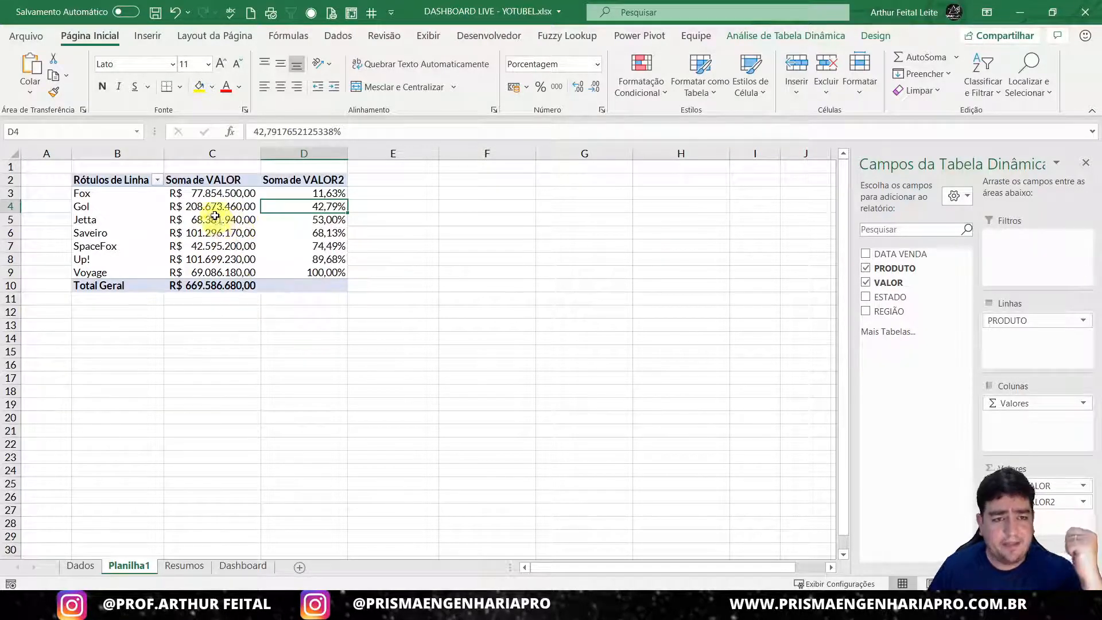
- Rename the two pivot value fields as "R$ Vendido" and "% Acum. Venda"
click(216, 180)
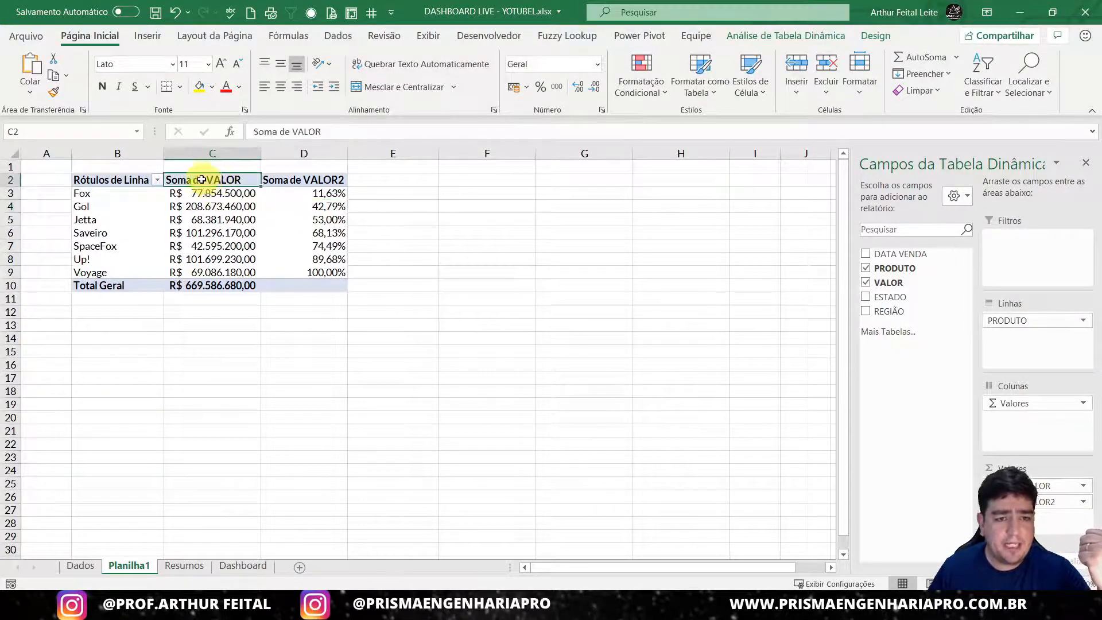
double_click(222, 180)
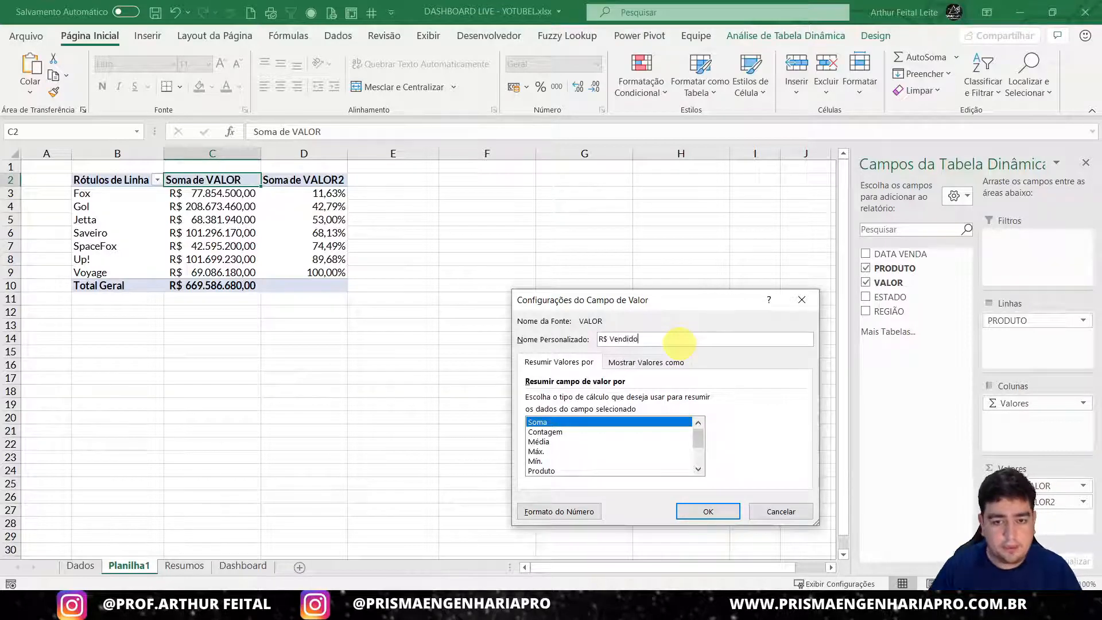
text(R$ Vendido)
click(706, 511)
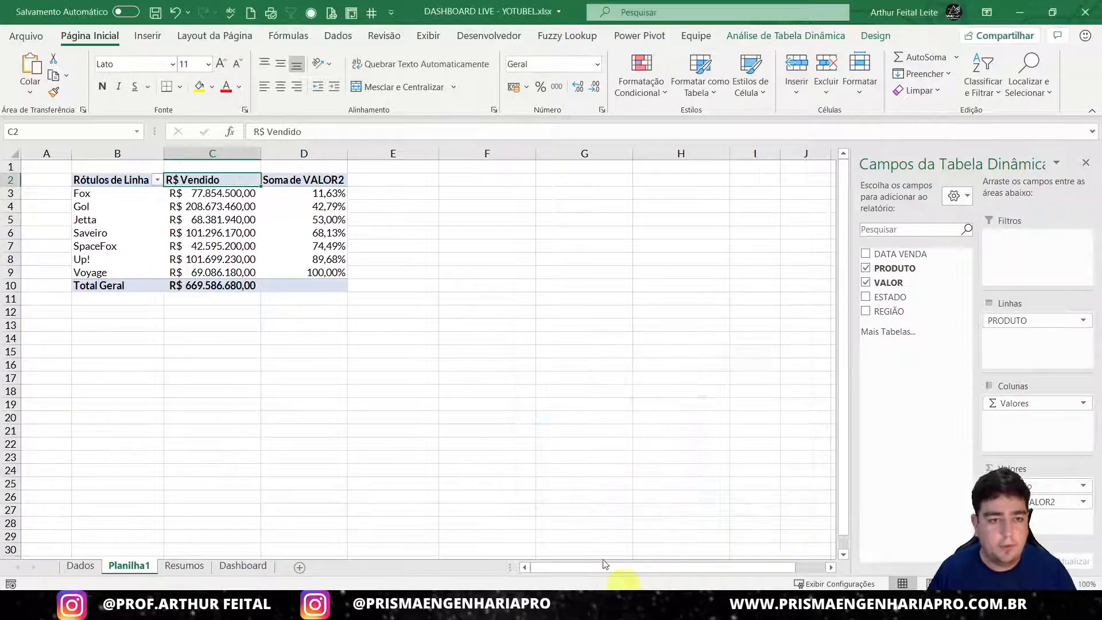
double_click(318, 181)
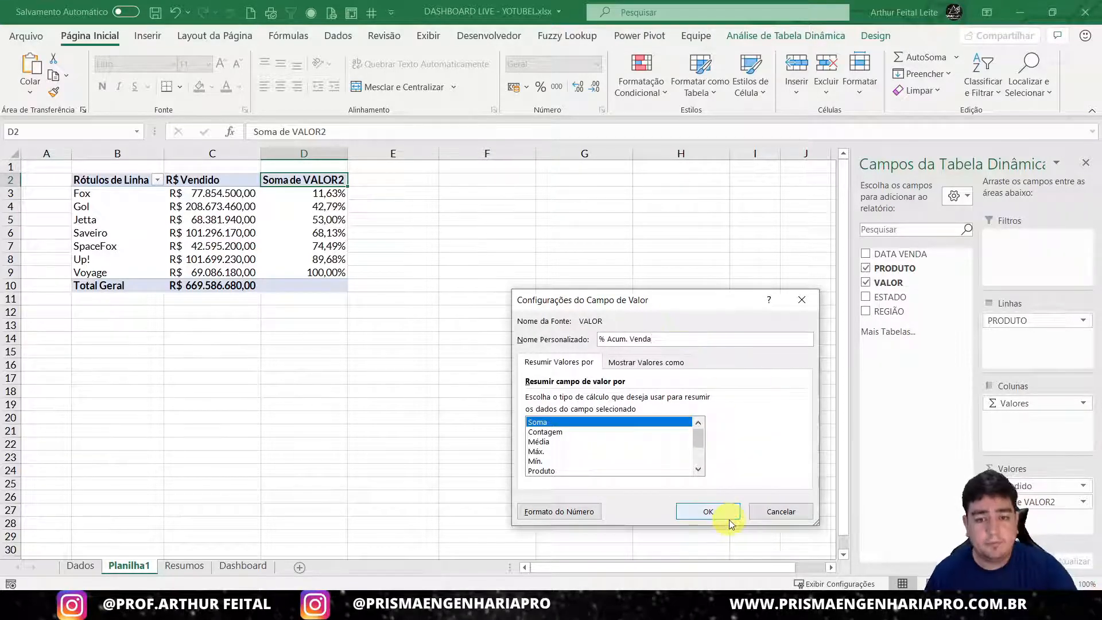
click(707, 510)
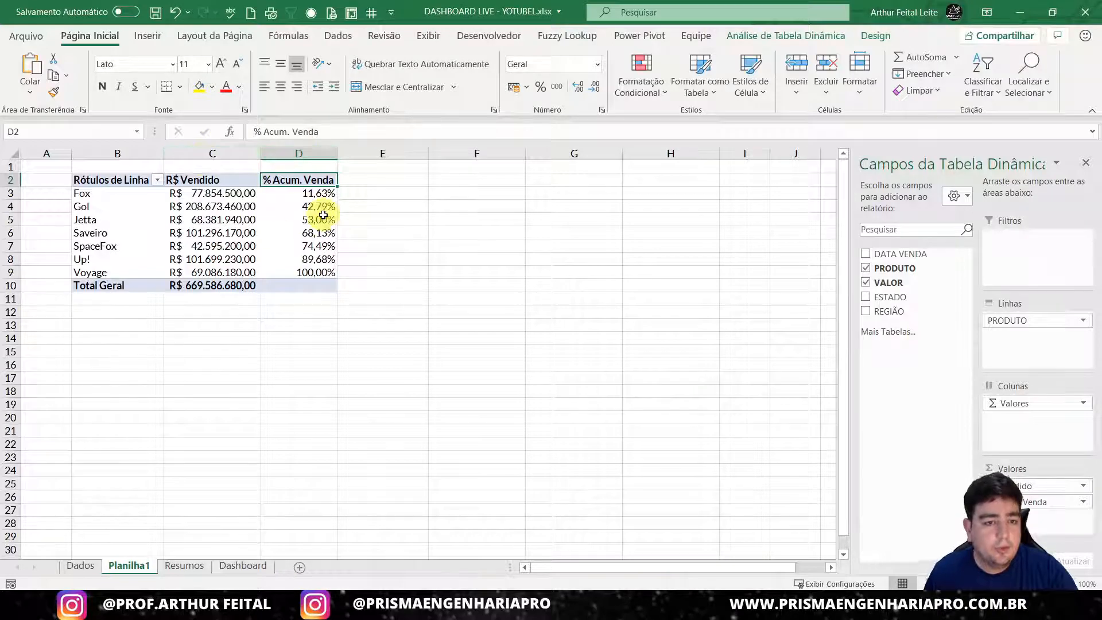
- Box the products' R$ Vendido values in red and clear the markup
click(169, 220)
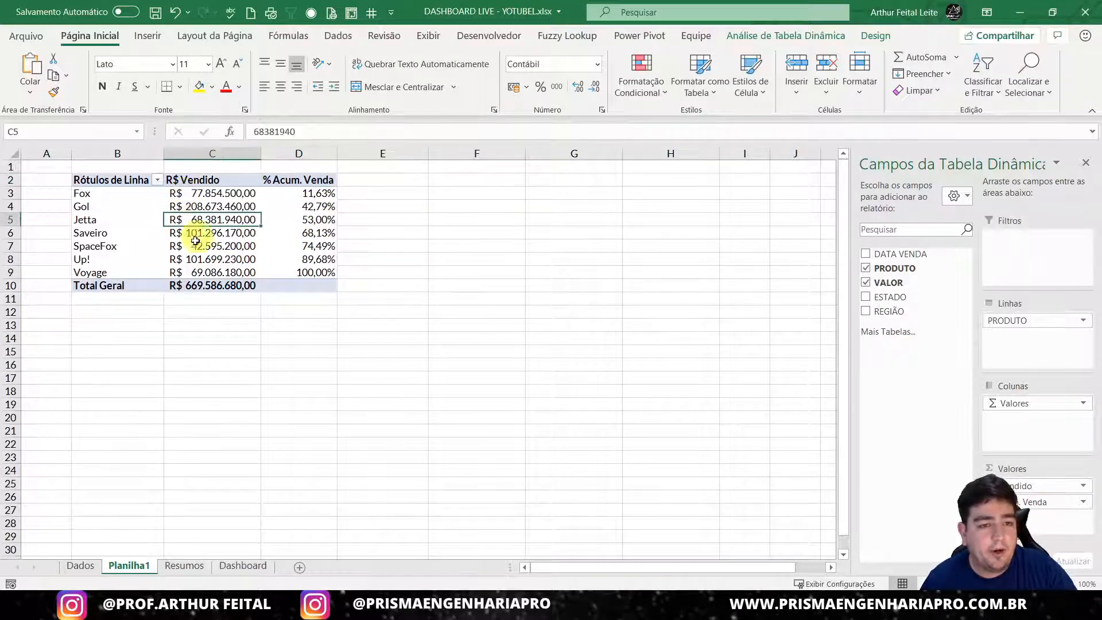
key(ctrl+1)
click(231, 220)
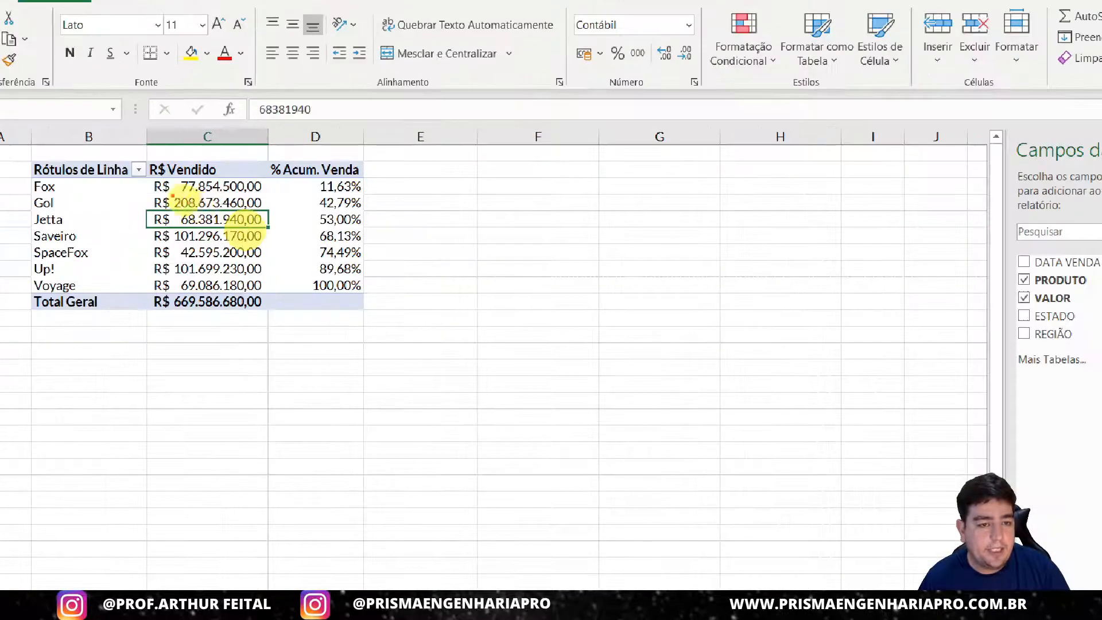
mouse_move(159, 184)
mouse_down()
mouse_move(239, 247)
mouse_move(266, 287)
mouse_up()
key(Escape)
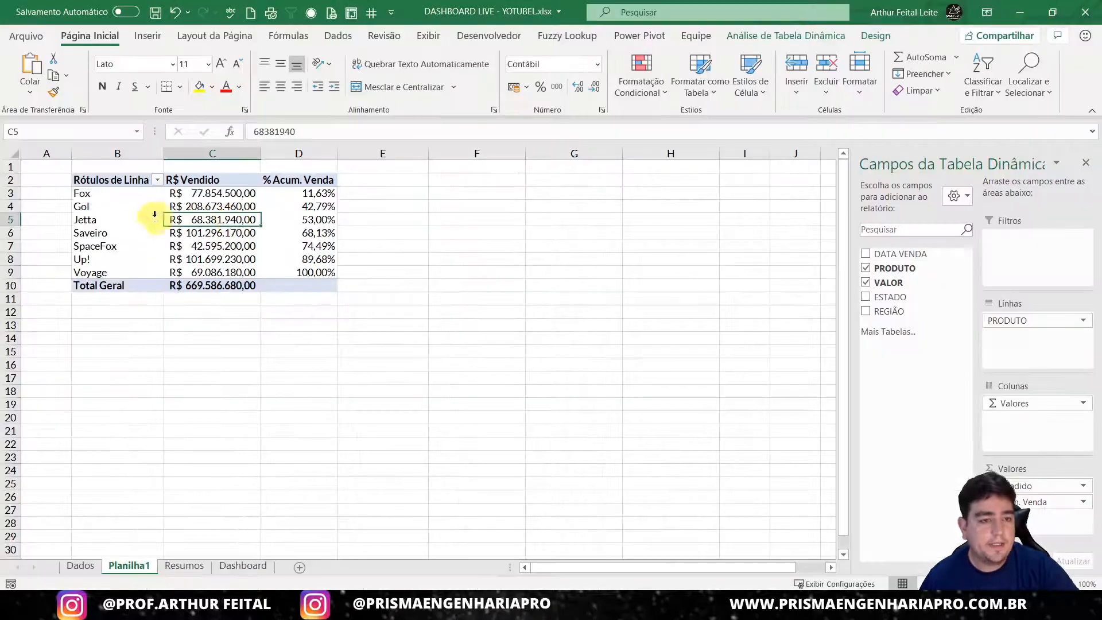
- Sort the pivot table's PRODUTO rows in descending order by R$ Vendido
click(129, 211)
click(107, 221)
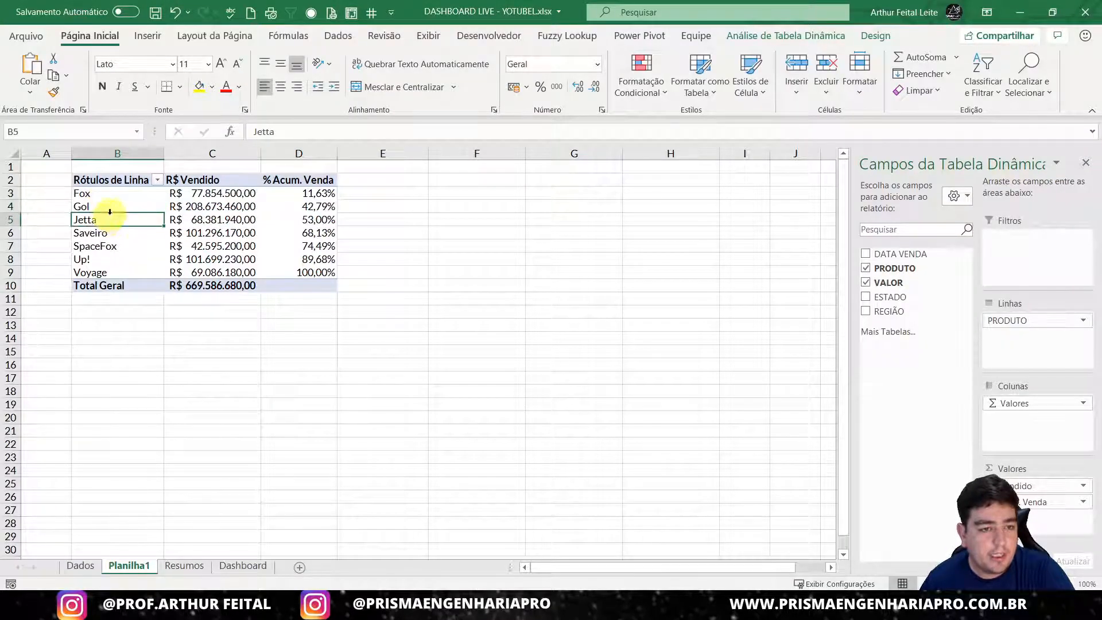
click(111, 205)
click(124, 247)
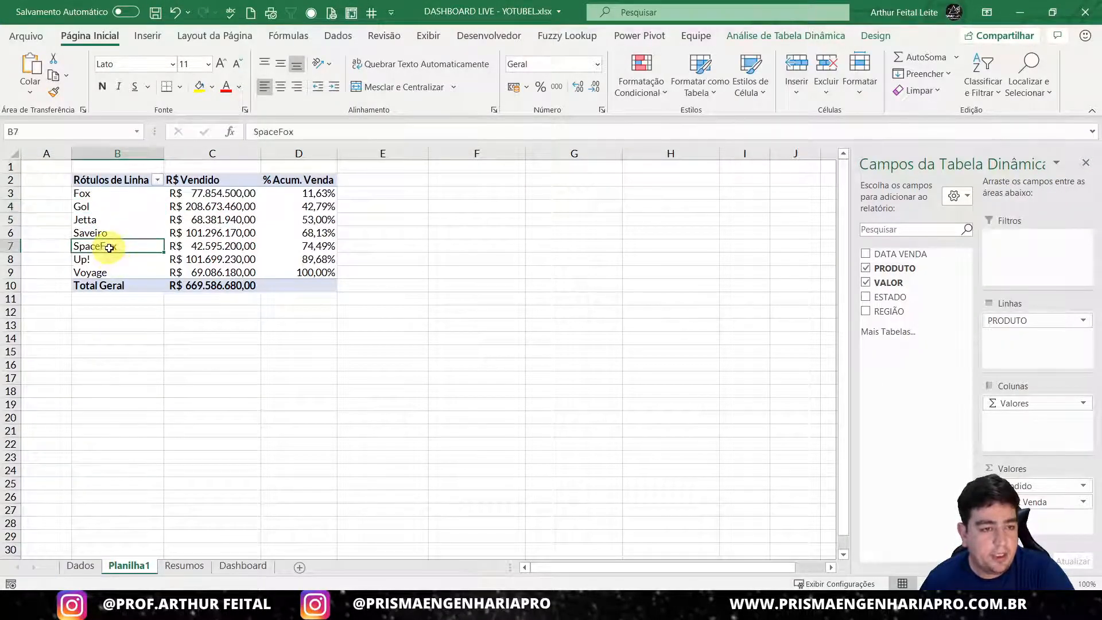
right_click(109, 248)
mouse_move(181, 330)
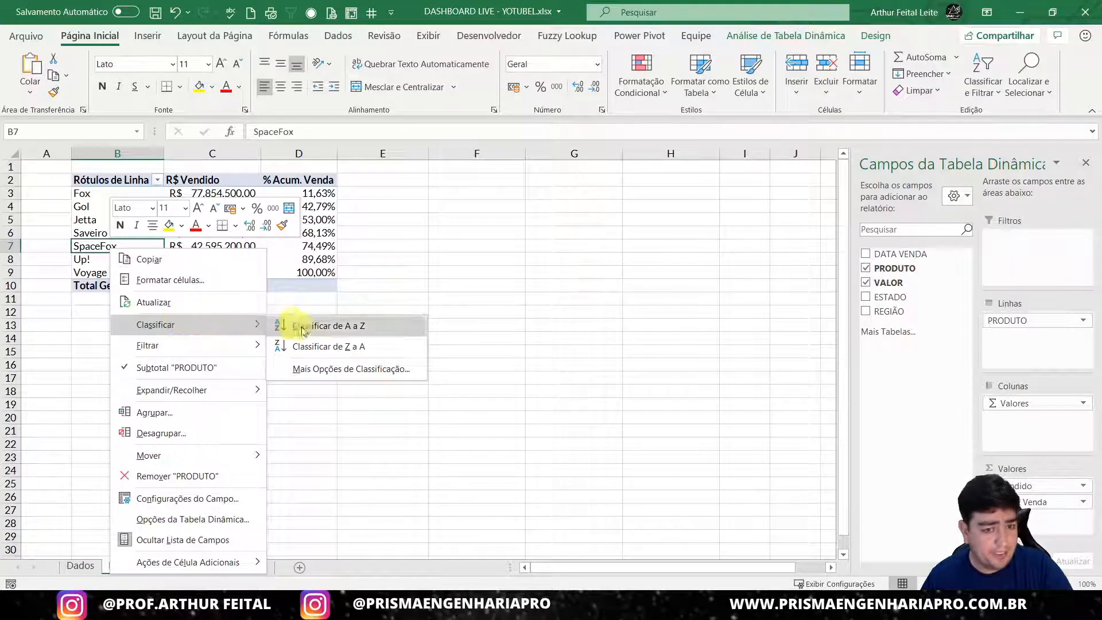
click(330, 370)
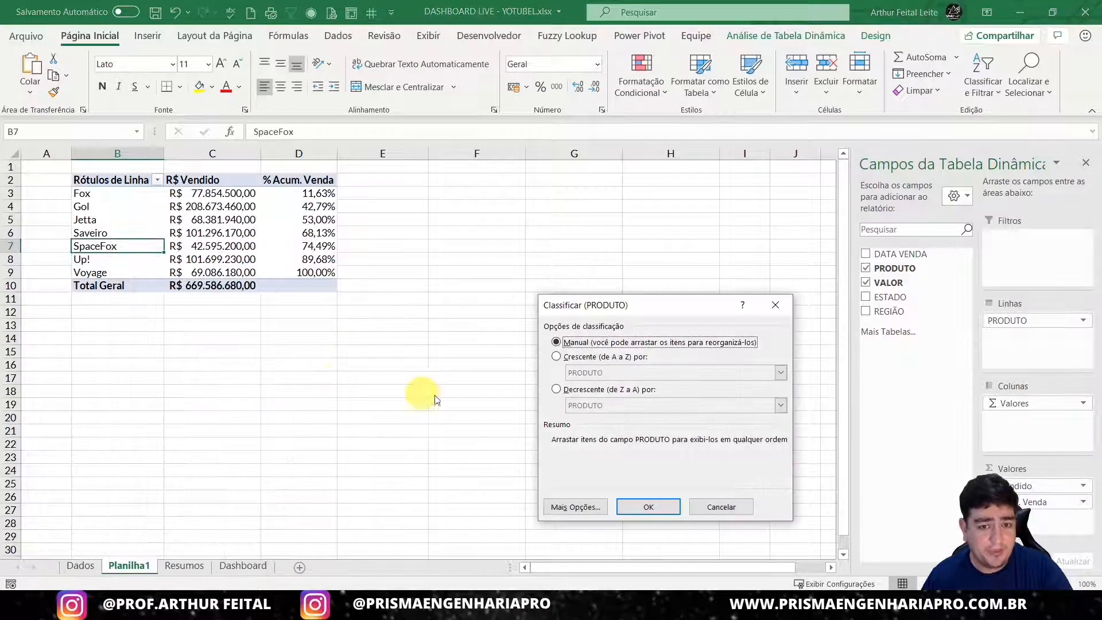
click(556, 391)
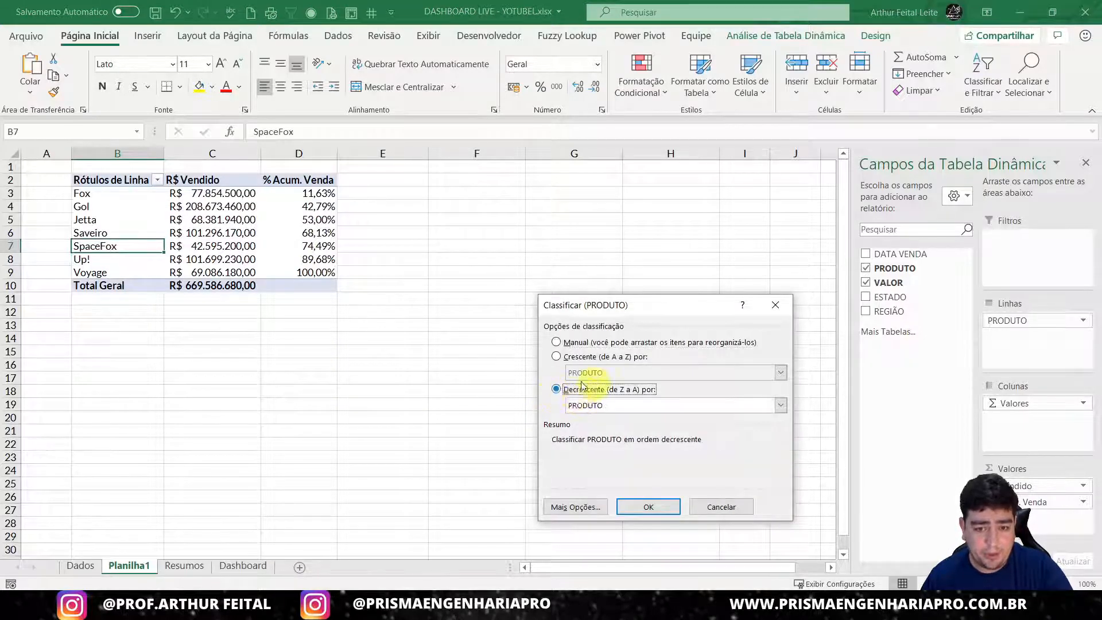
click(605, 410)
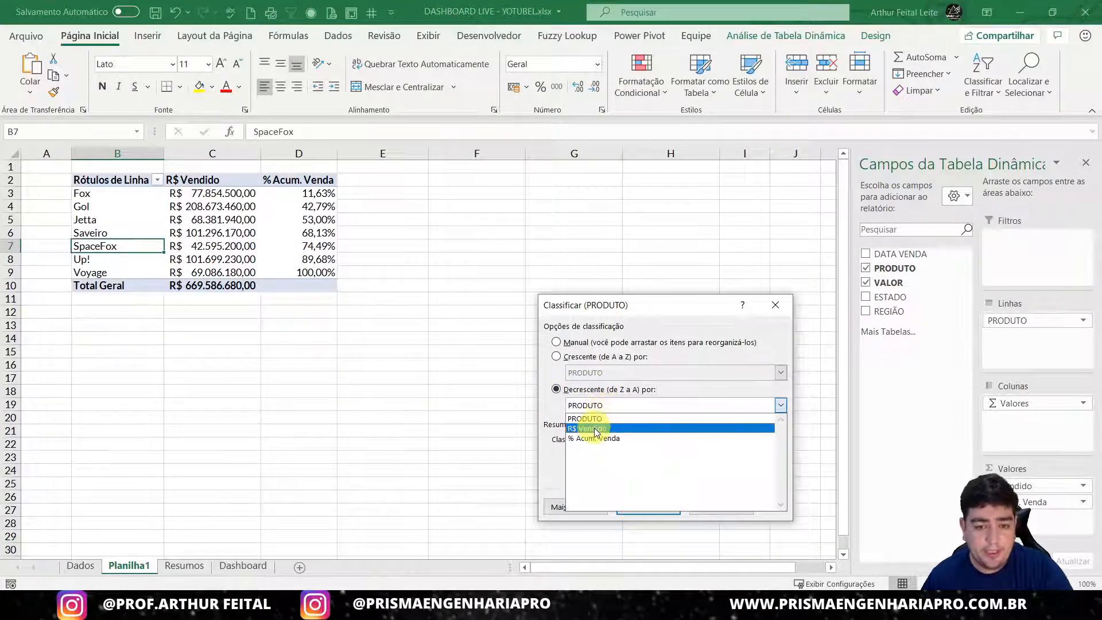
click(580, 424)
click(648, 507)
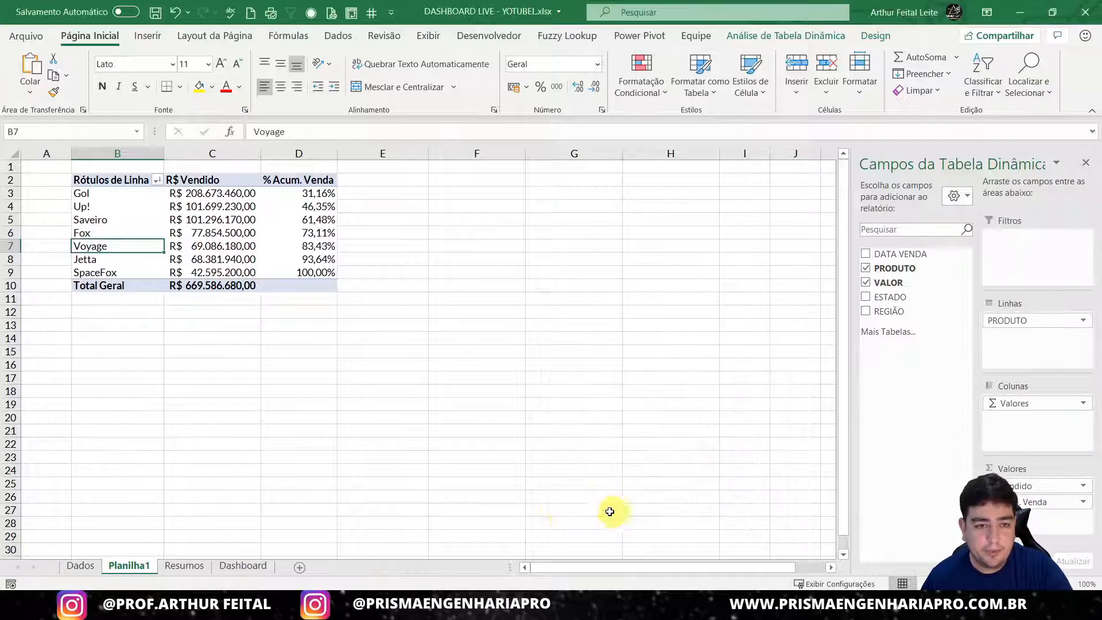
click(448, 339)
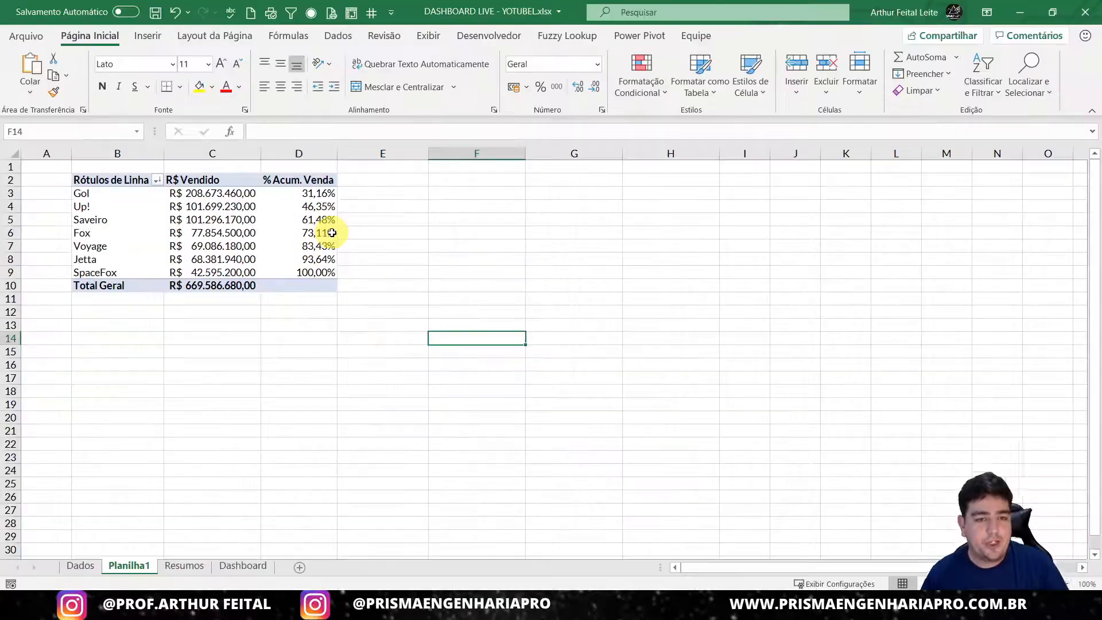
click(239, 209)
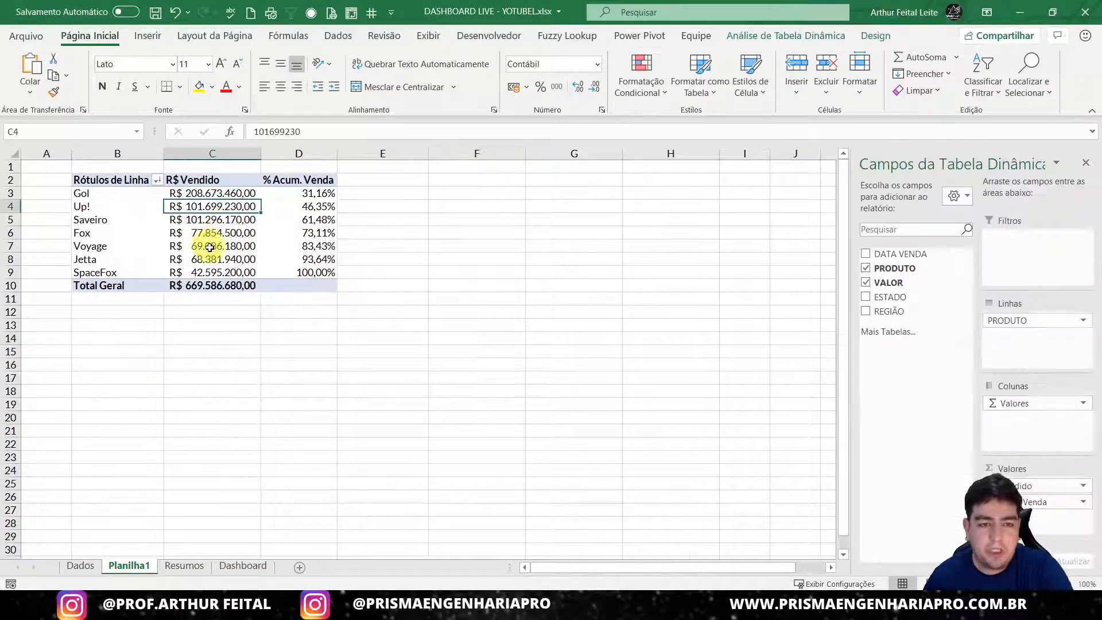
click(211, 246)
click(221, 232)
click(152, 233)
click(236, 220)
click(296, 221)
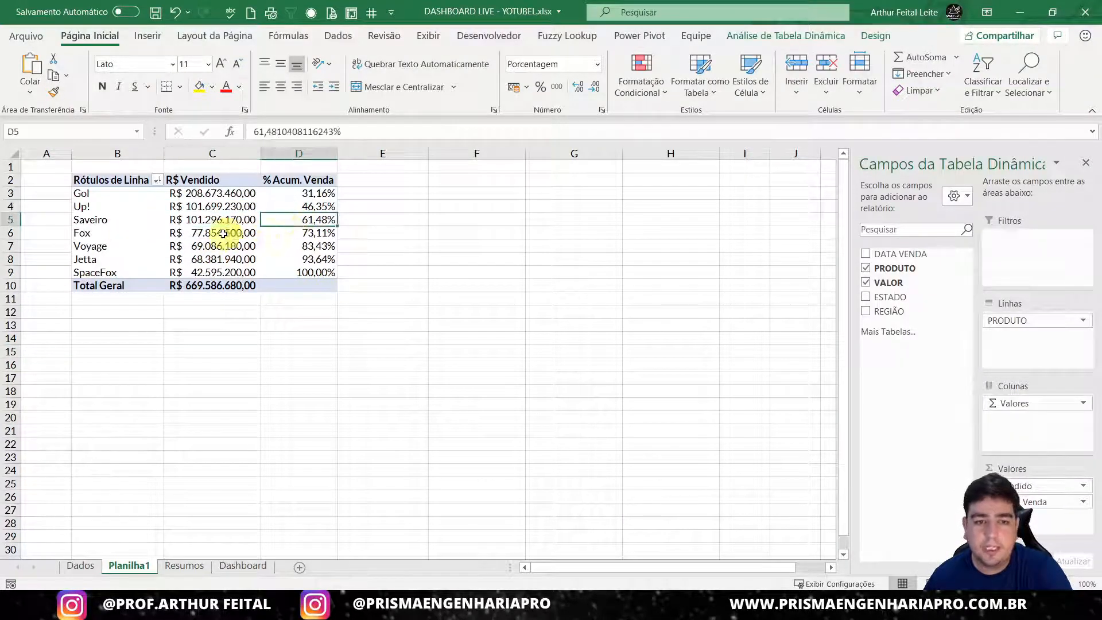
click(223, 233)
click(152, 228)
click(219, 211)
click(242, 244)
- Insert a clustered column chart from the pivot table and place it beside the table
click(190, 221)
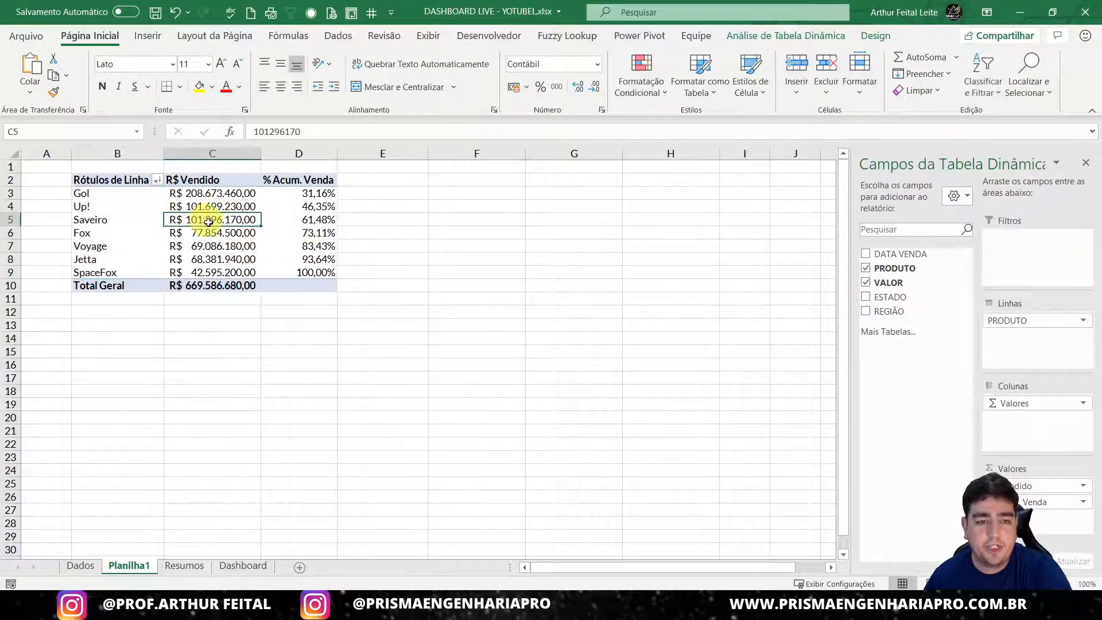
click(150, 37)
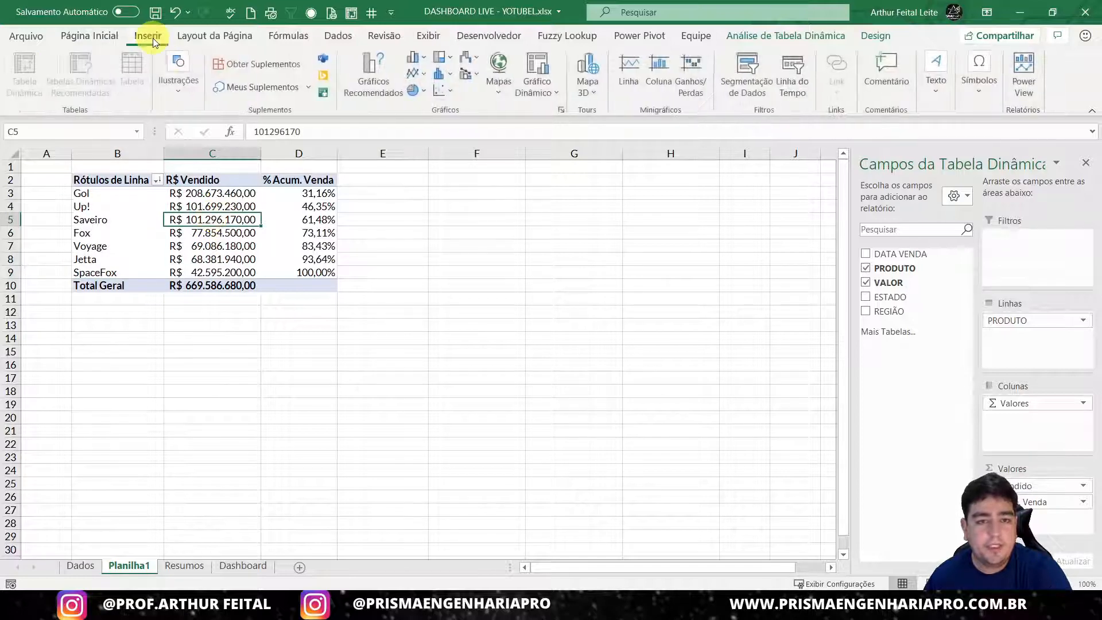
click(415, 57)
click(430, 110)
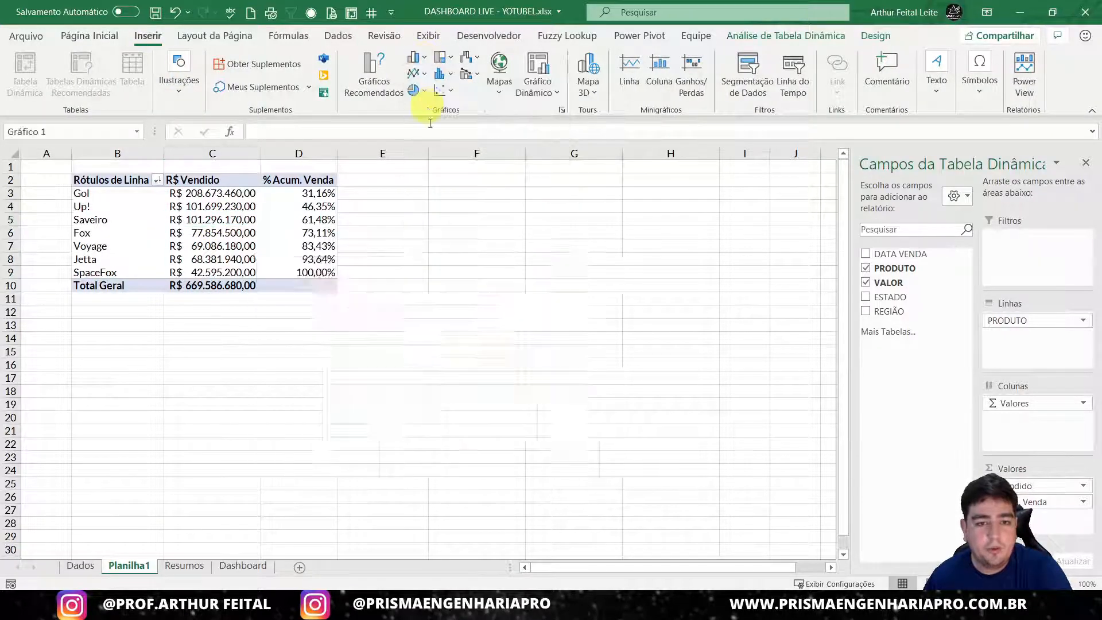
drag(480, 272, 619, 222)
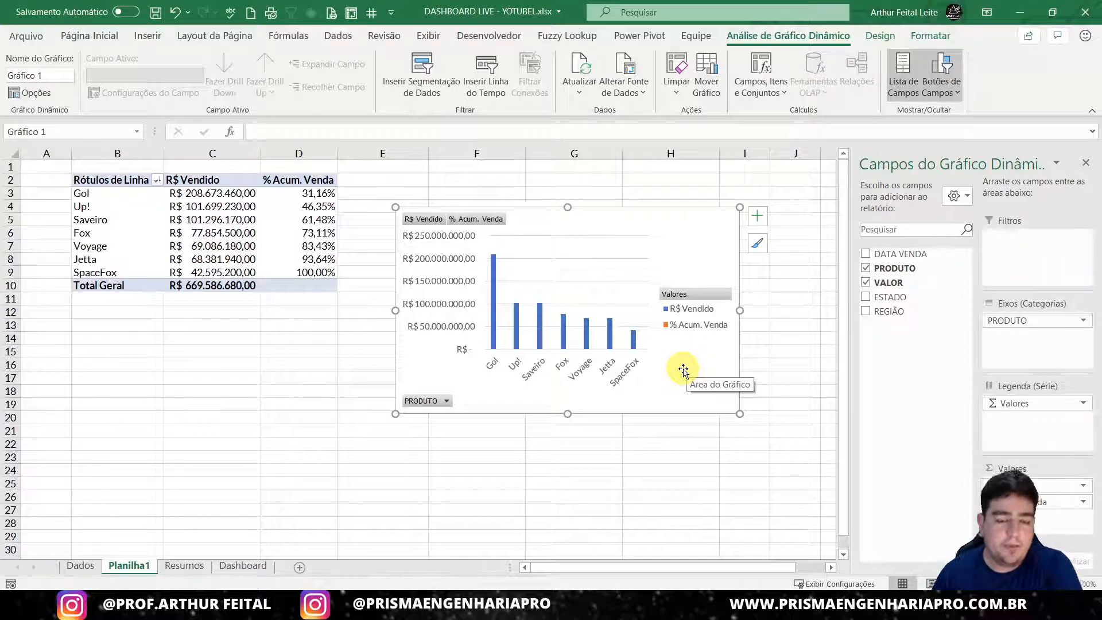
- Hide all field buttons on the pivot chart and delete its vertical value axis
right_click(469, 221)
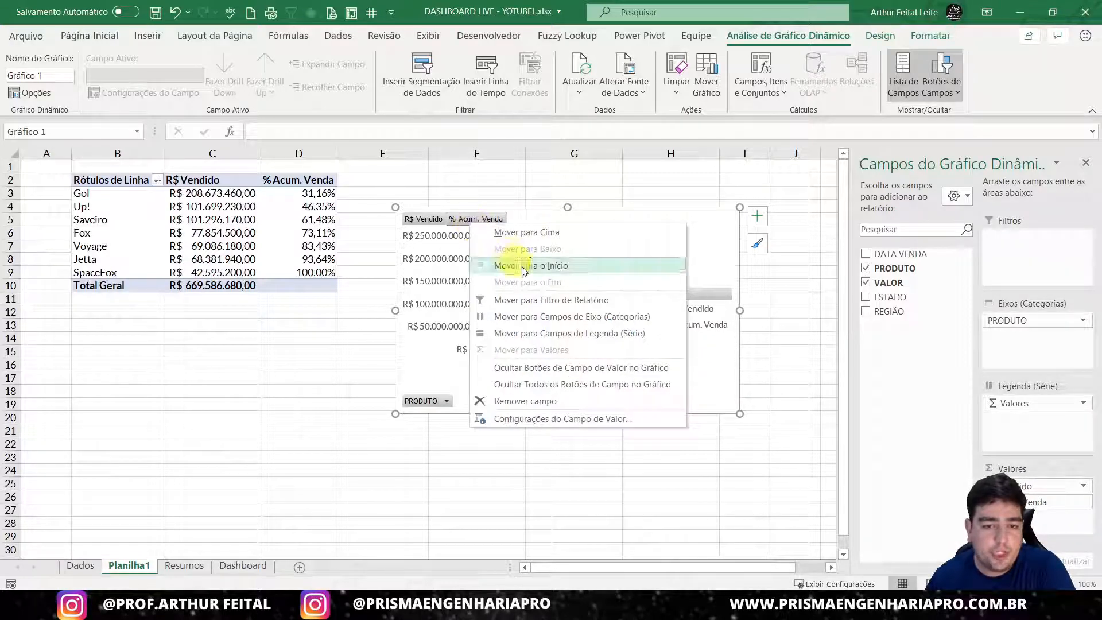
click(574, 385)
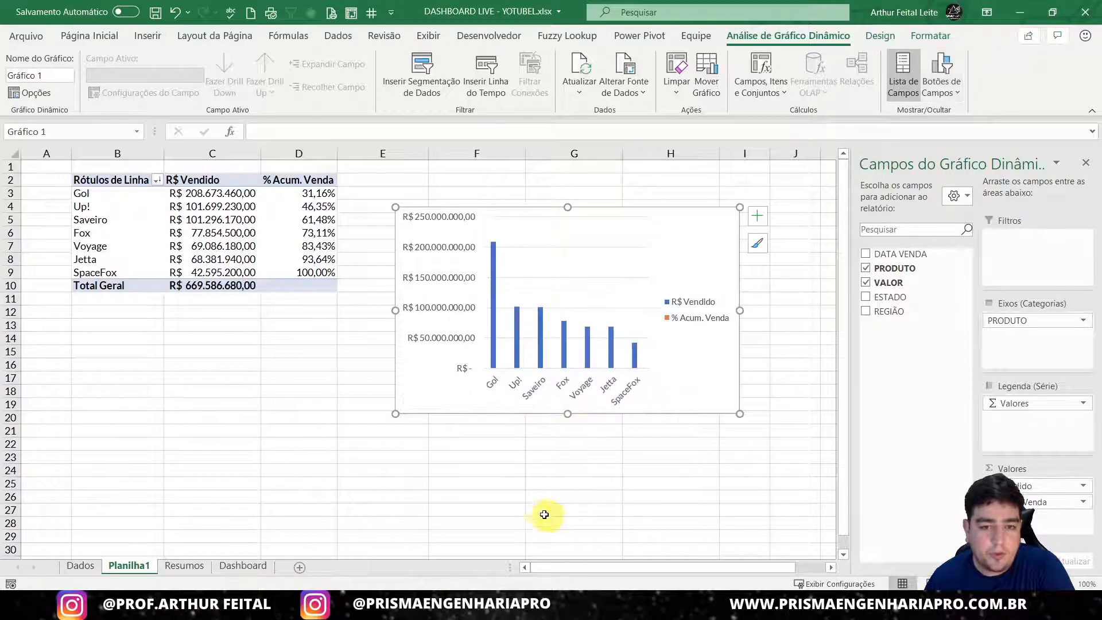
click(451, 286)
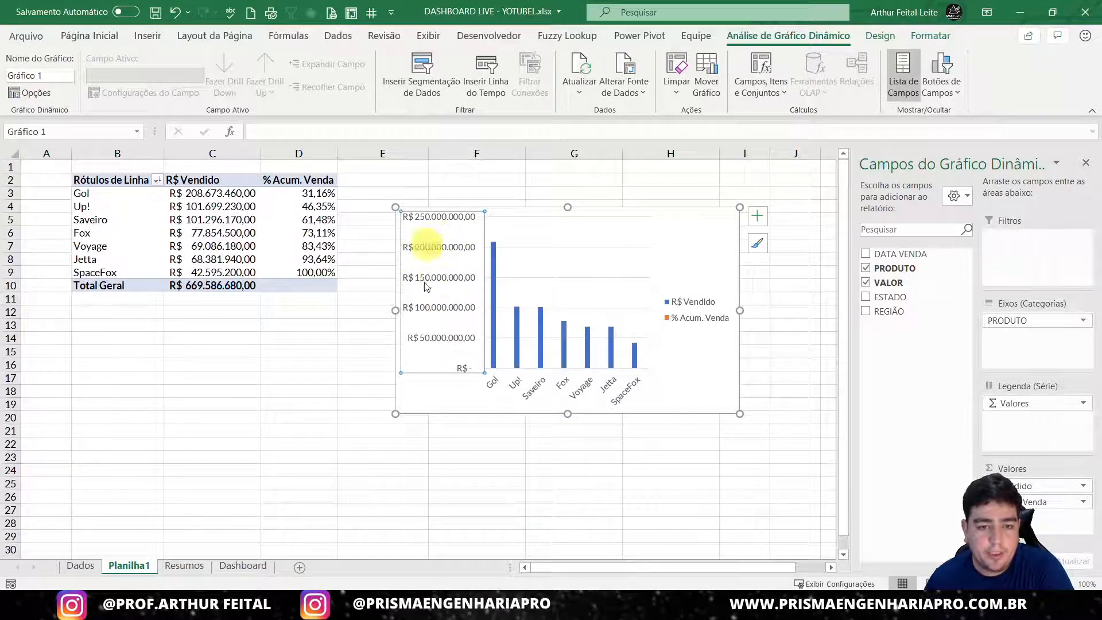
key(Delete)
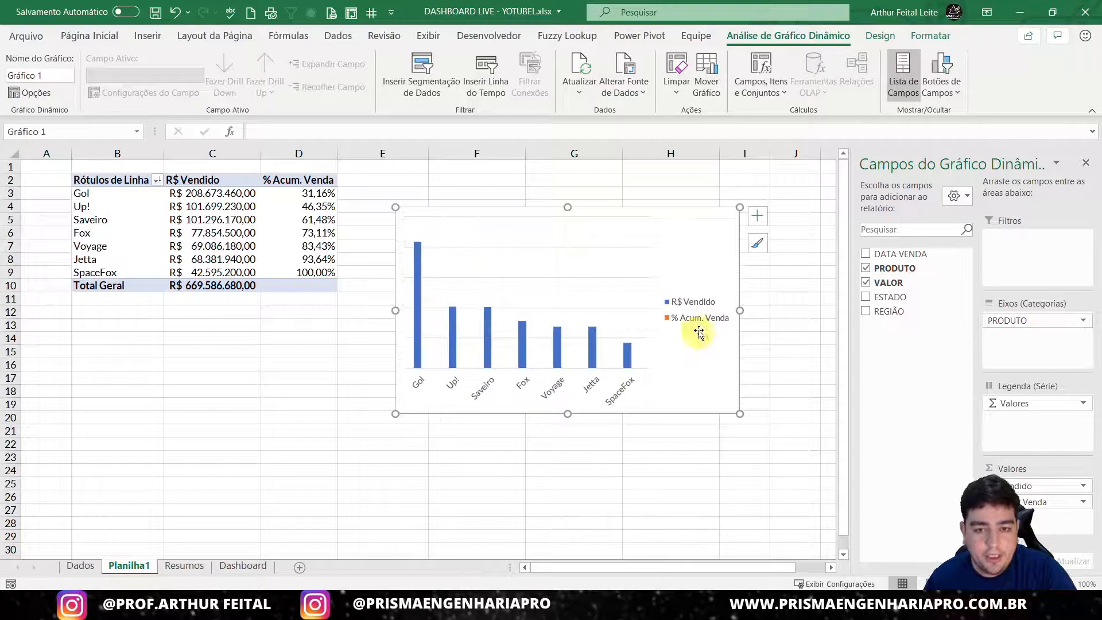
- Place the pivot chart's legend below the plot area with the Parte Inferior option
click(697, 310)
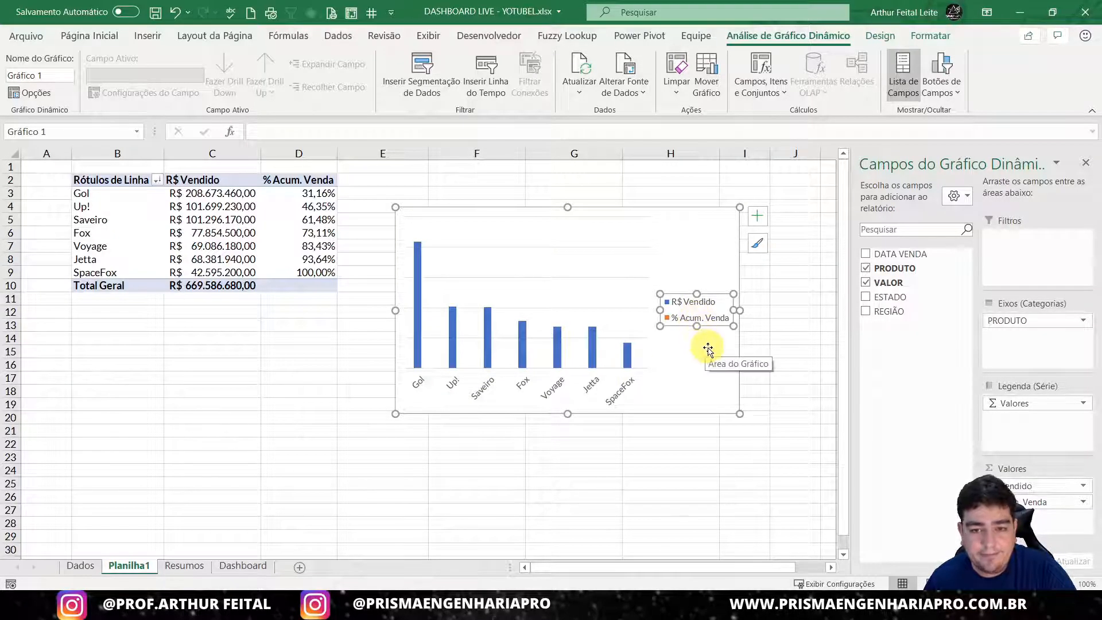
right_click(707, 323)
click(707, 323)
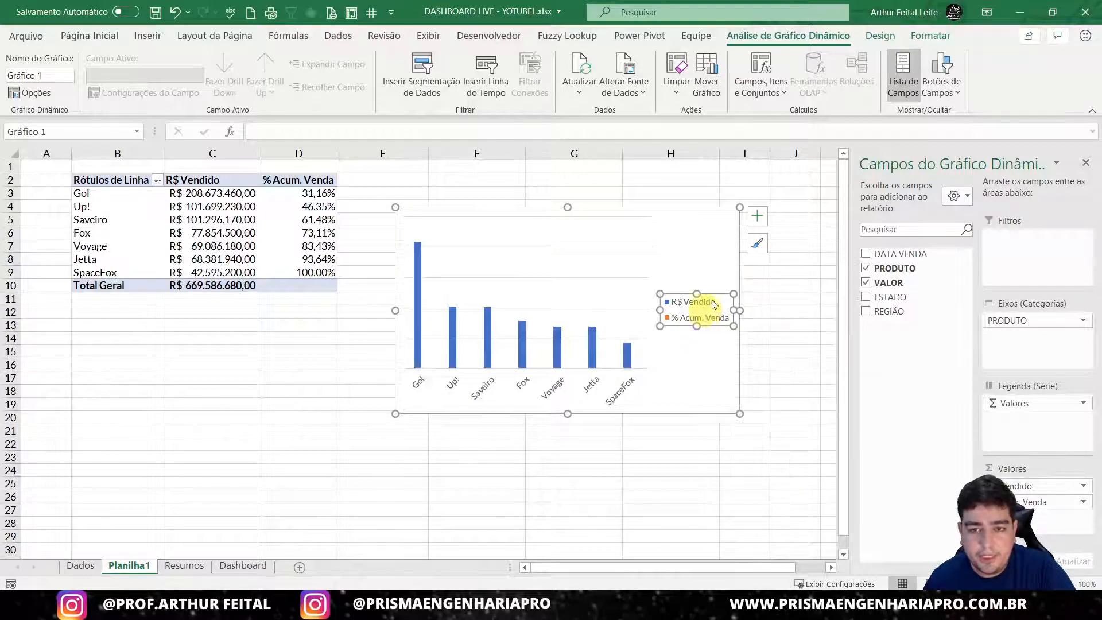
click(756, 215)
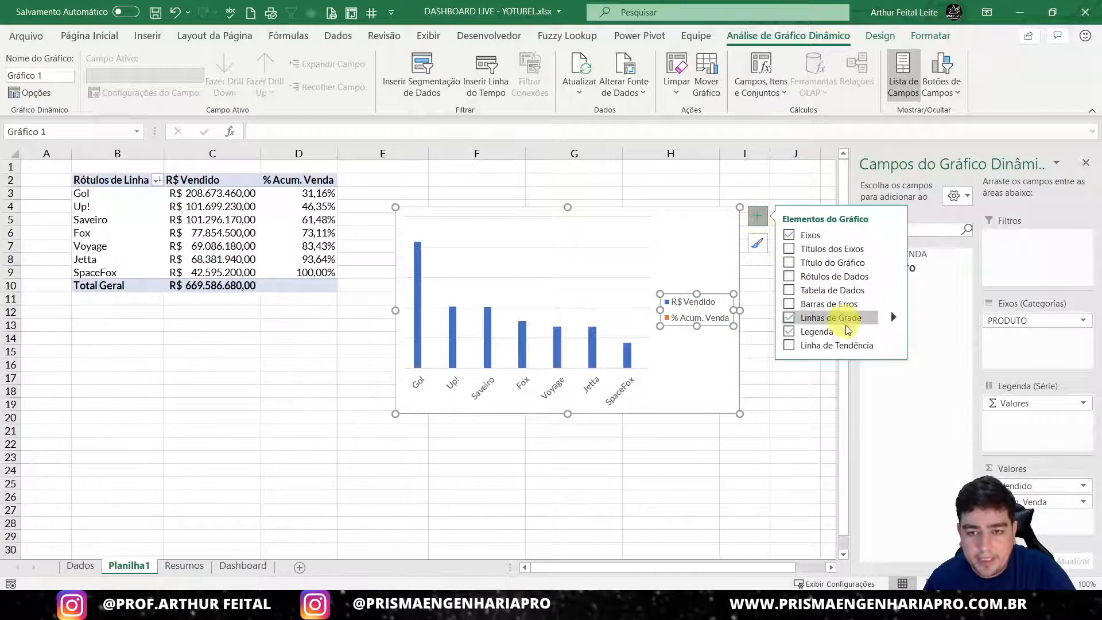
click(893, 331)
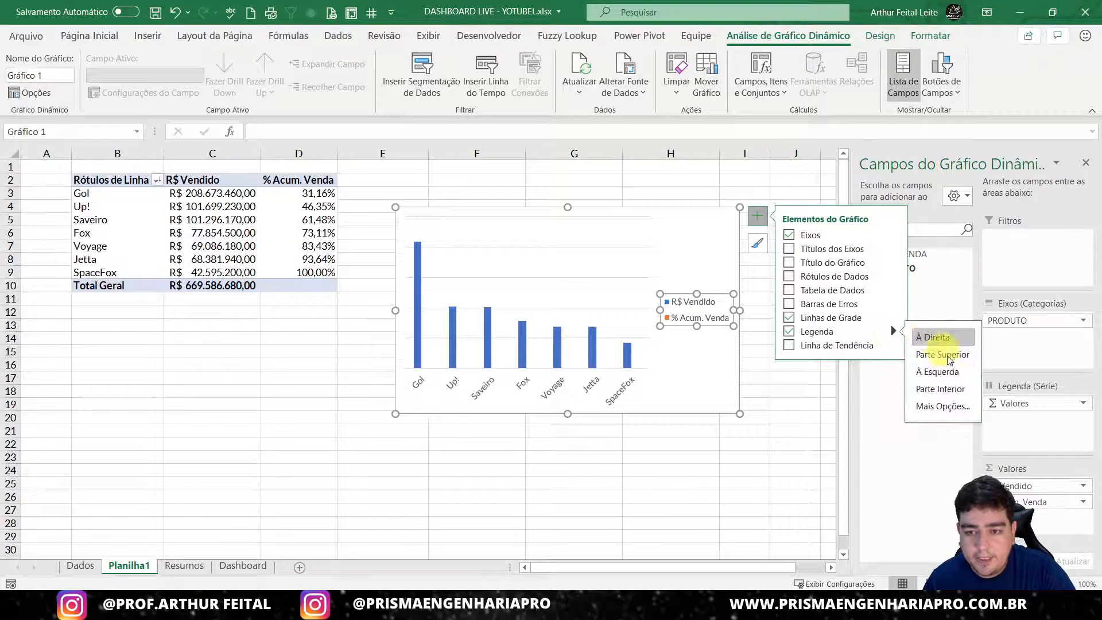
click(940, 388)
click(714, 491)
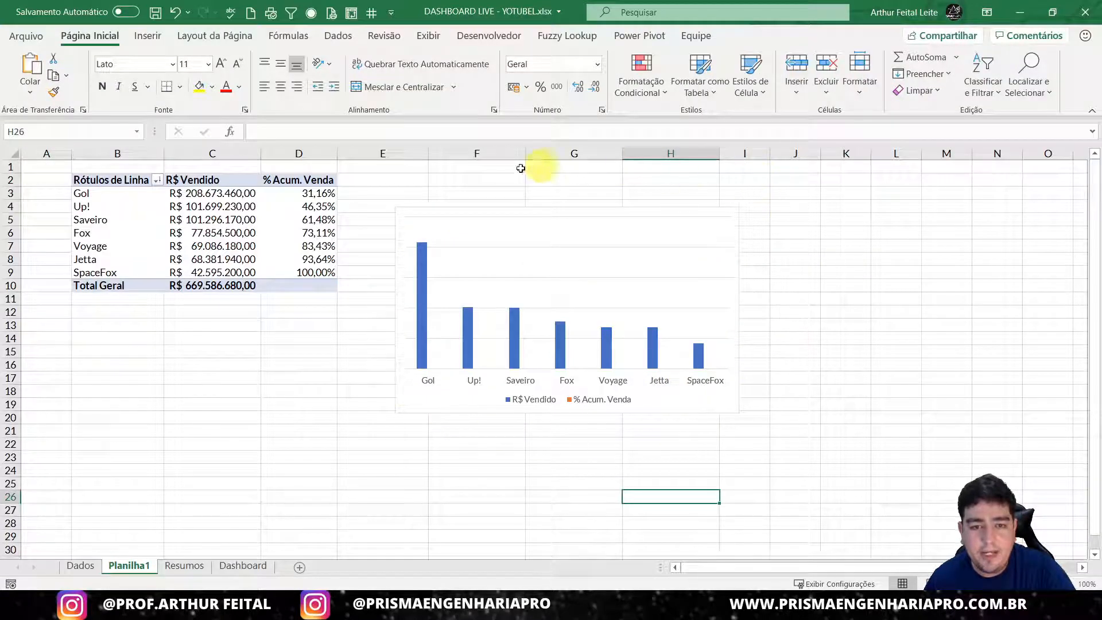
- Delete the pivot chart's gridlines and widen the chart to about column J
click(675, 255)
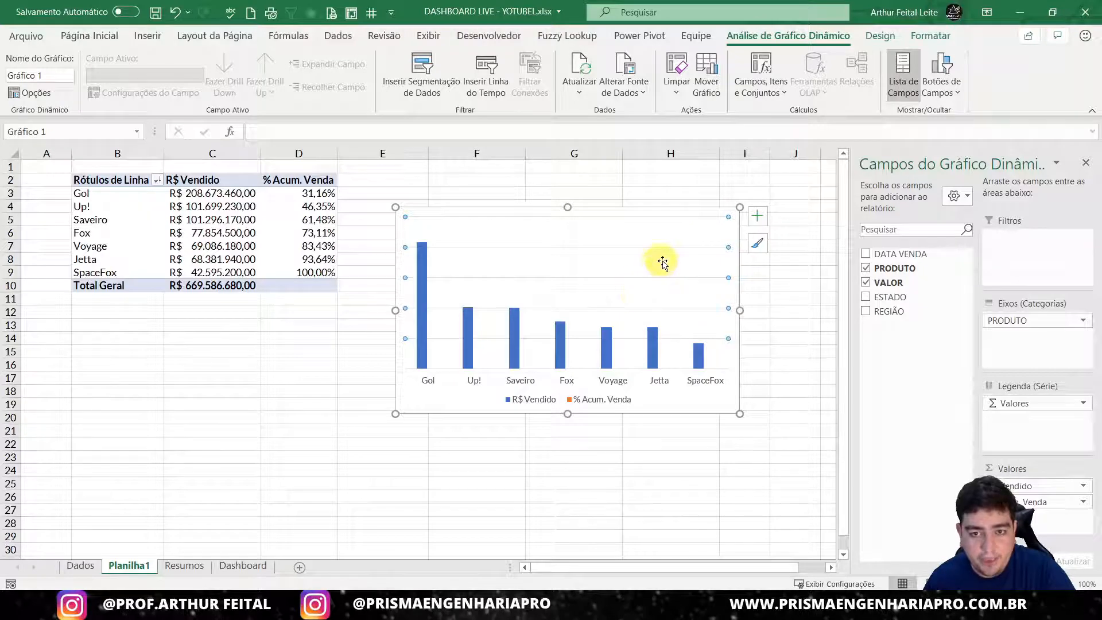
click(775, 253)
click(671, 255)
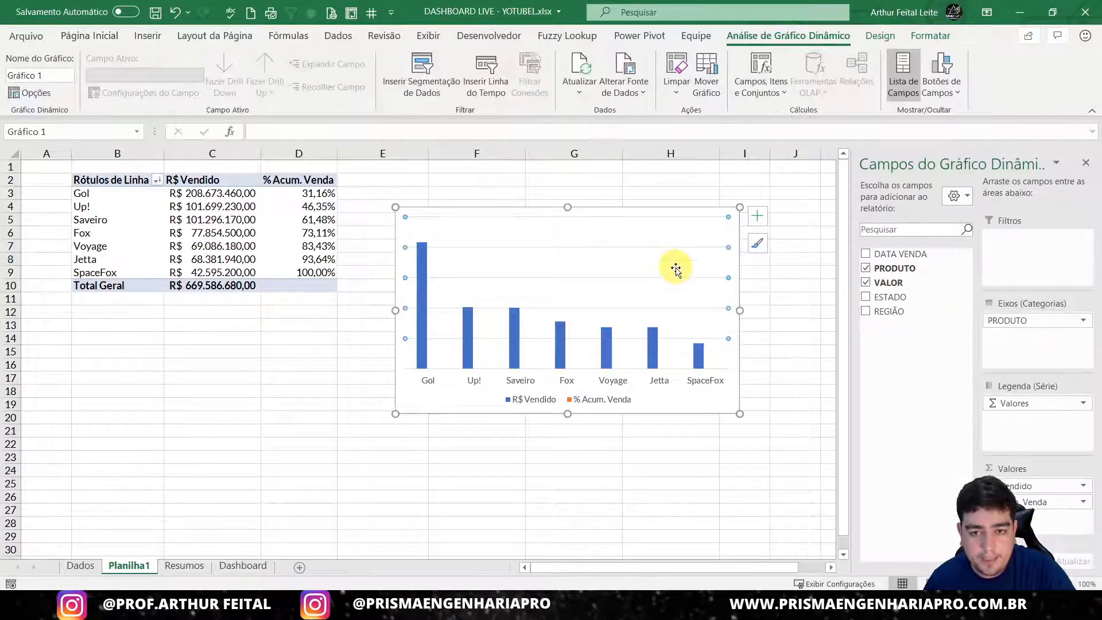
drag(740, 310, 826, 310)
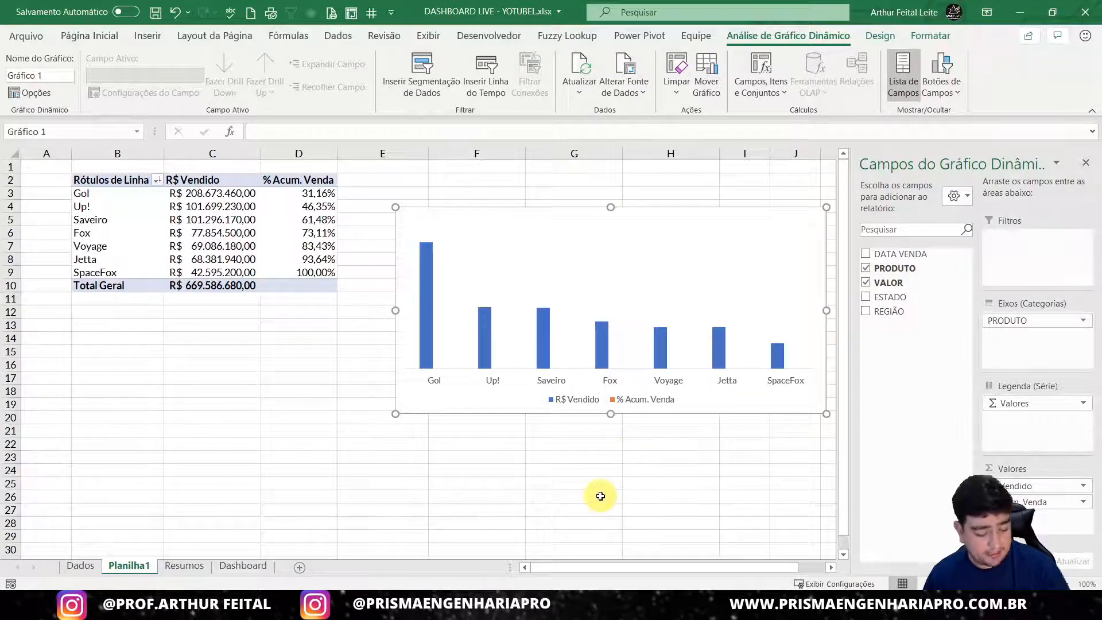
- Undo the chart widening and the gridline, legend, value axis and field button changes
key(ctrl+z)
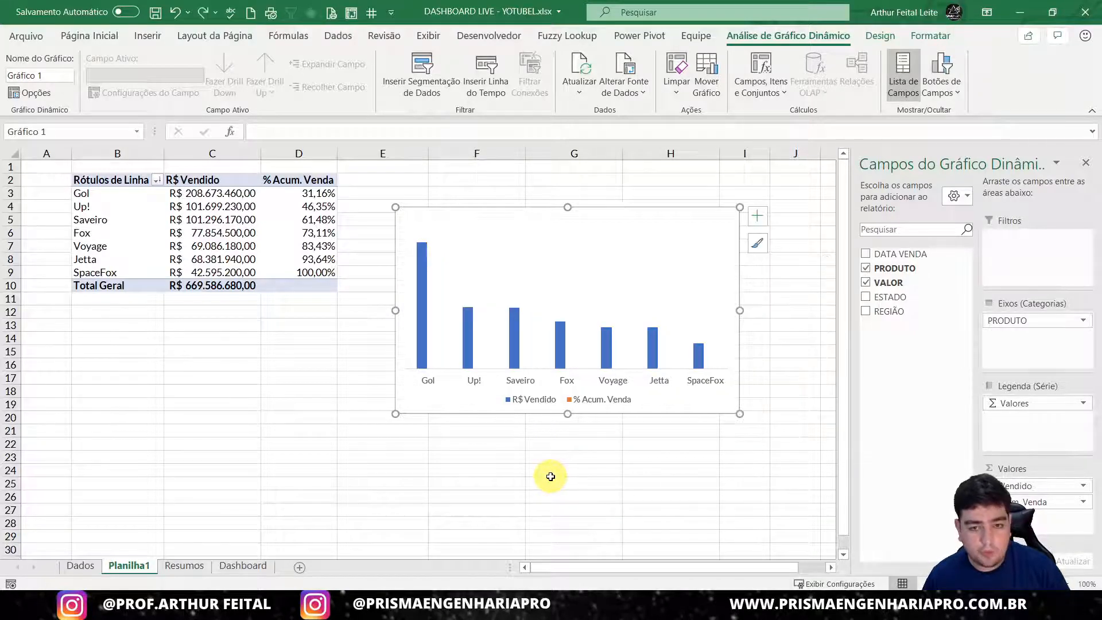
key(ctrl+z)
key(ctrl+z)
key(ctrl+z)
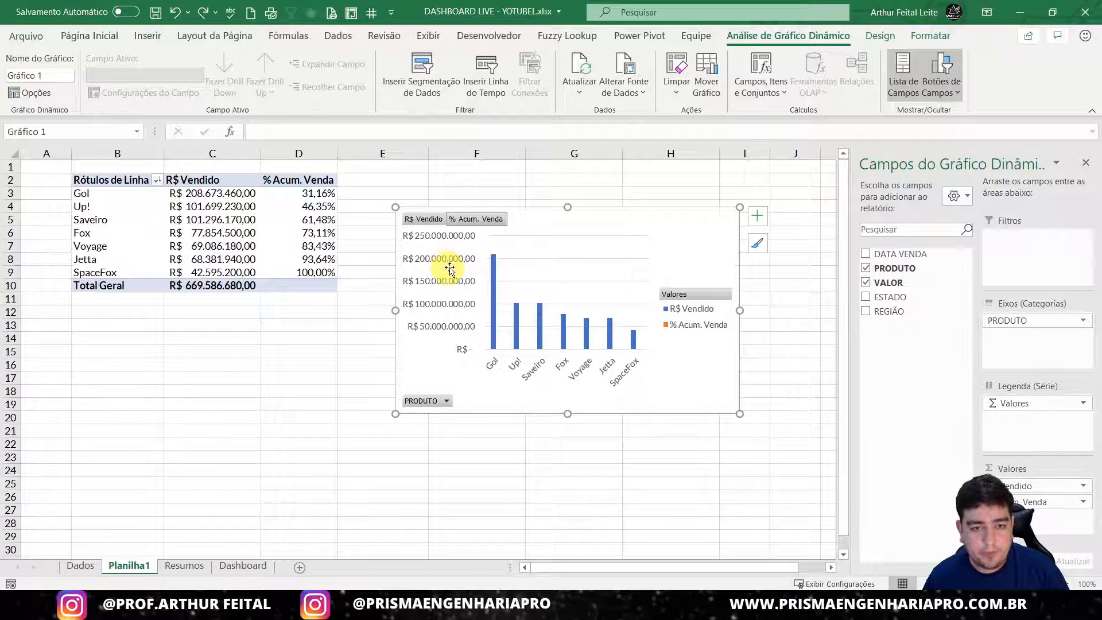
- Hide all field buttons on the pivot chart
right_click(485, 219)
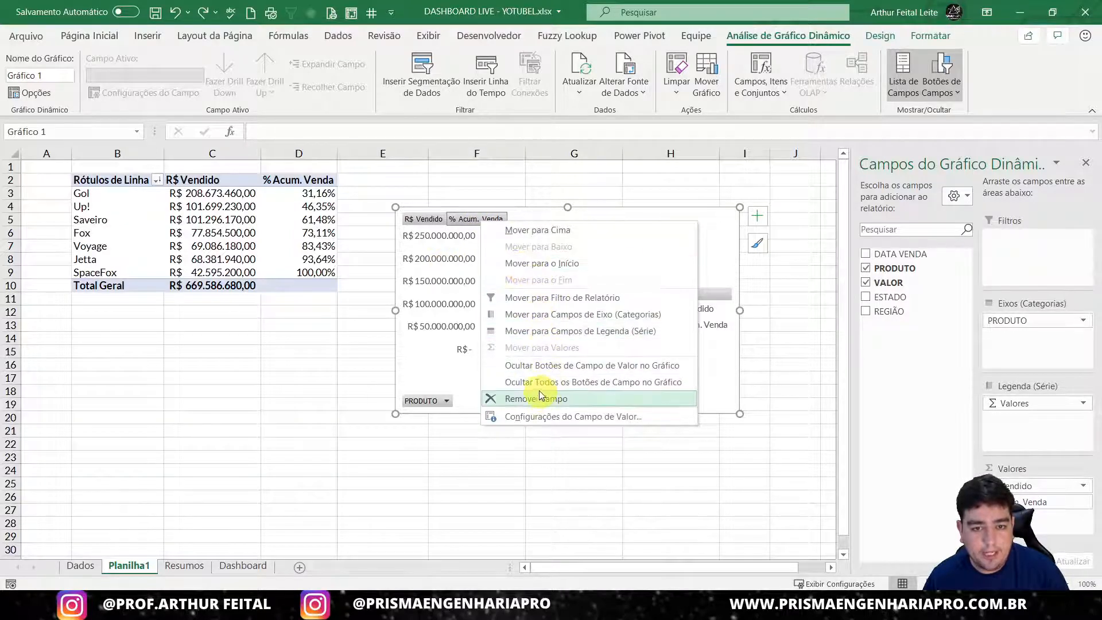
click(537, 382)
click(443, 247)
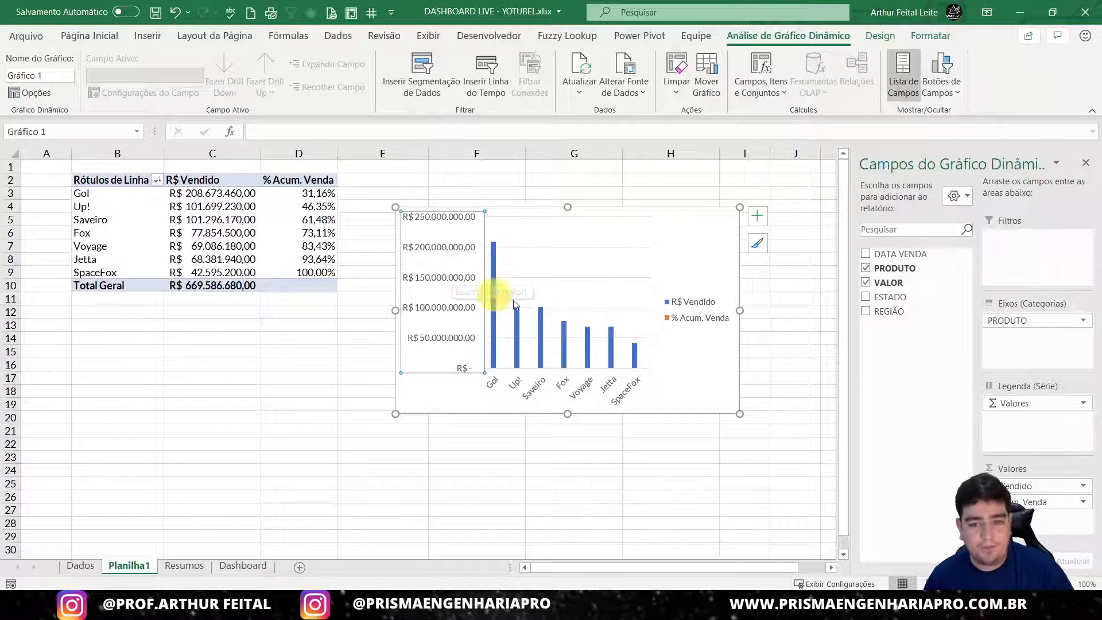
- Set the pivot chart's legend position to Parte Inferior
click(701, 309)
click(755, 218)
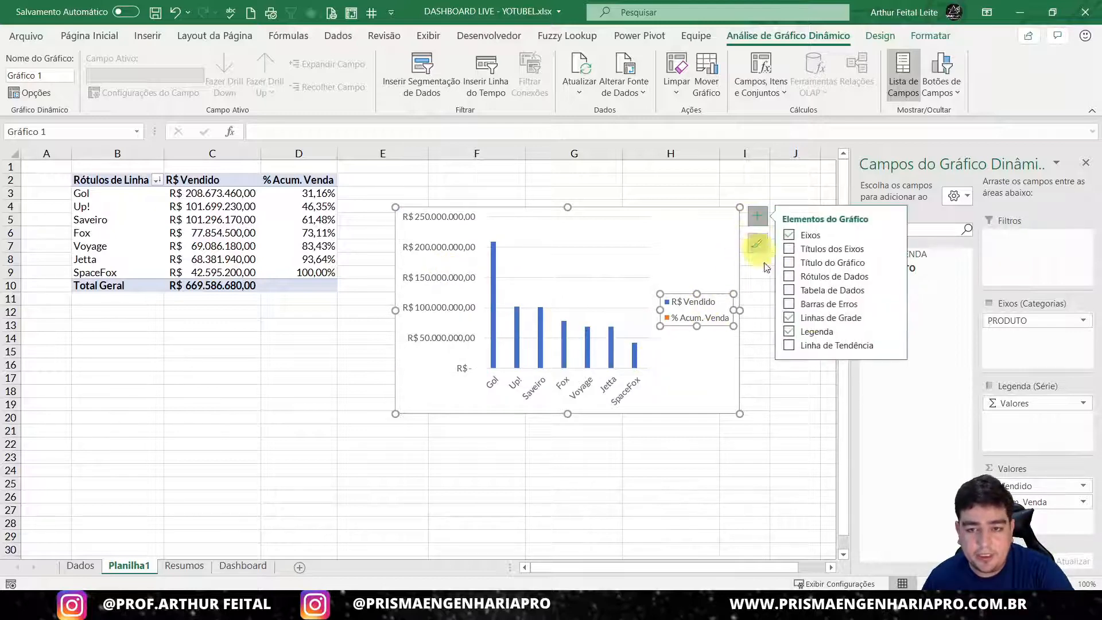
click(893, 332)
click(940, 388)
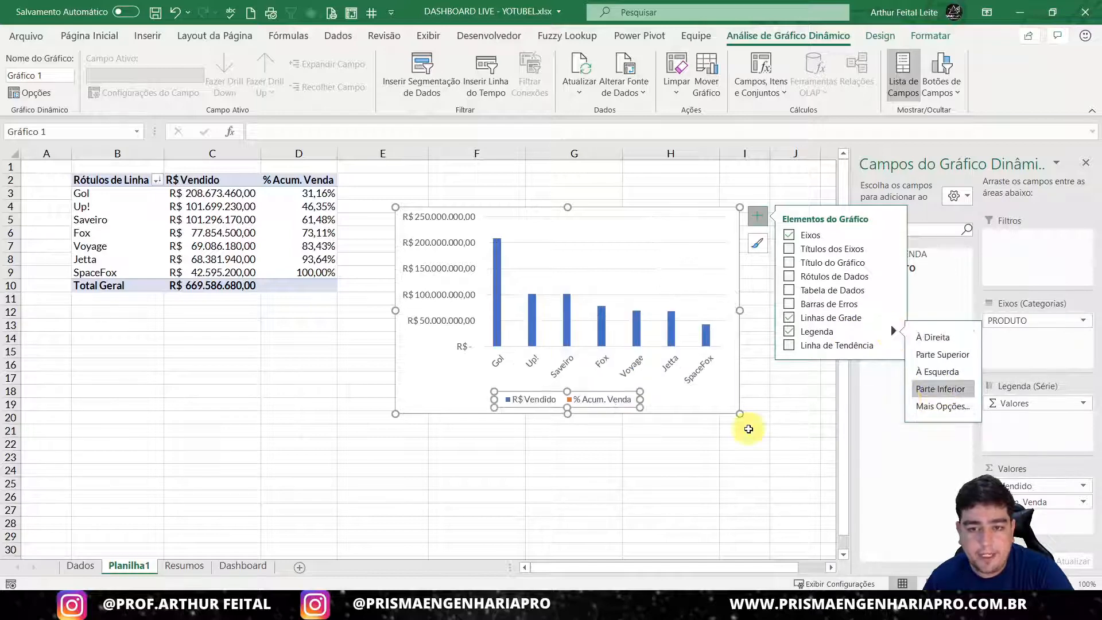
click(789, 456)
- Remove the pivot chart's gridlines and widen the chart past column K
click(732, 251)
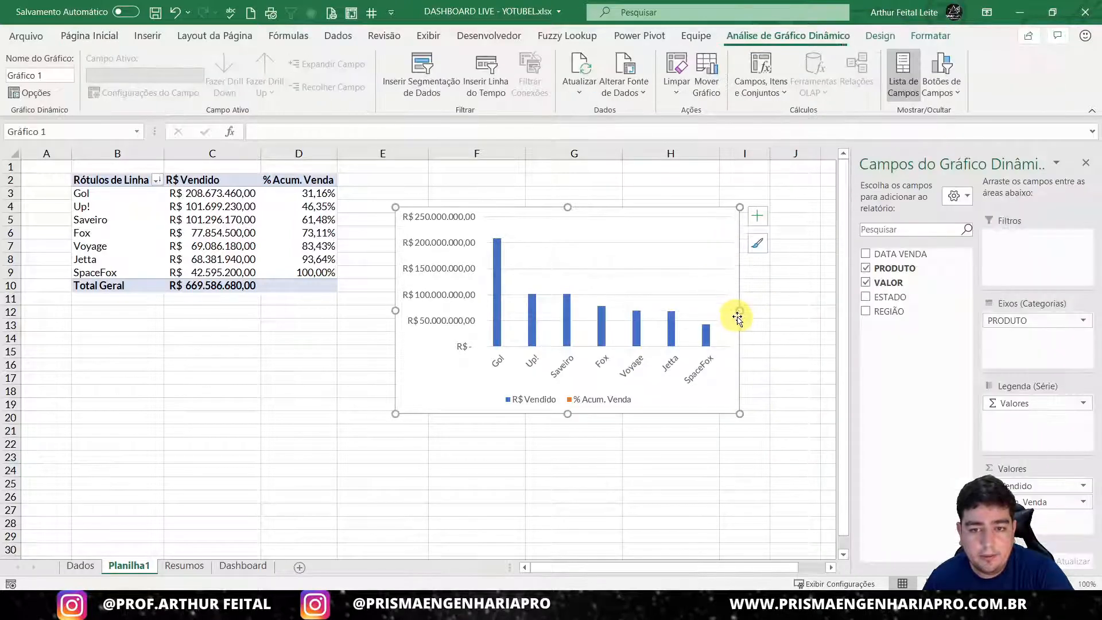
drag(741, 309, 837, 308)
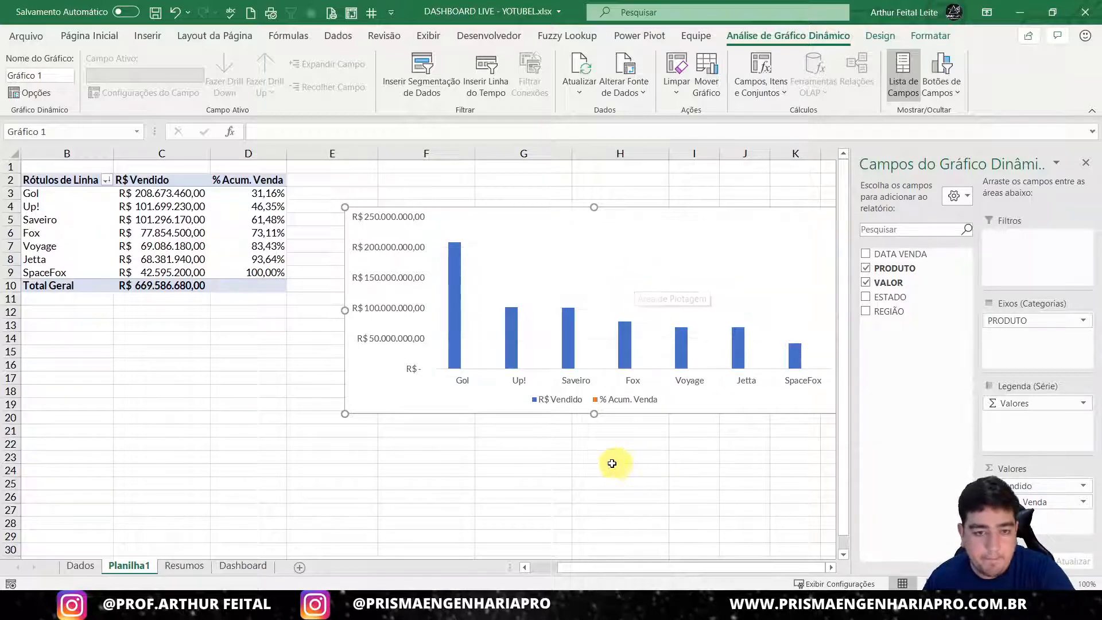
click(519, 466)
- Change the % Acum. Venda series to Linhas com Marcadores on the secondary axis, keeping R$ Vendido as Coluna Agrupada
right_click(455, 301)
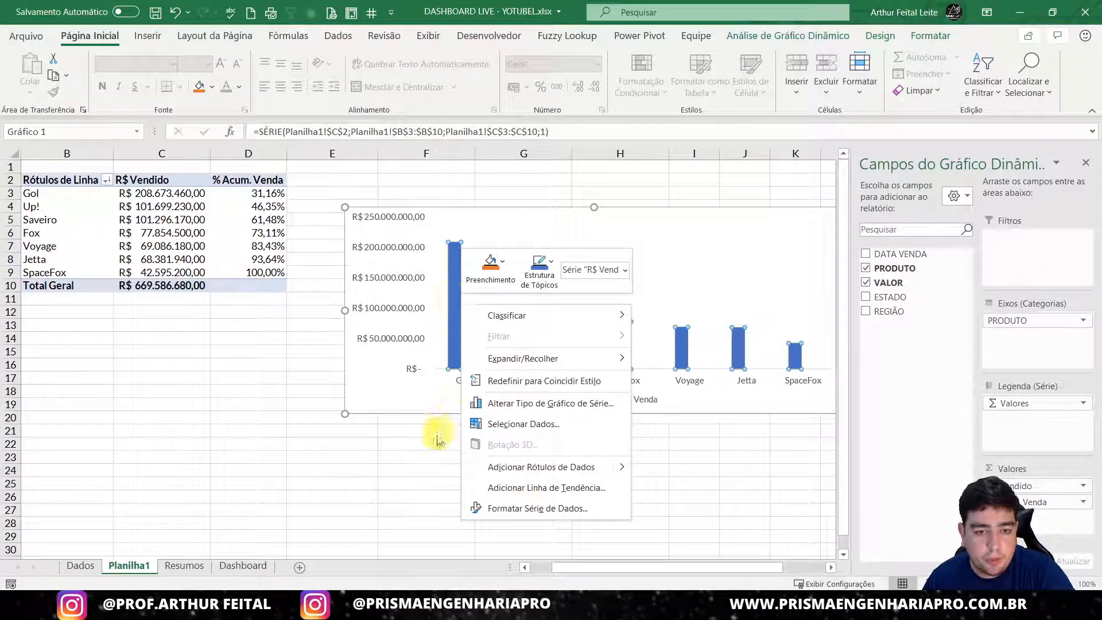
click(454, 333)
right_click(453, 315)
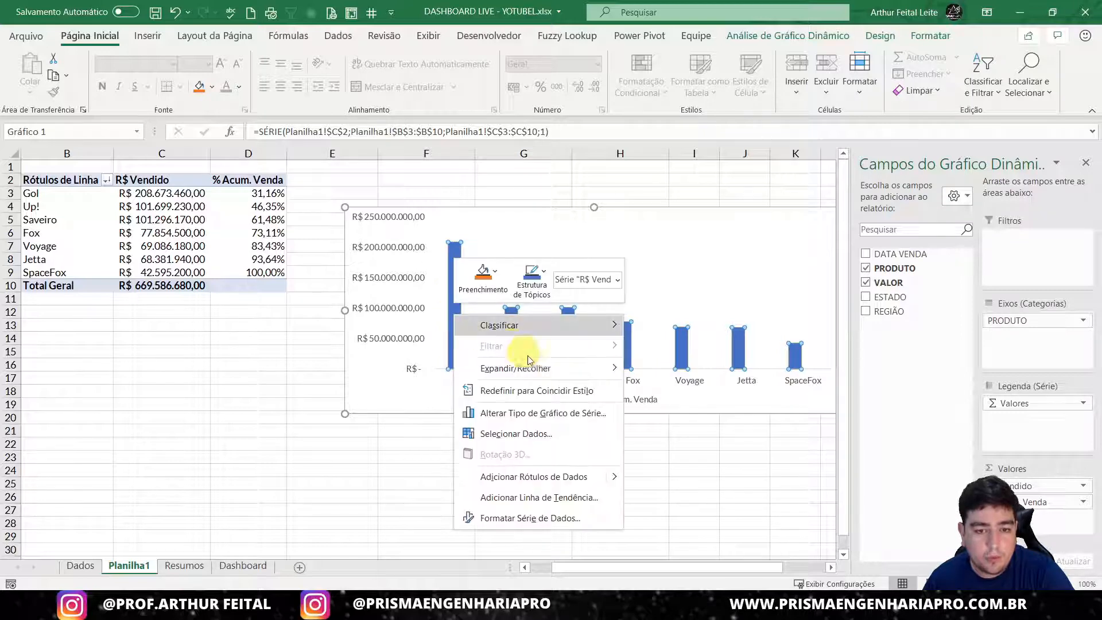
click(551, 413)
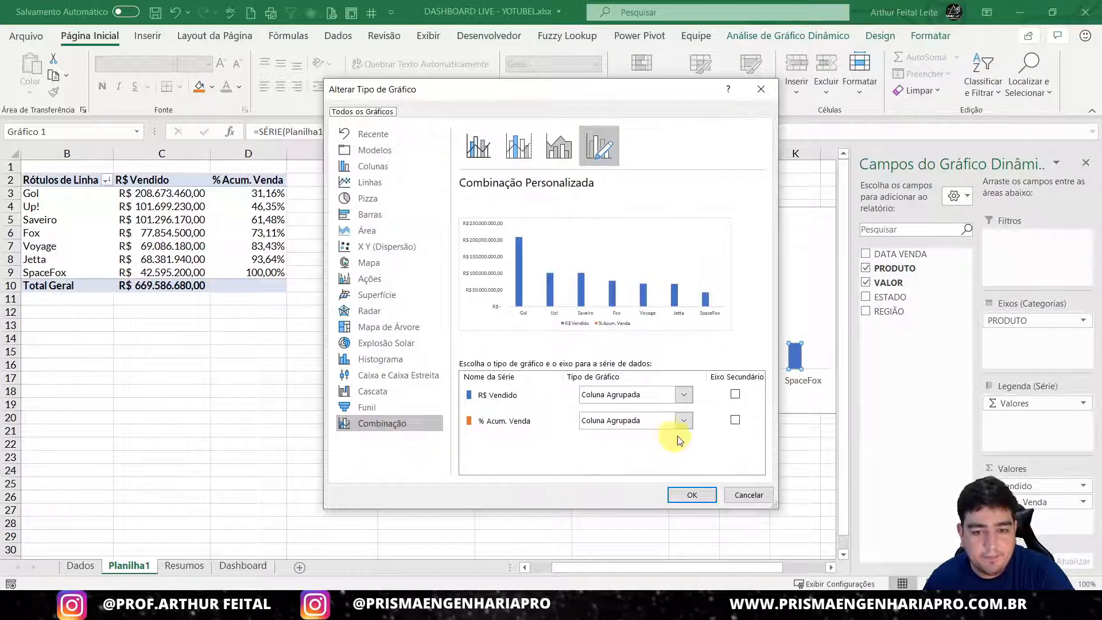
click(684, 421)
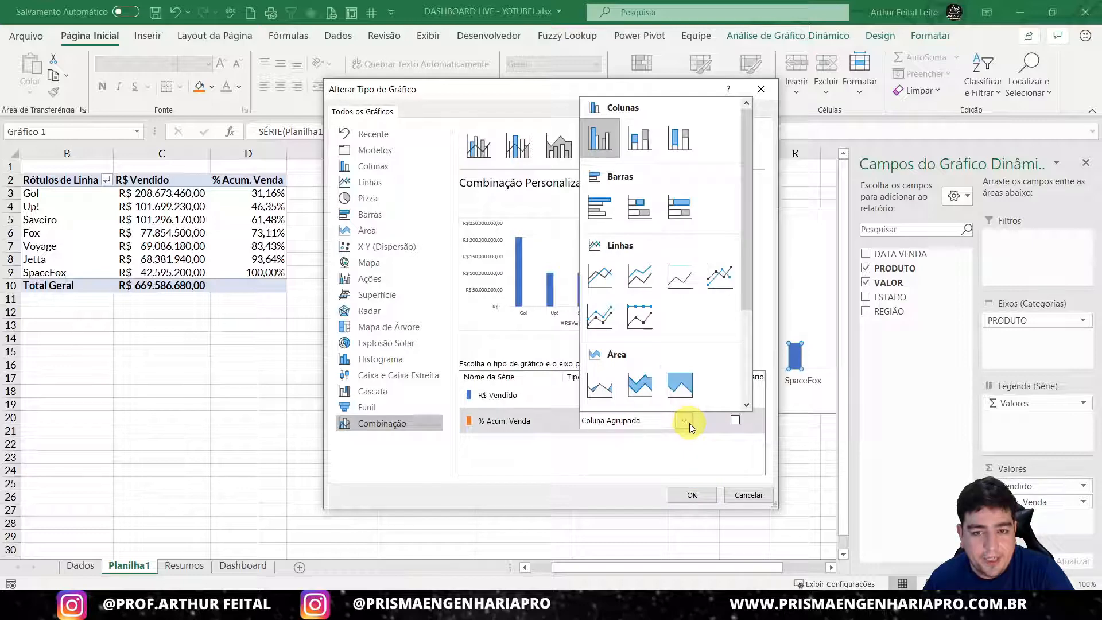
click(722, 283)
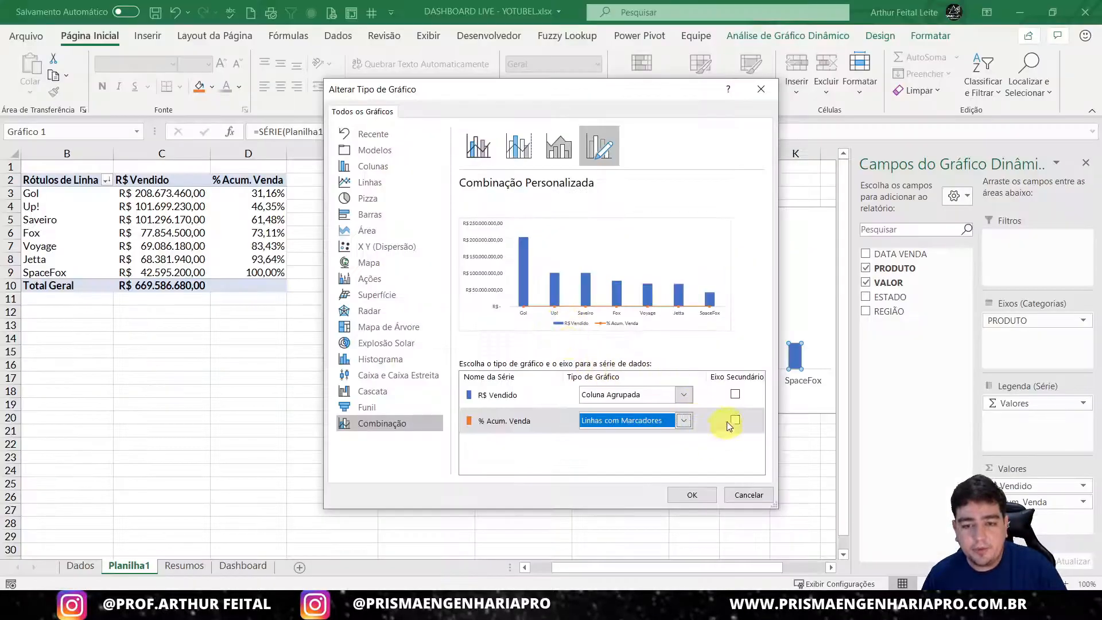
click(735, 420)
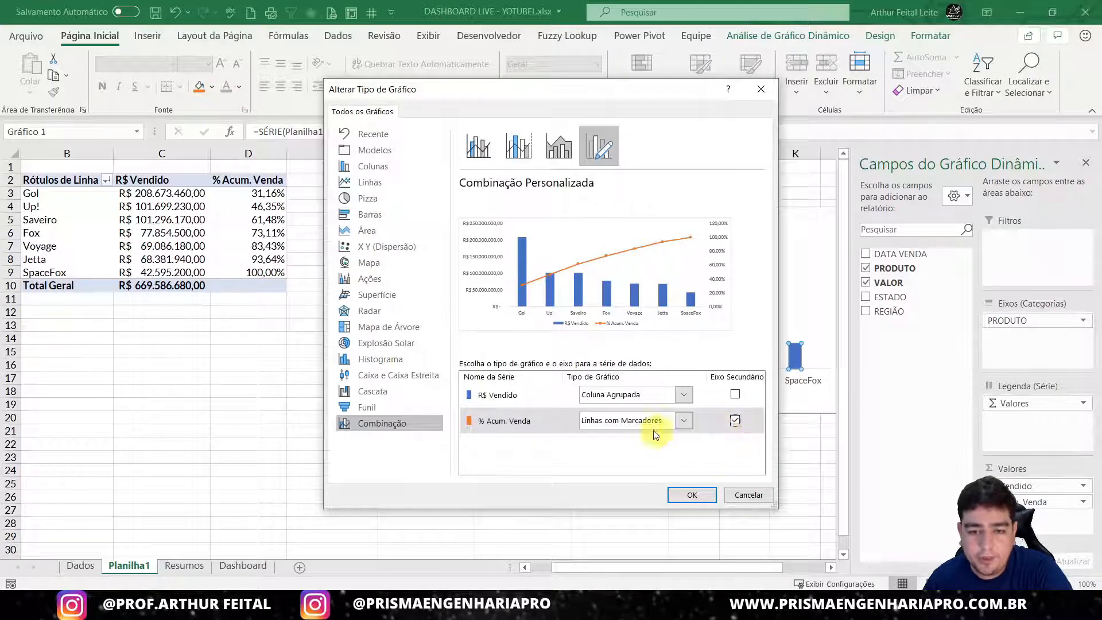
click(697, 497)
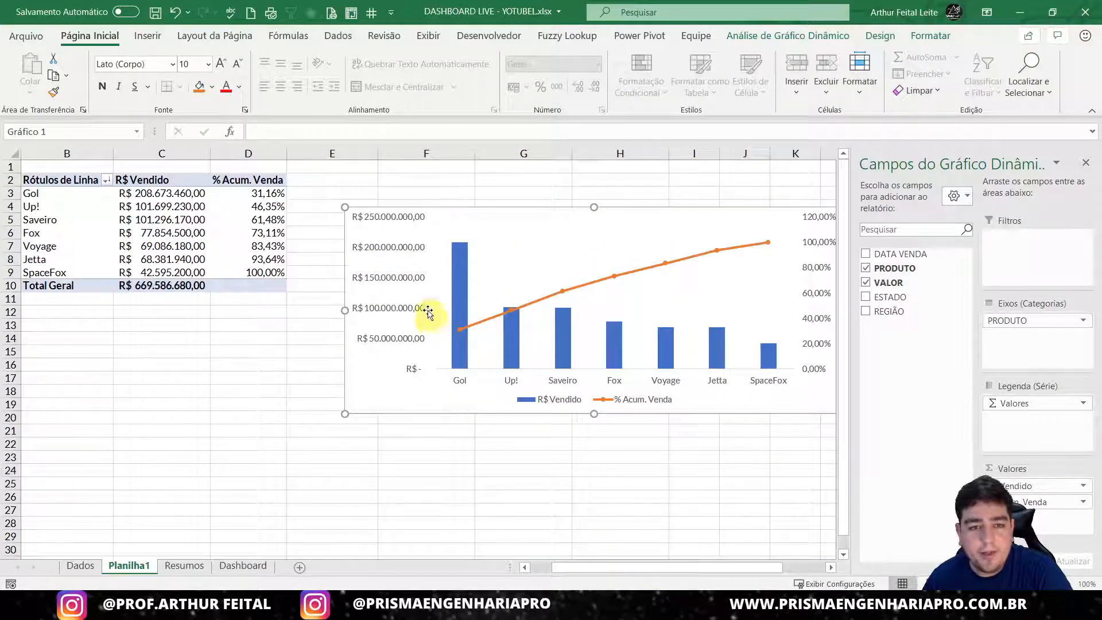
click(408, 241)
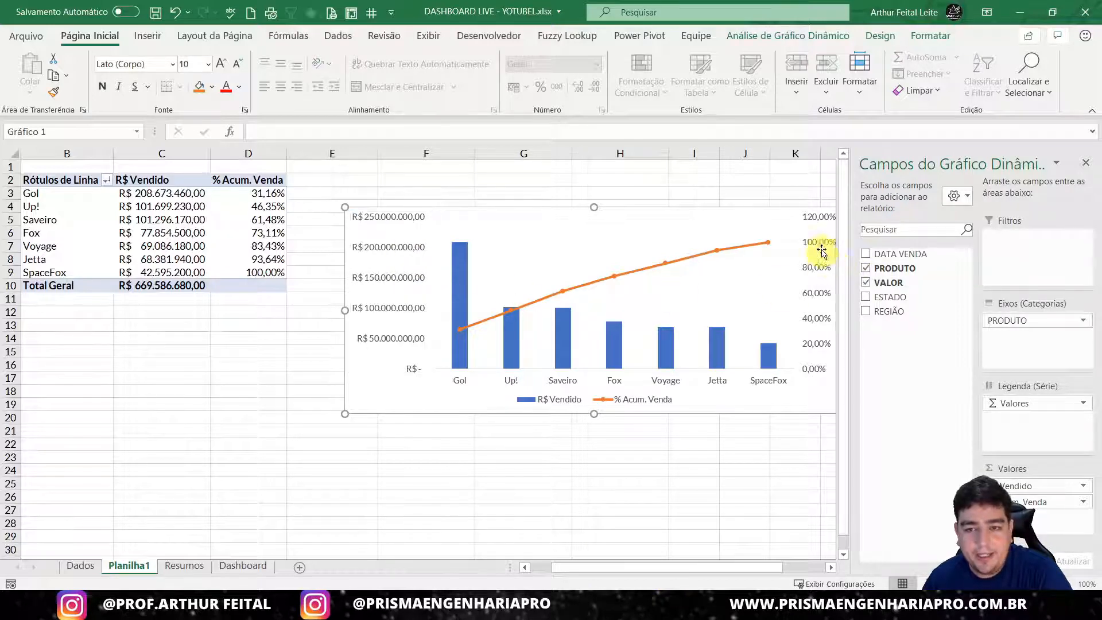
- Close the PivotChart fields pane
click(1086, 162)
click(819, 251)
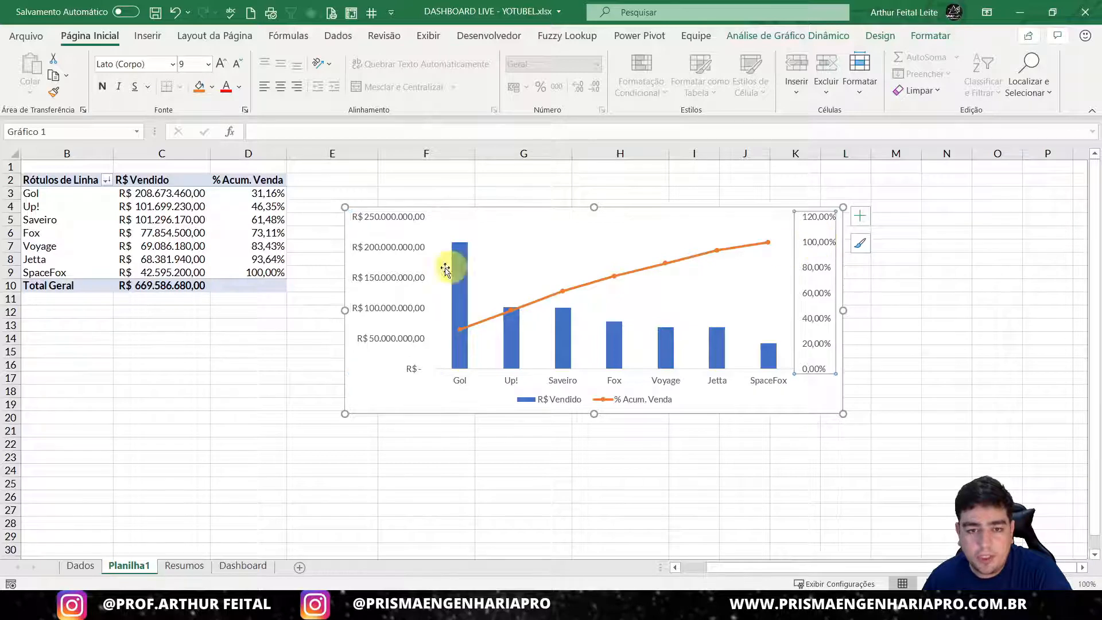
click(416, 246)
key(Delete)
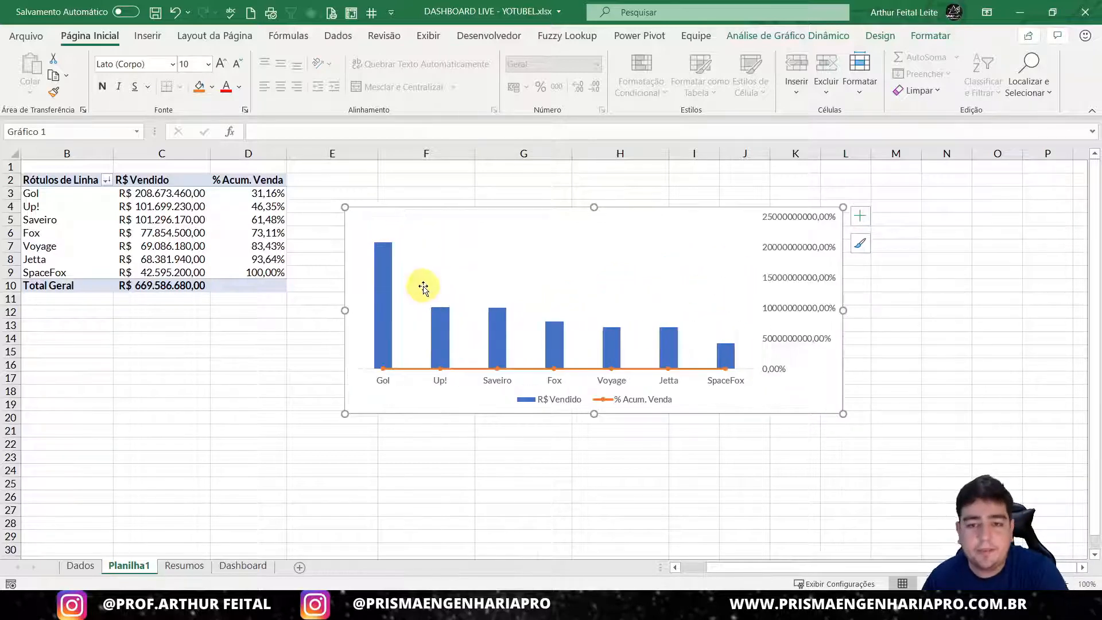
key(ctrl+z)
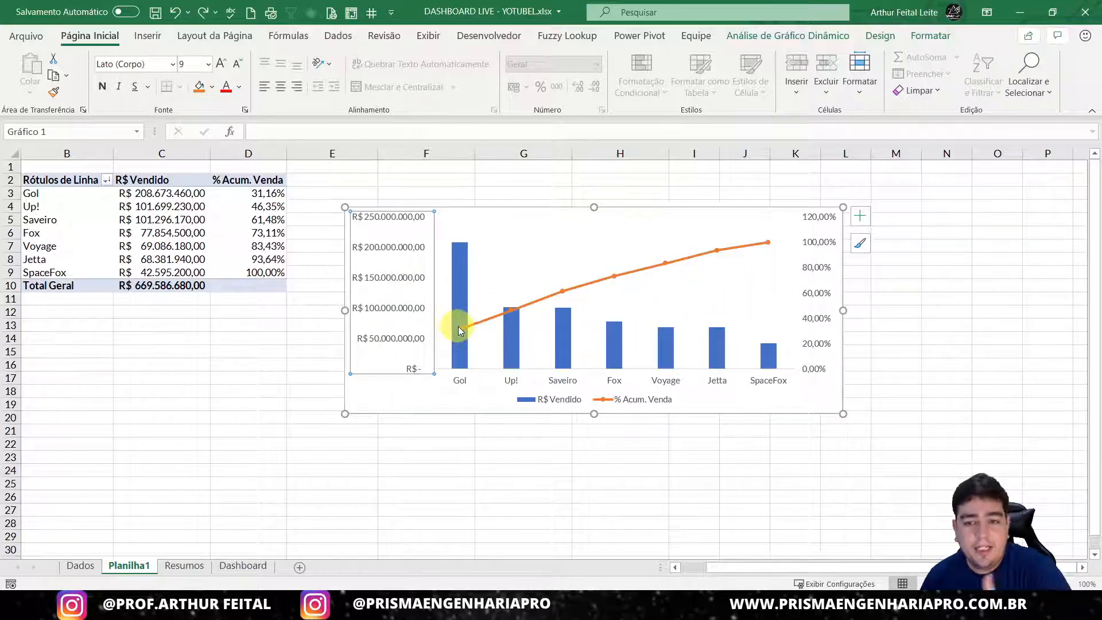
- Hide the labels of the chart's primary R$ axis by adding the custom number format code ;;; to it
right_click(405, 254)
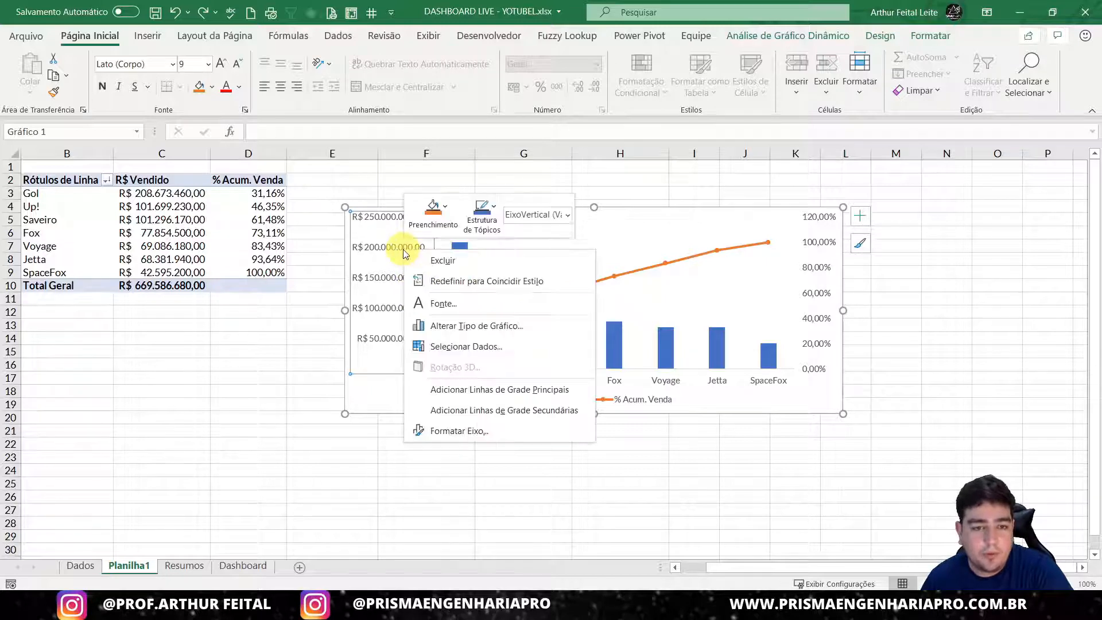
click(457, 433)
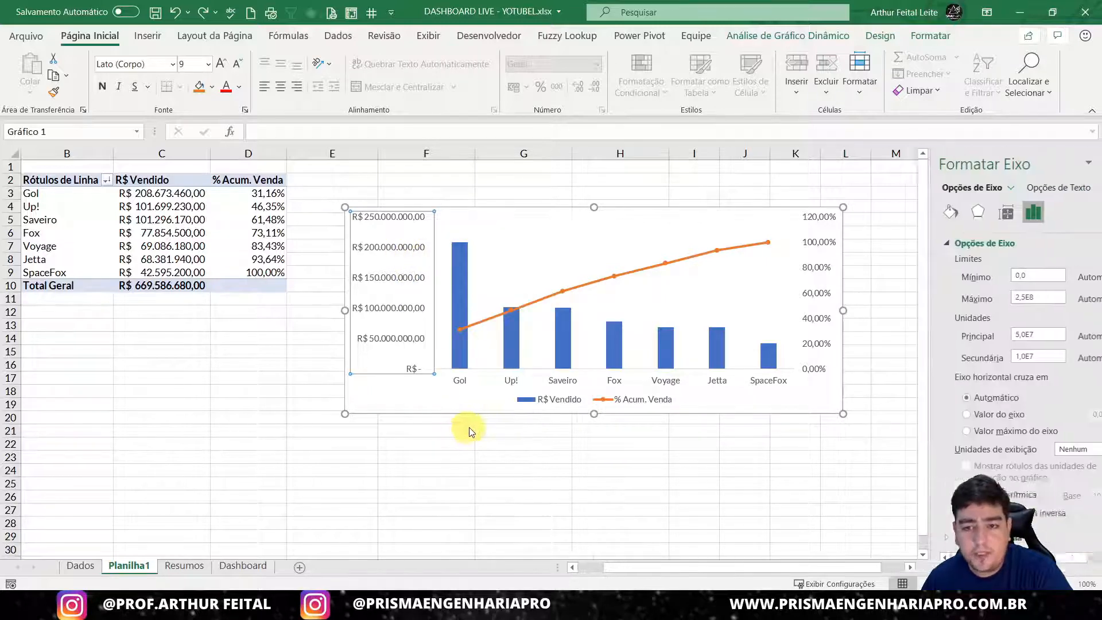
scroll(1013, 459, down, 1)
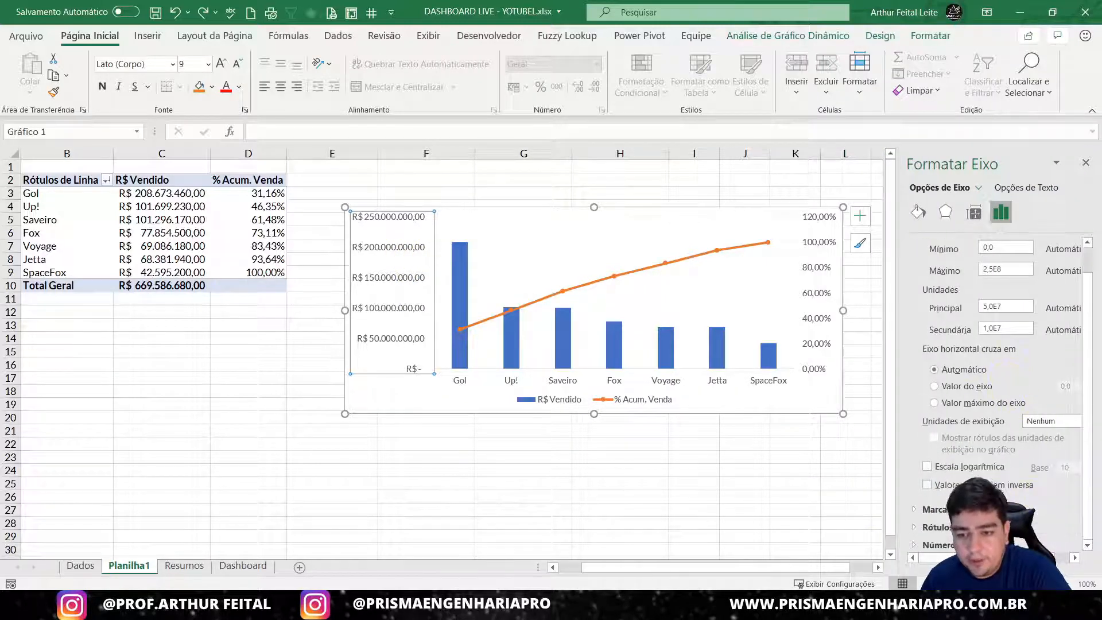
click(939, 545)
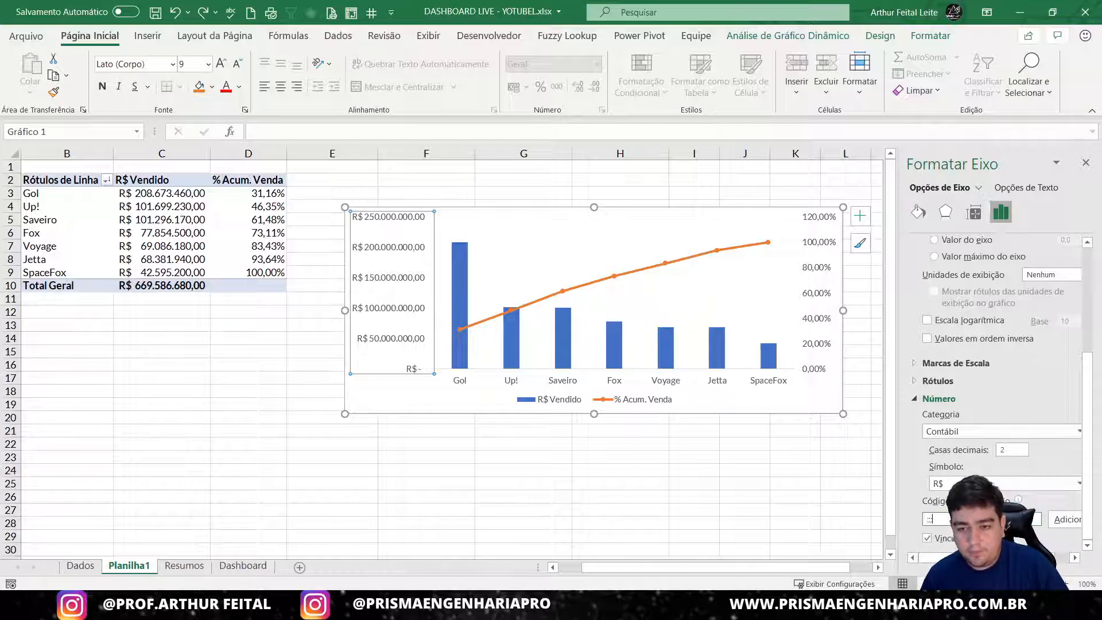
click(730, 519)
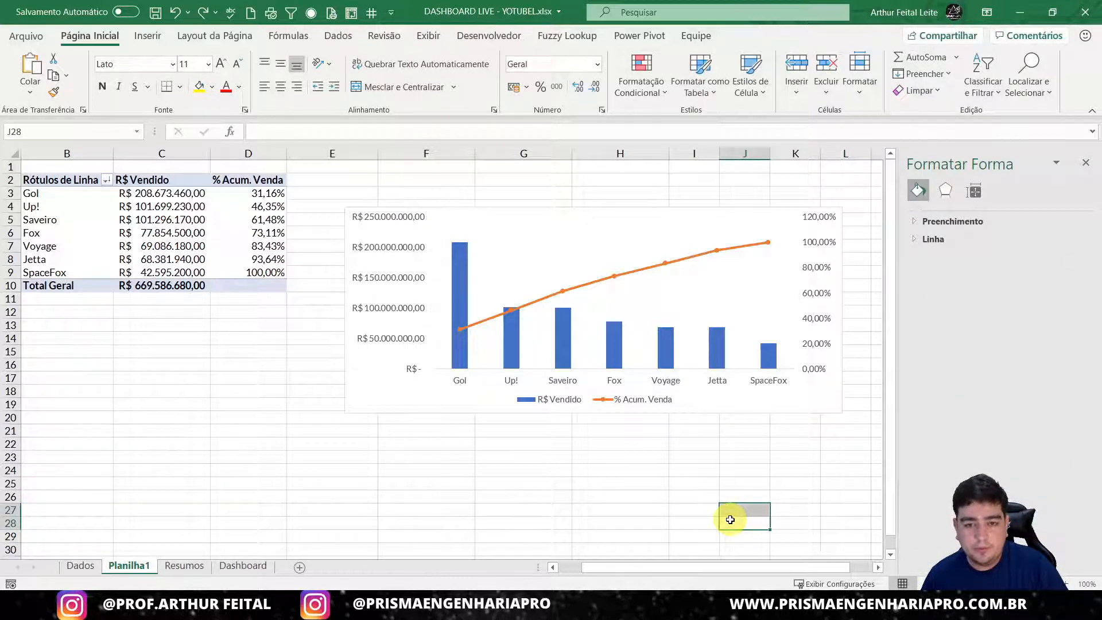
click(418, 287)
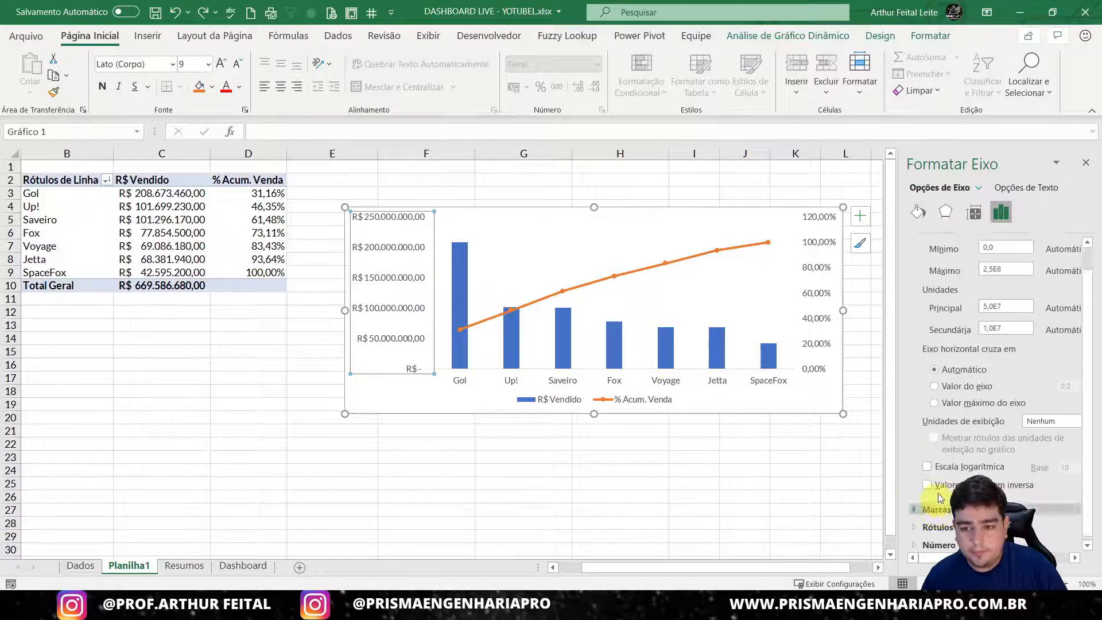
click(939, 545)
scroll(949, 529, down, 1)
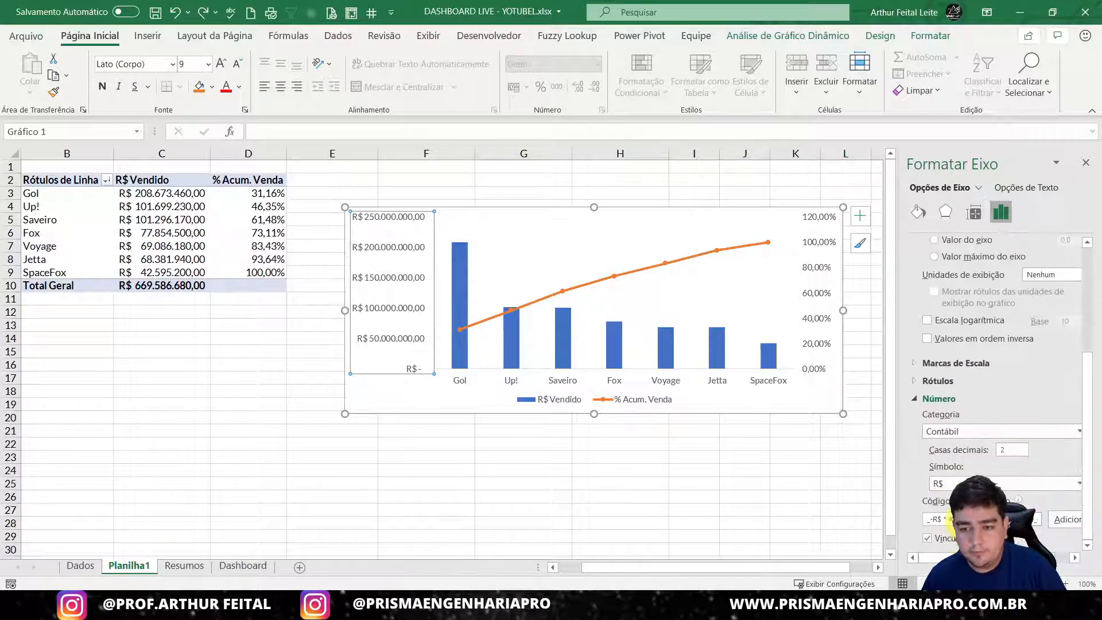
click(960, 521)
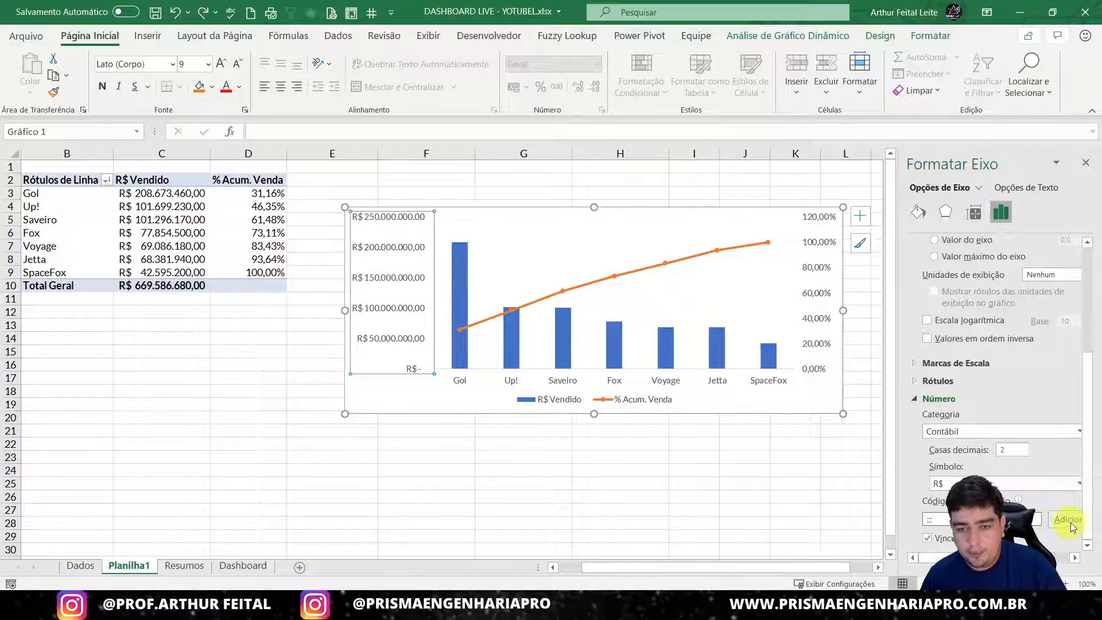
click(1070, 526)
- Hide the labels of the secondary percentage axis with the custom number format code ;;;
click(813, 276)
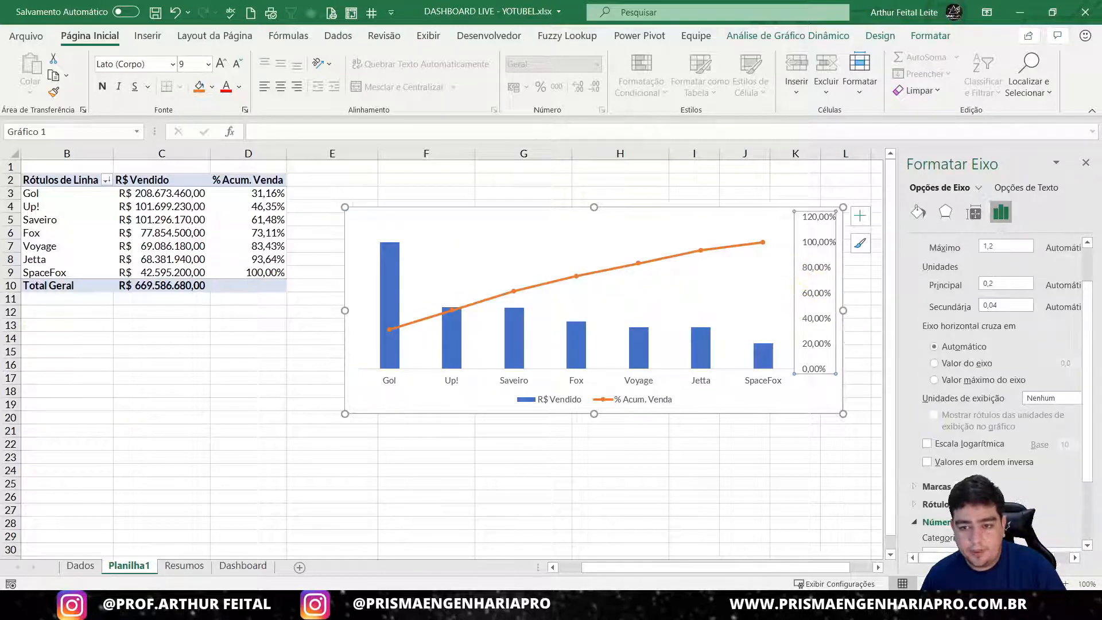
scroll(999, 390, down, 2)
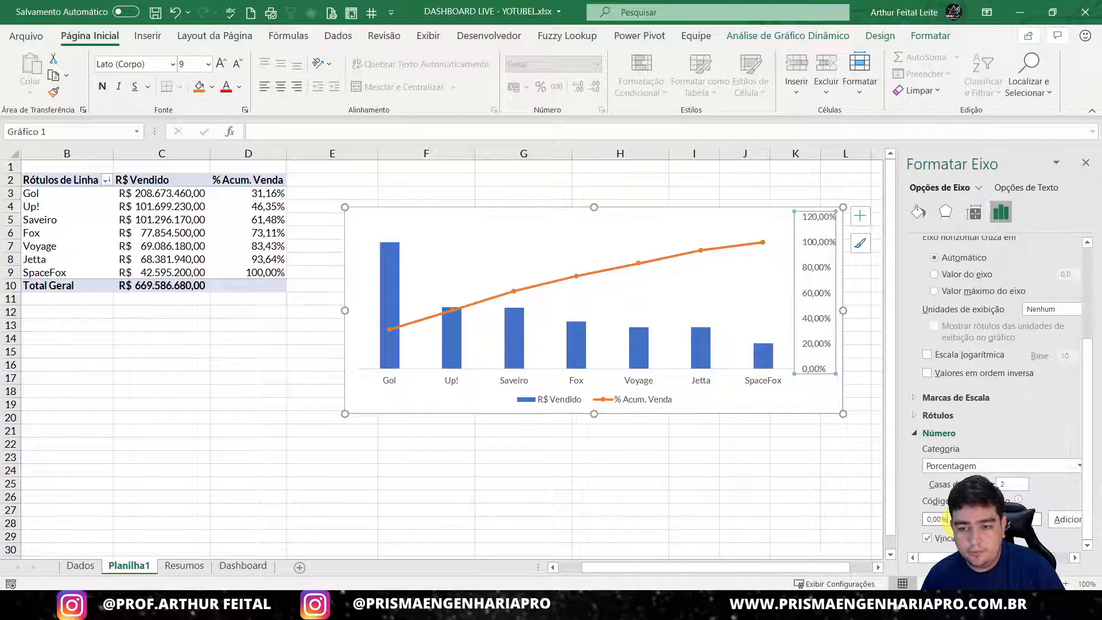
text(;;;)
click(1059, 519)
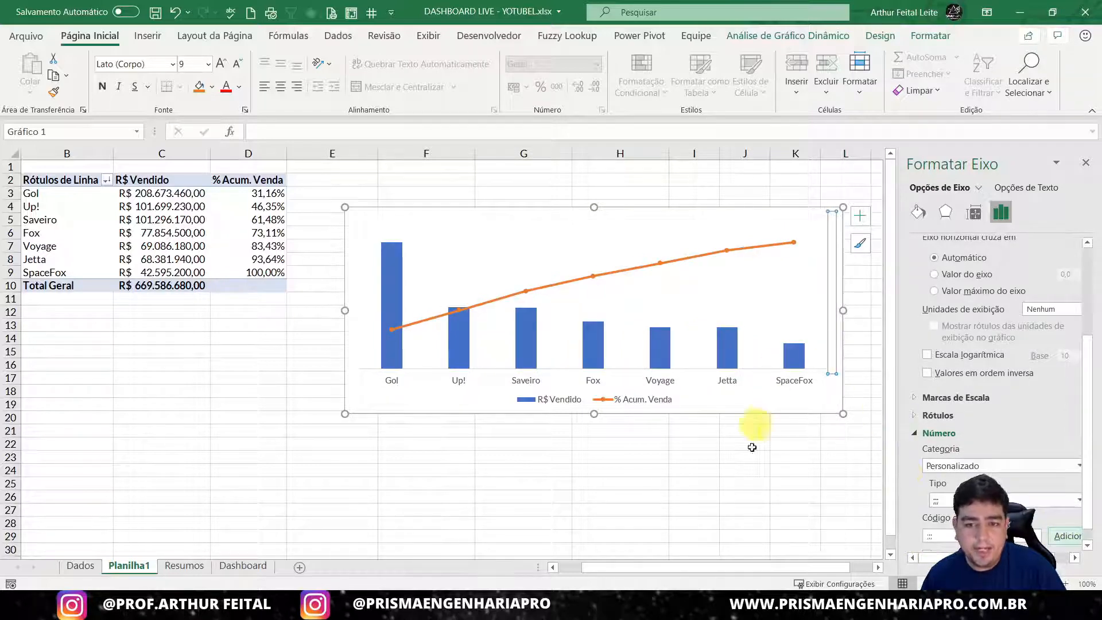
click(743, 468)
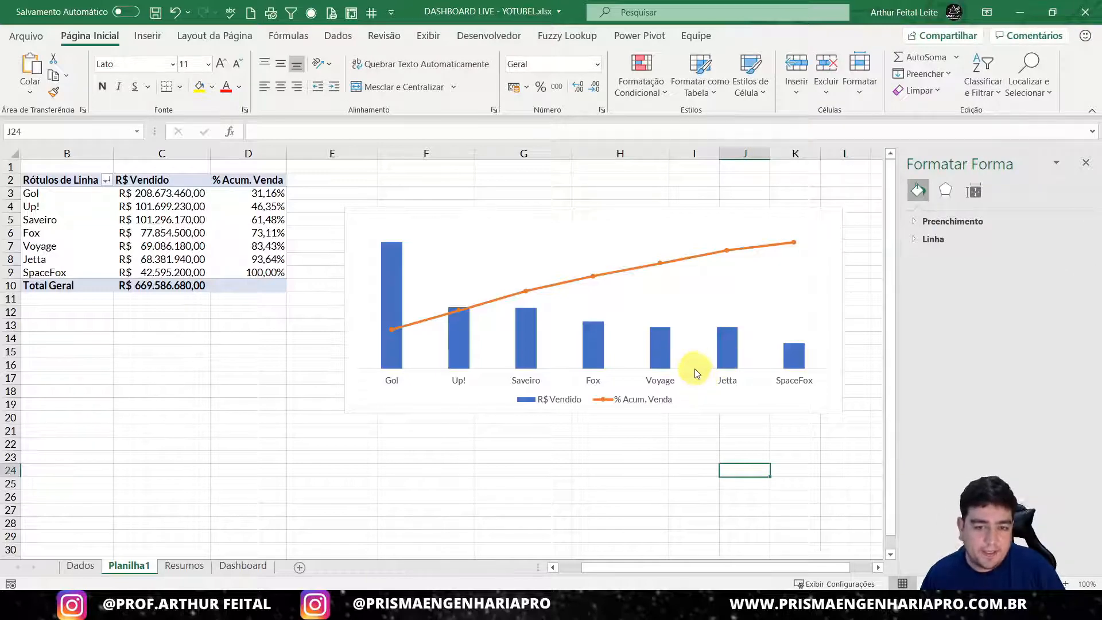
- Set the Largura do Espaçamento of the R$ Vendido columns to 0%
right_click(658, 346)
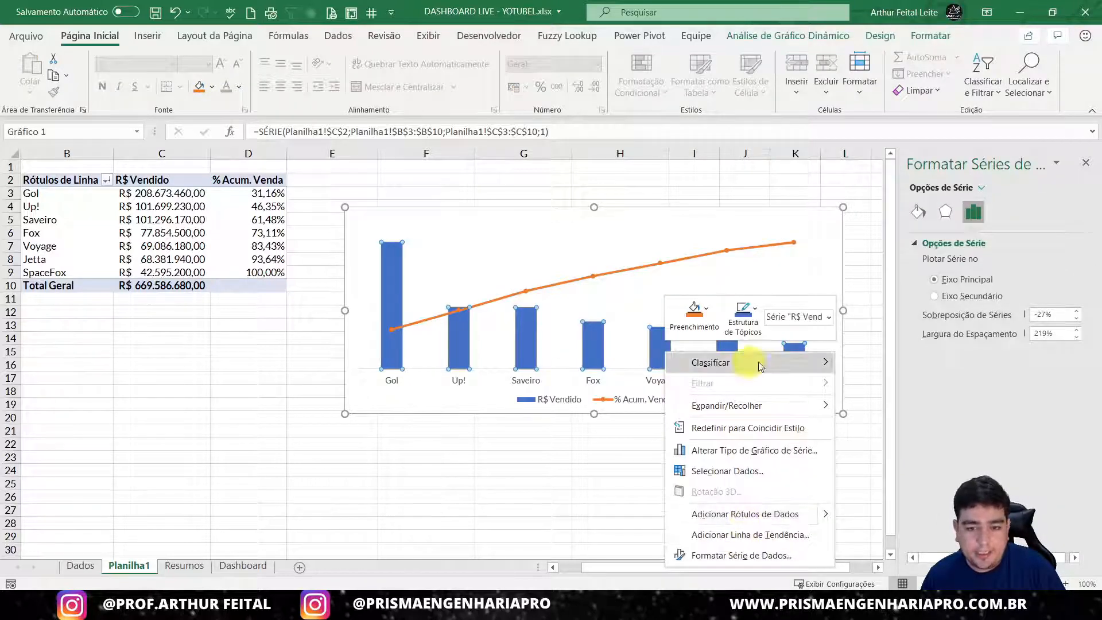
click(738, 555)
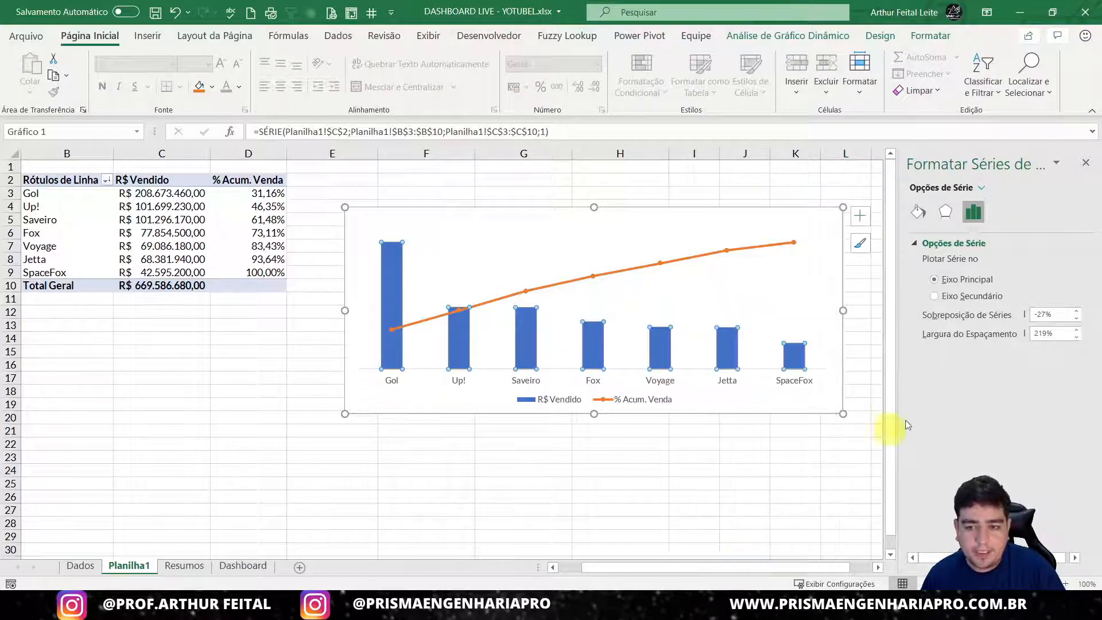
text(0)
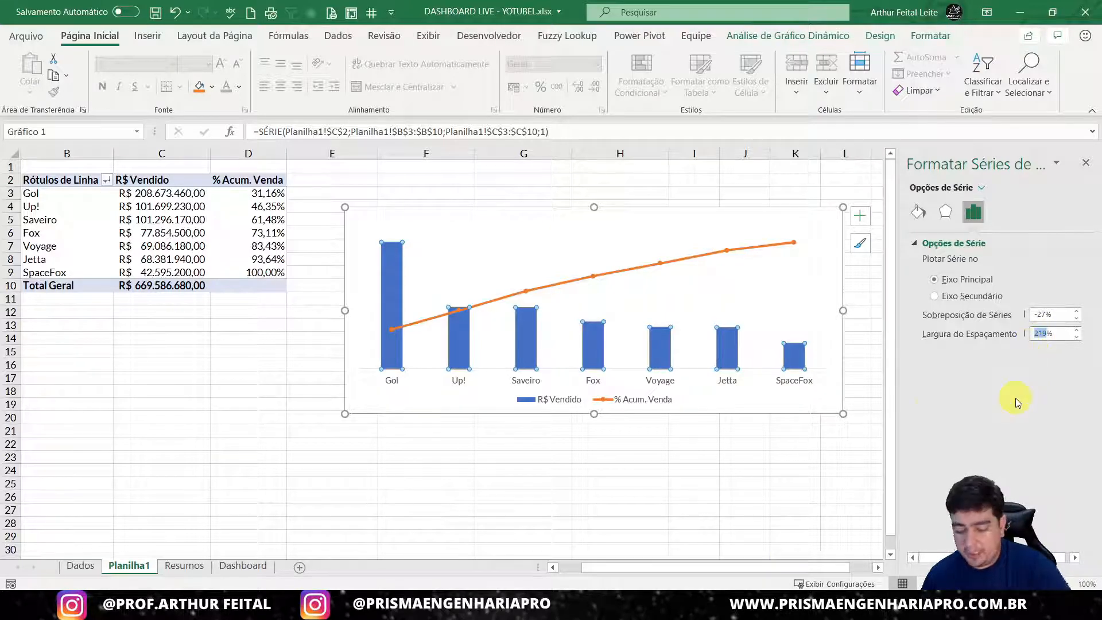
click(696, 458)
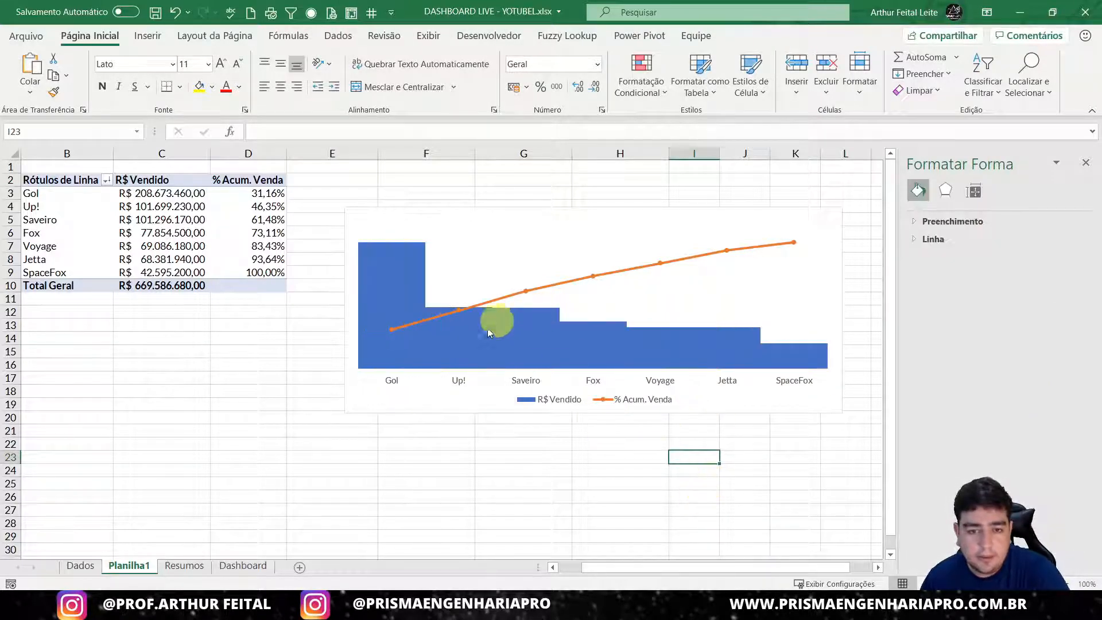
- Give the R$ Vendido columns a solid light blue fill from the recent colors
click(466, 334)
right_click(466, 335)
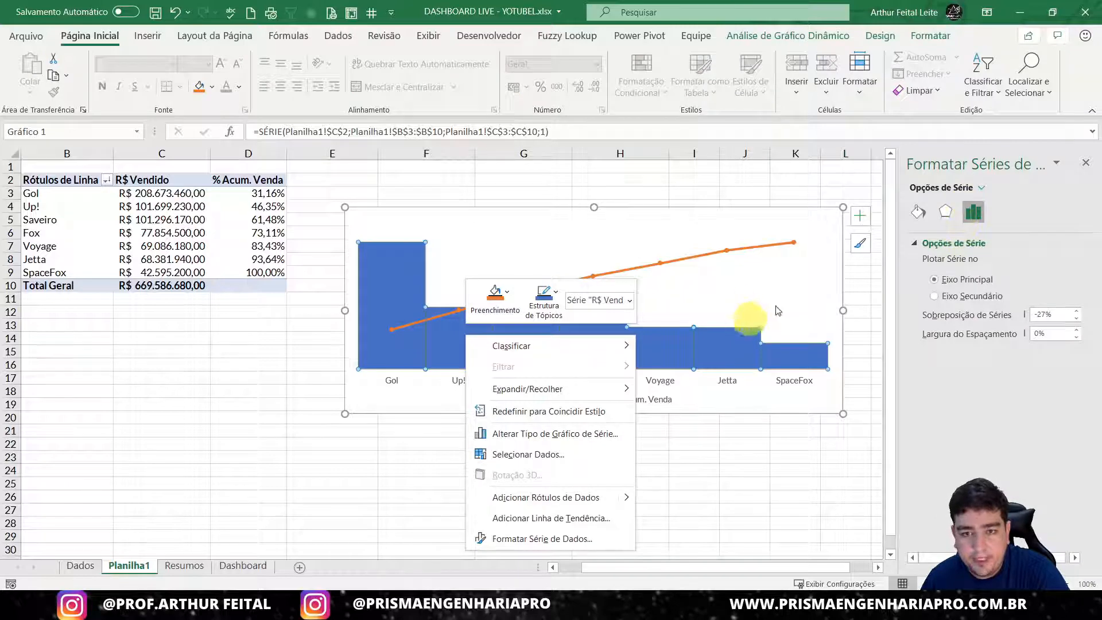
click(917, 212)
click(918, 213)
click(942, 243)
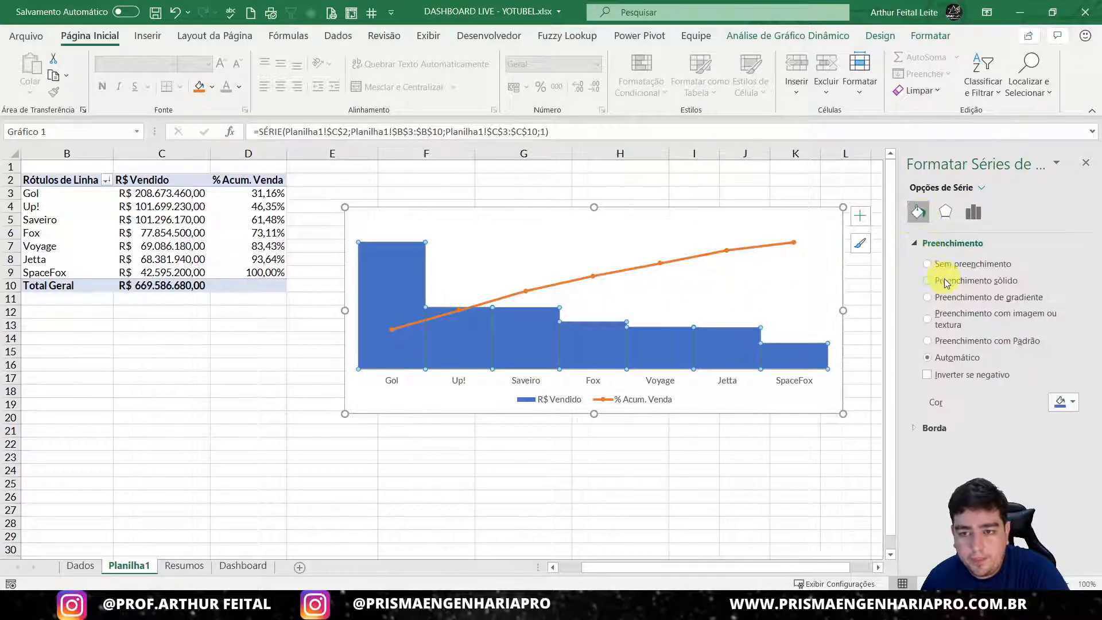
click(1072, 402)
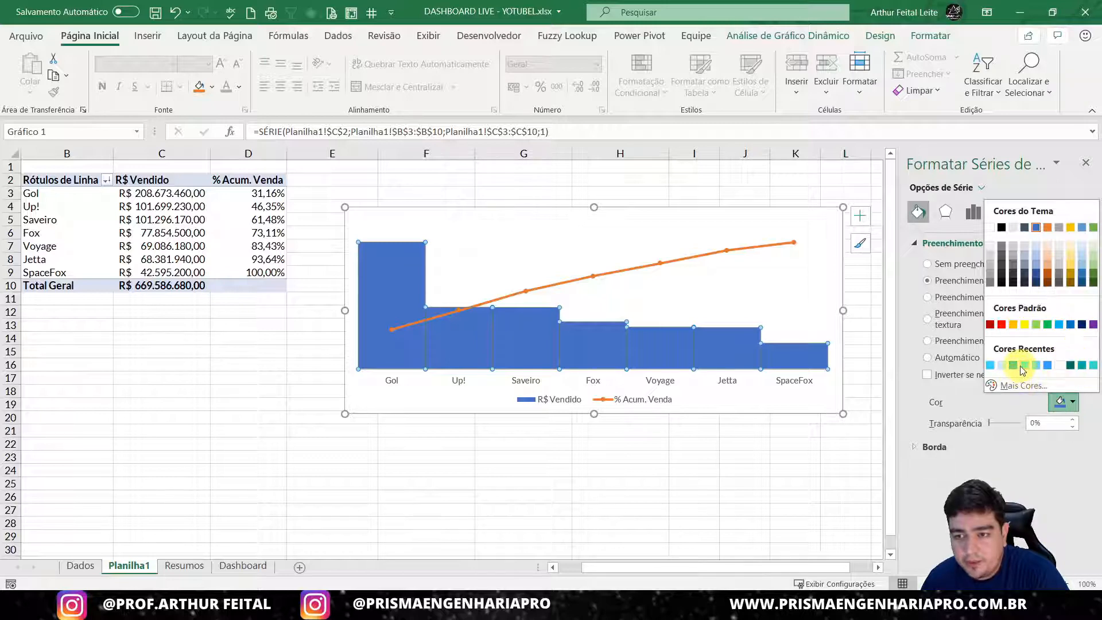
click(990, 365)
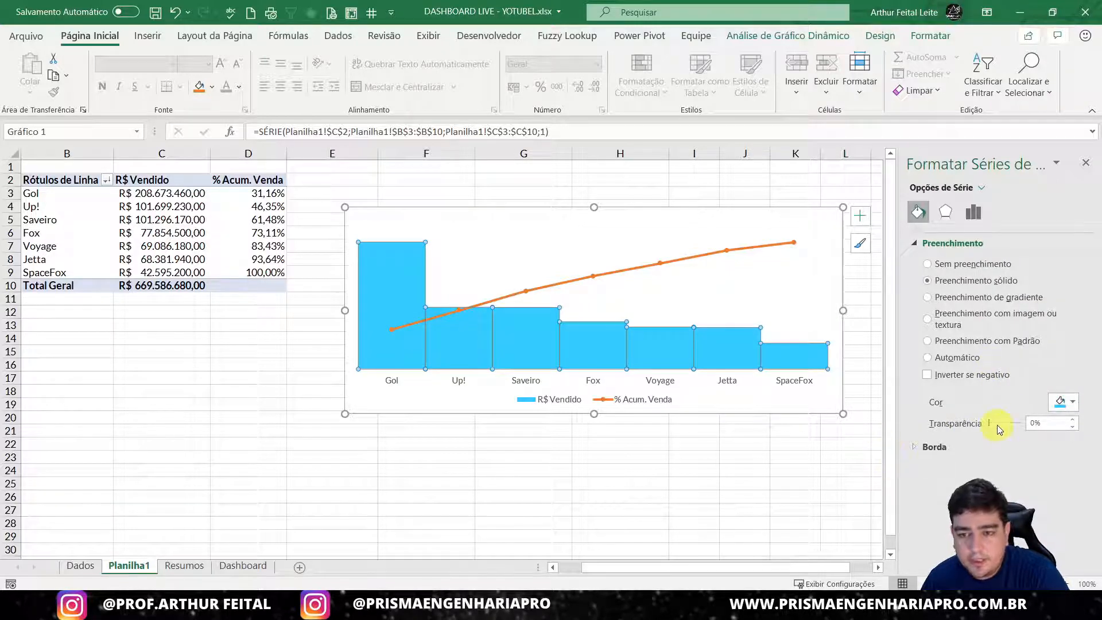
- Give the R$ Vendido columns a solid dark blue border
click(924, 447)
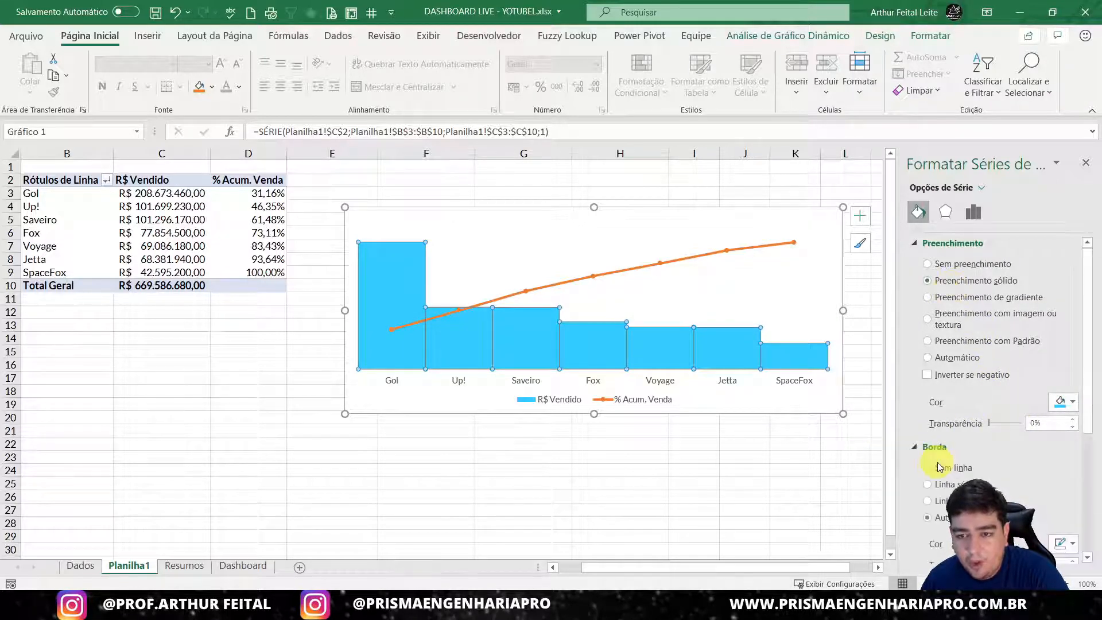
click(1061, 544)
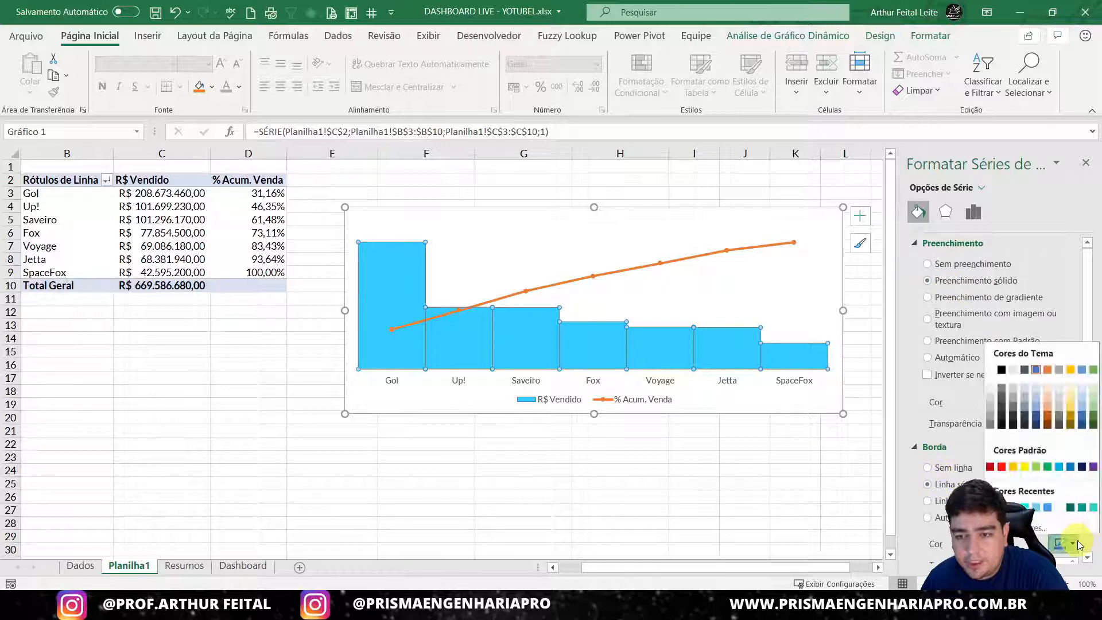
click(1082, 472)
click(686, 456)
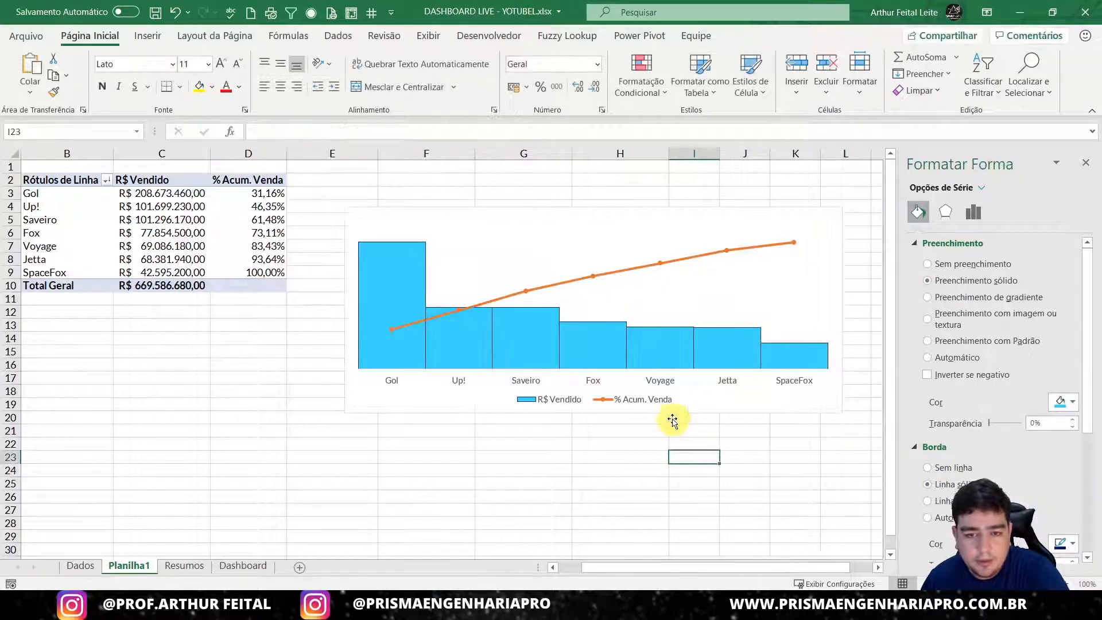
- Format the chart legend's text as bold dark blue
click(643, 403)
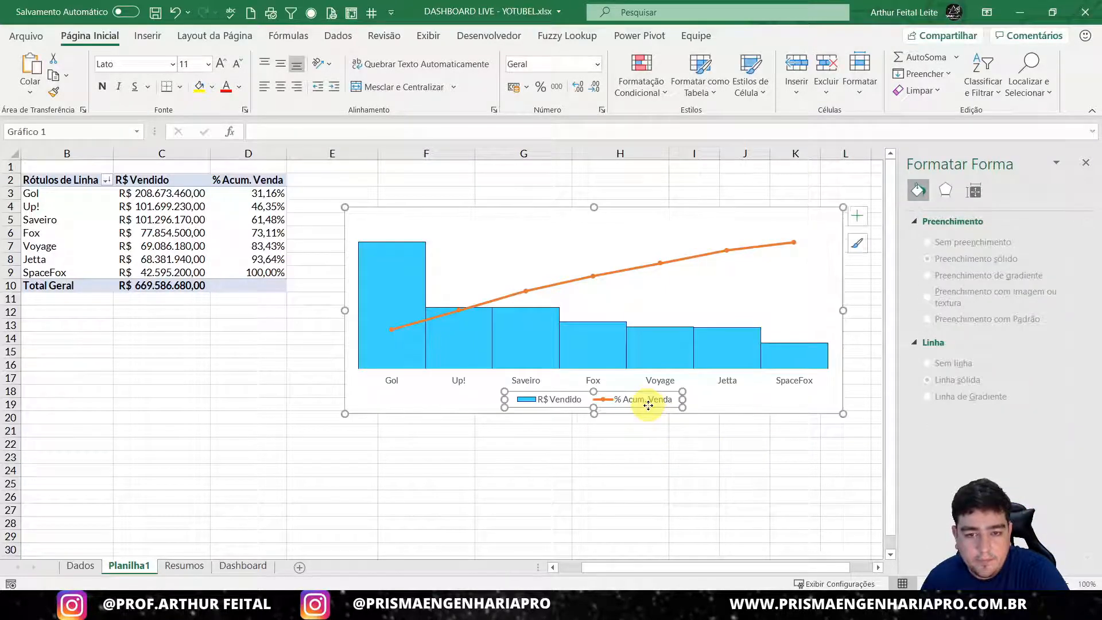
click(239, 87)
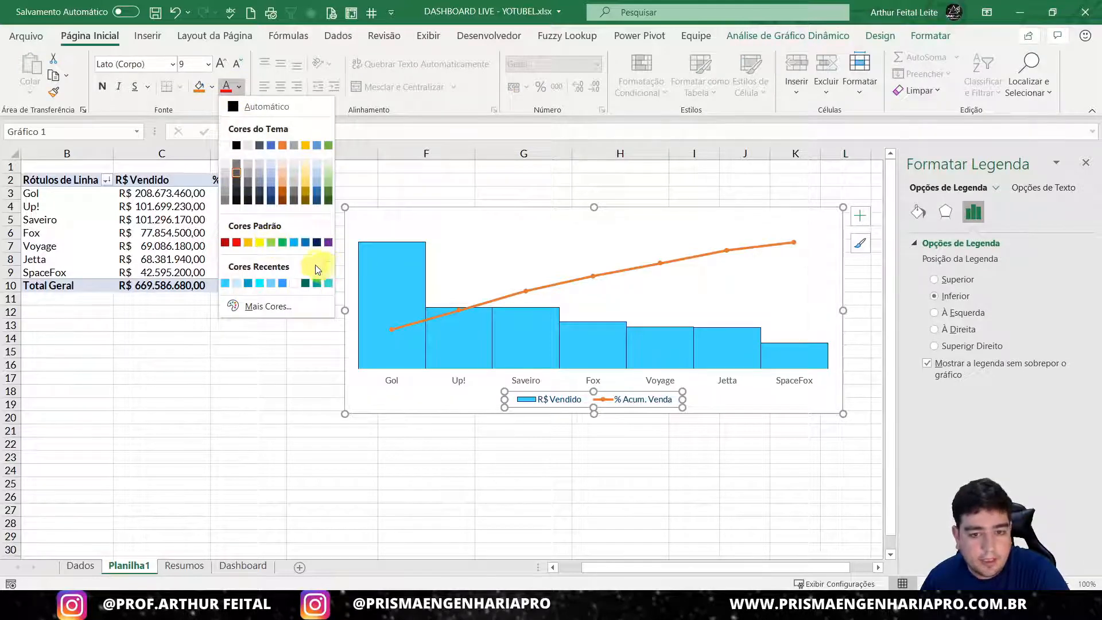
click(317, 242)
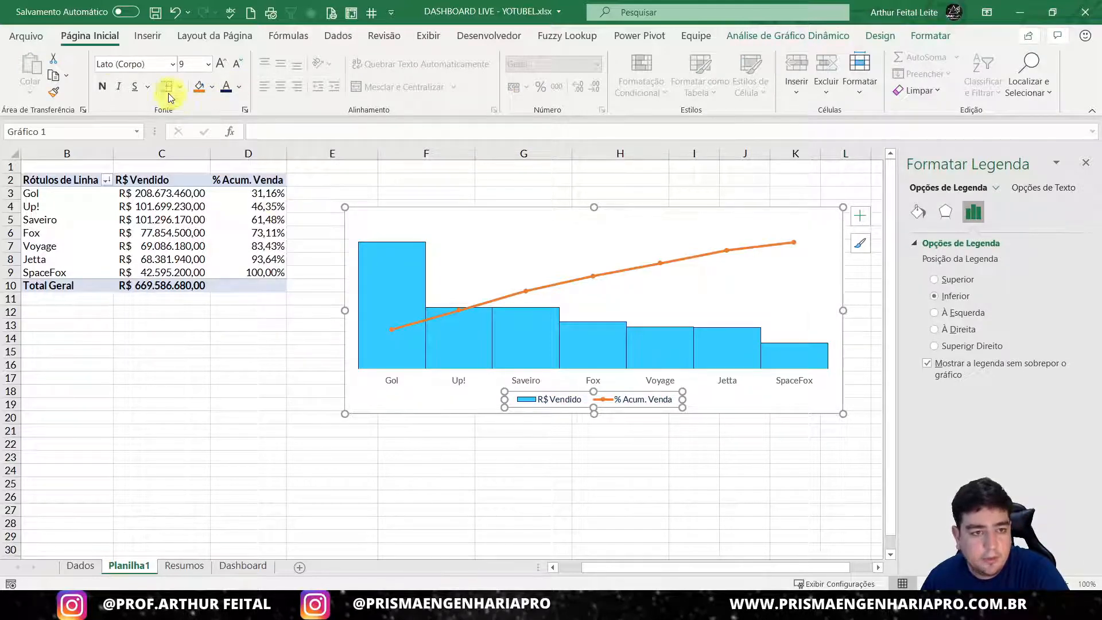
- Format the % Acum. Venda line as a solid dark blue line
click(600, 273)
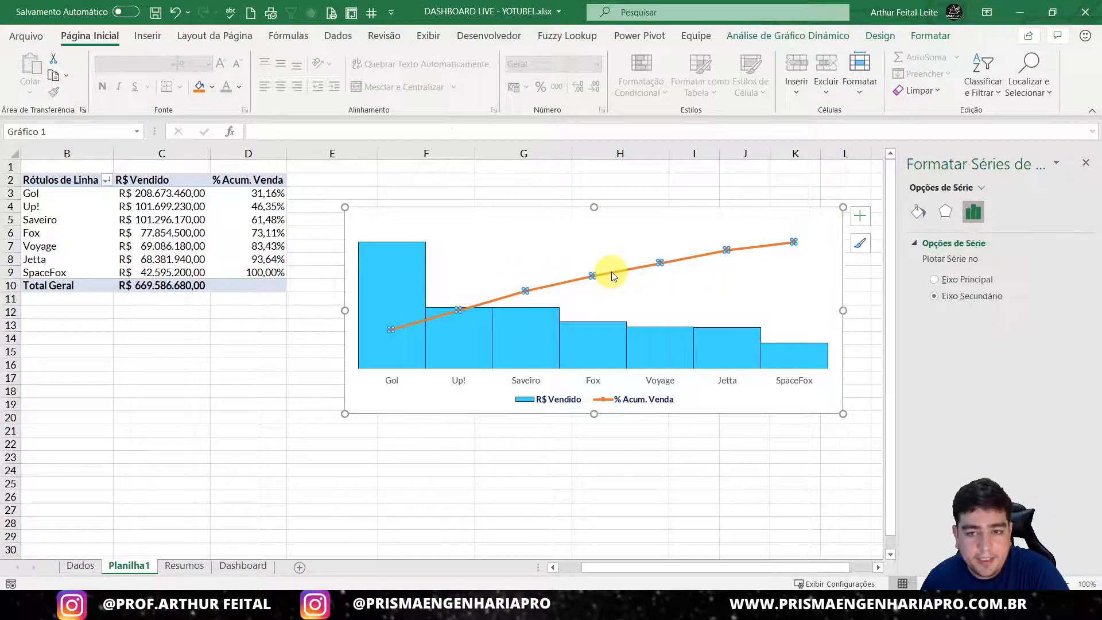
click(920, 216)
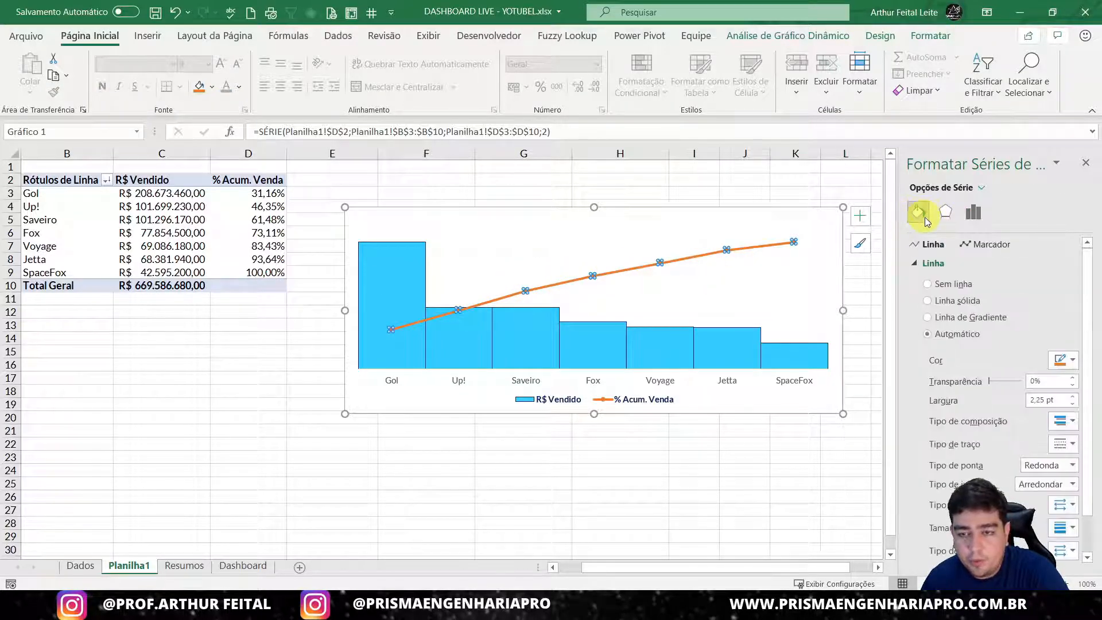
click(942, 302)
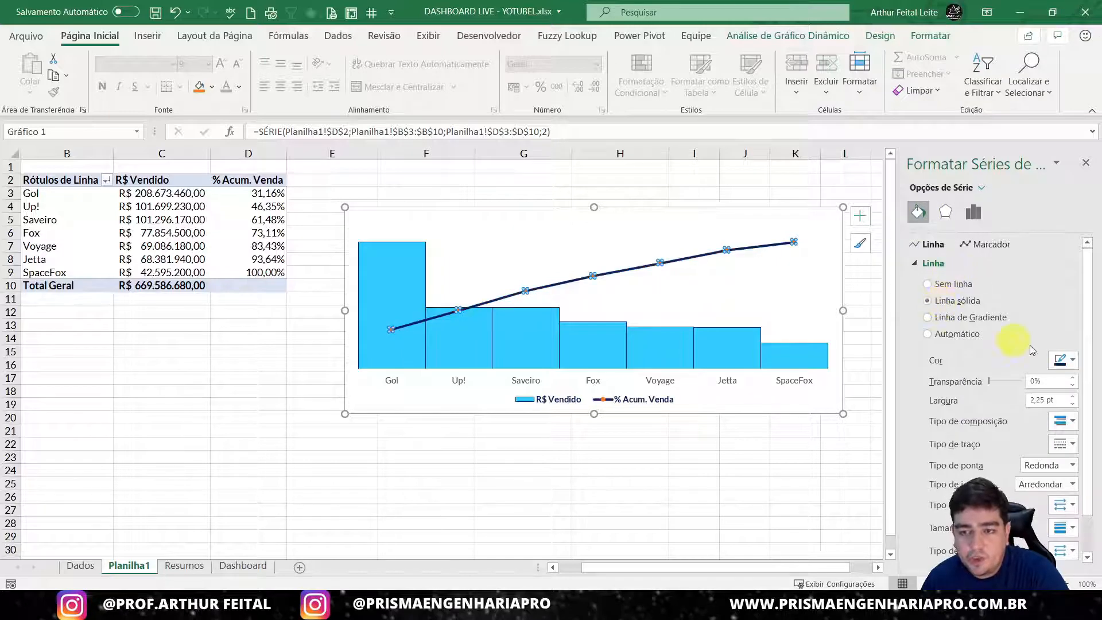
click(1068, 360)
click(1083, 496)
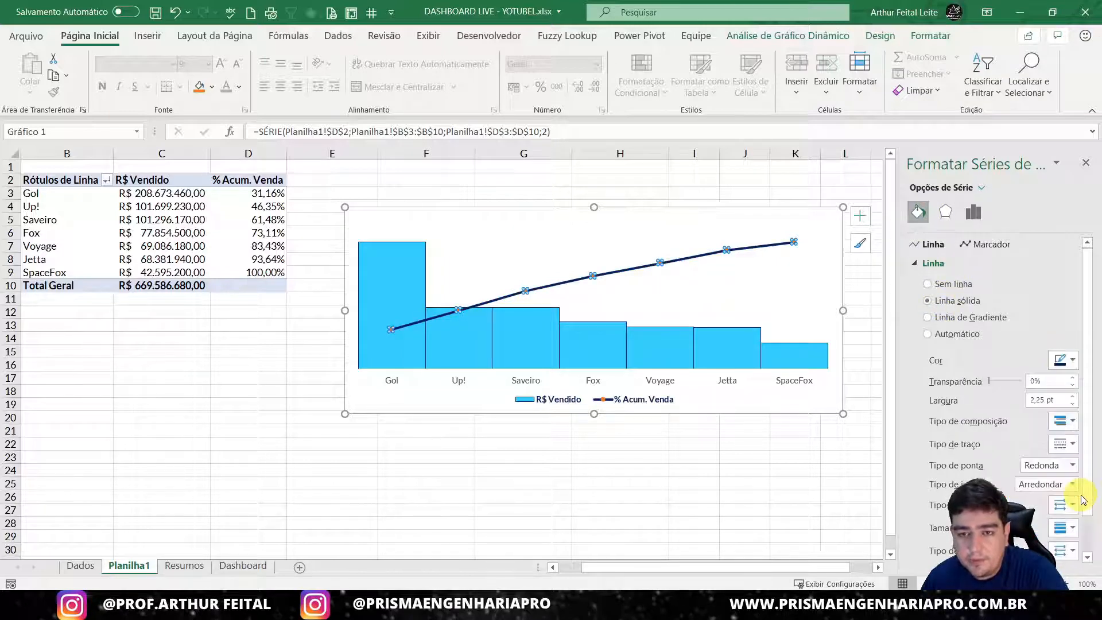
- Set the % Acum. Venda line to use built-in round markers of size 7
click(914, 267)
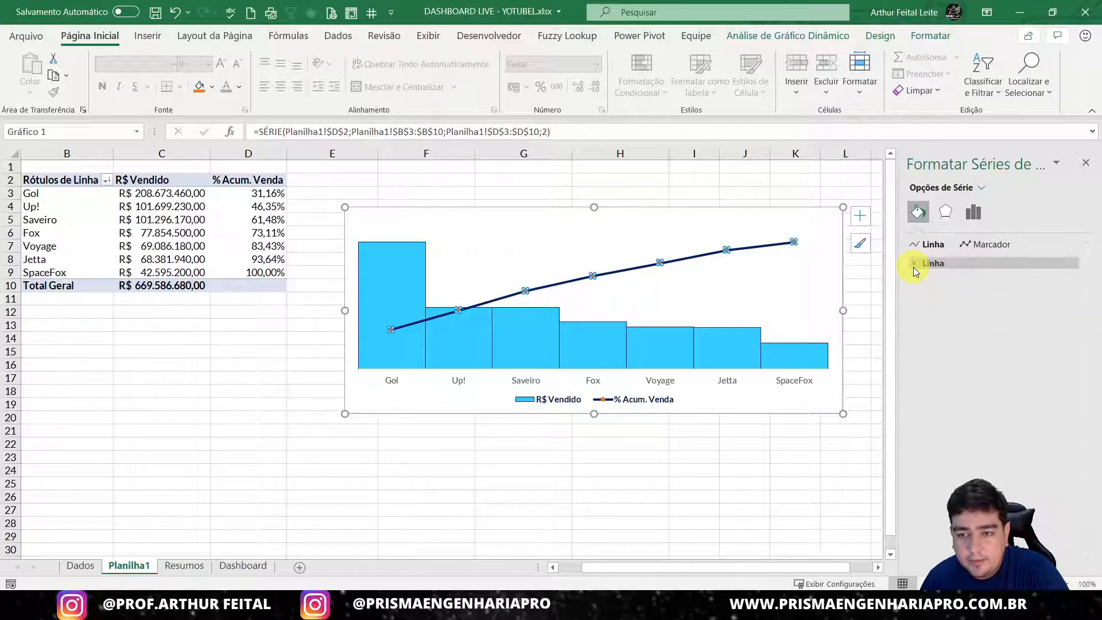
click(975, 246)
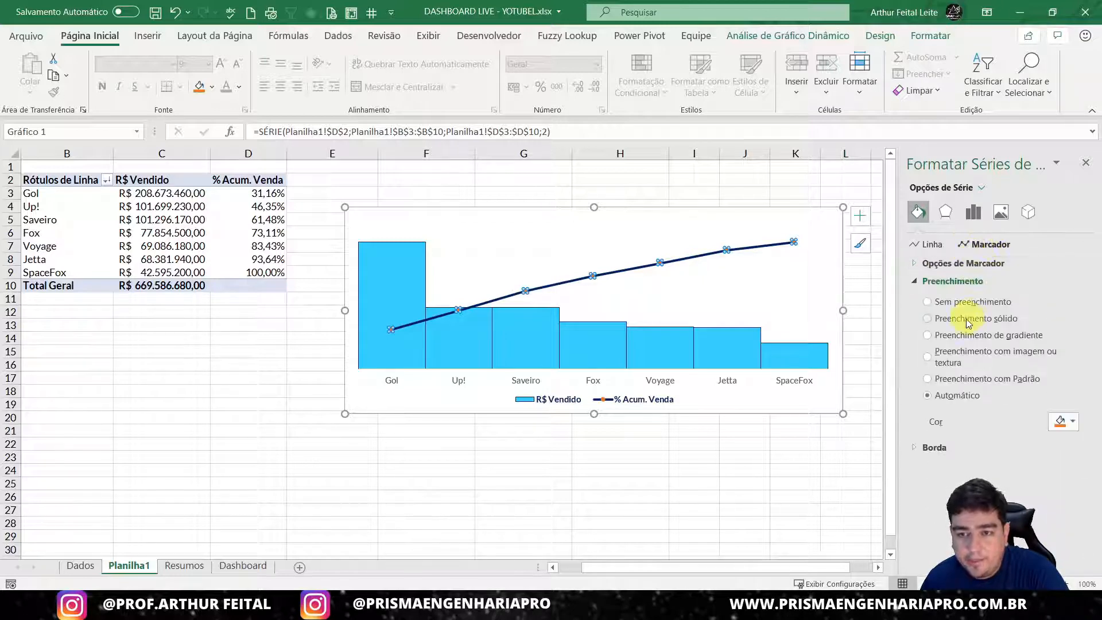
click(953, 263)
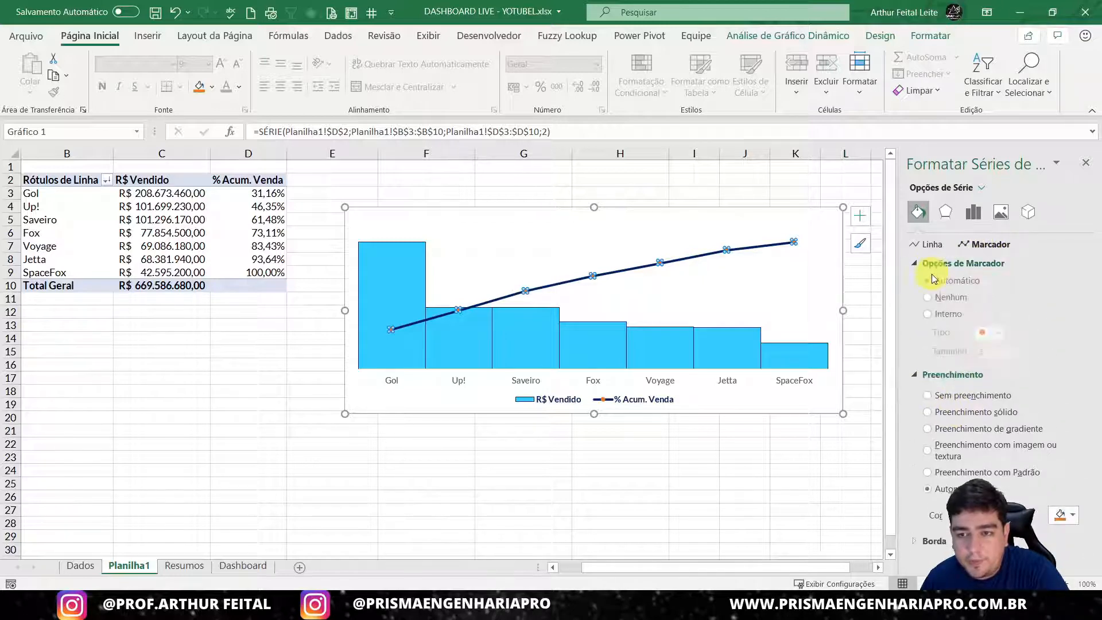
click(930, 316)
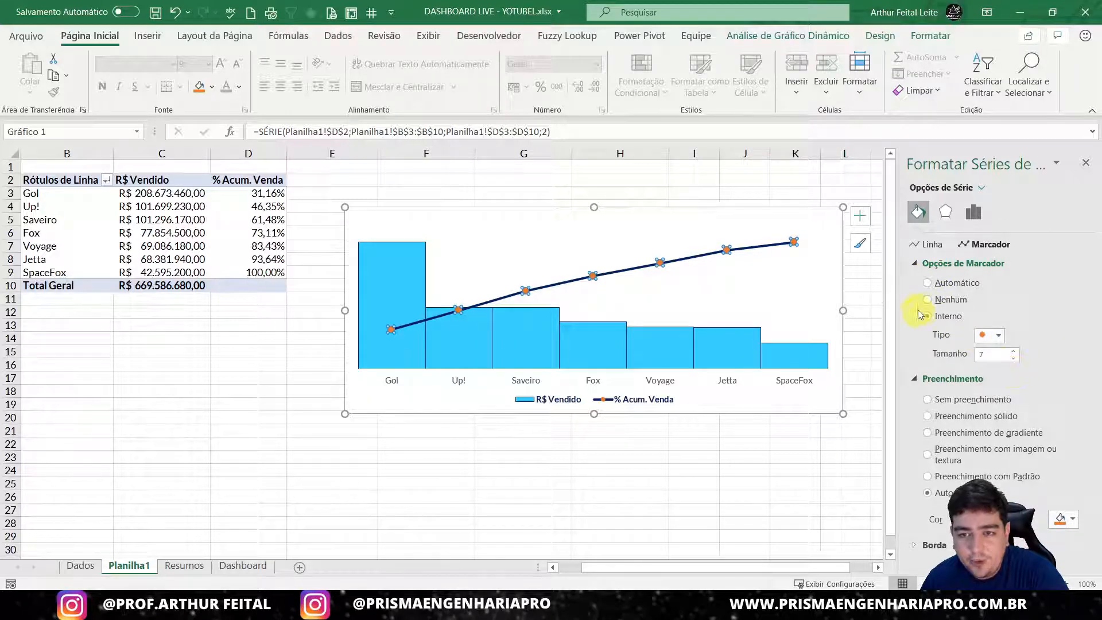
- Give the % Acum. Venda line's markers a solid white fill
click(941, 263)
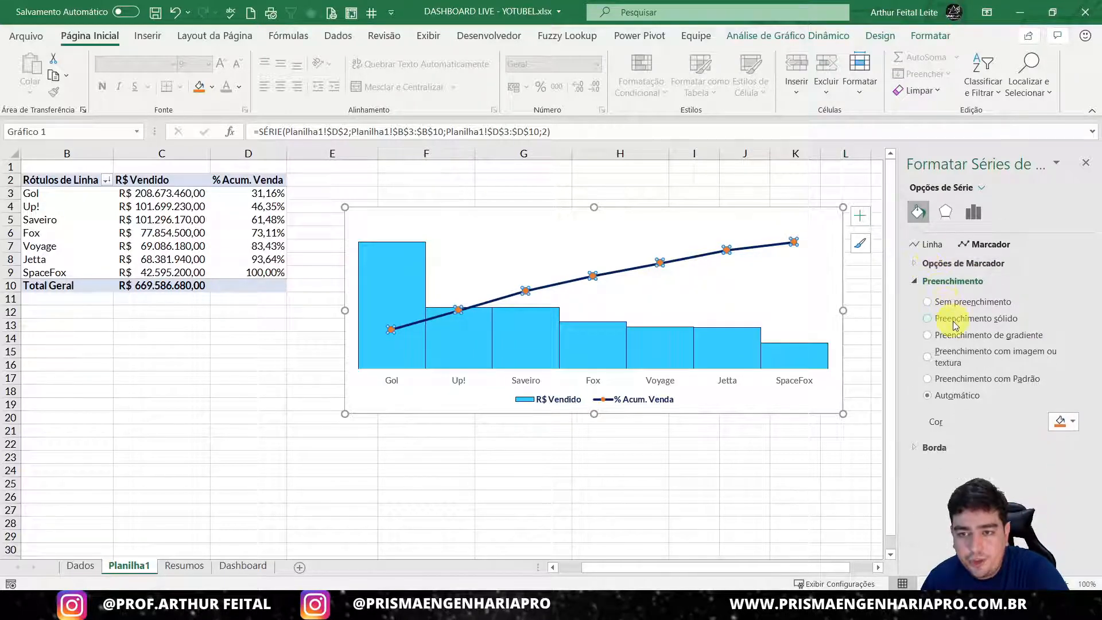
click(954, 321)
click(1067, 421)
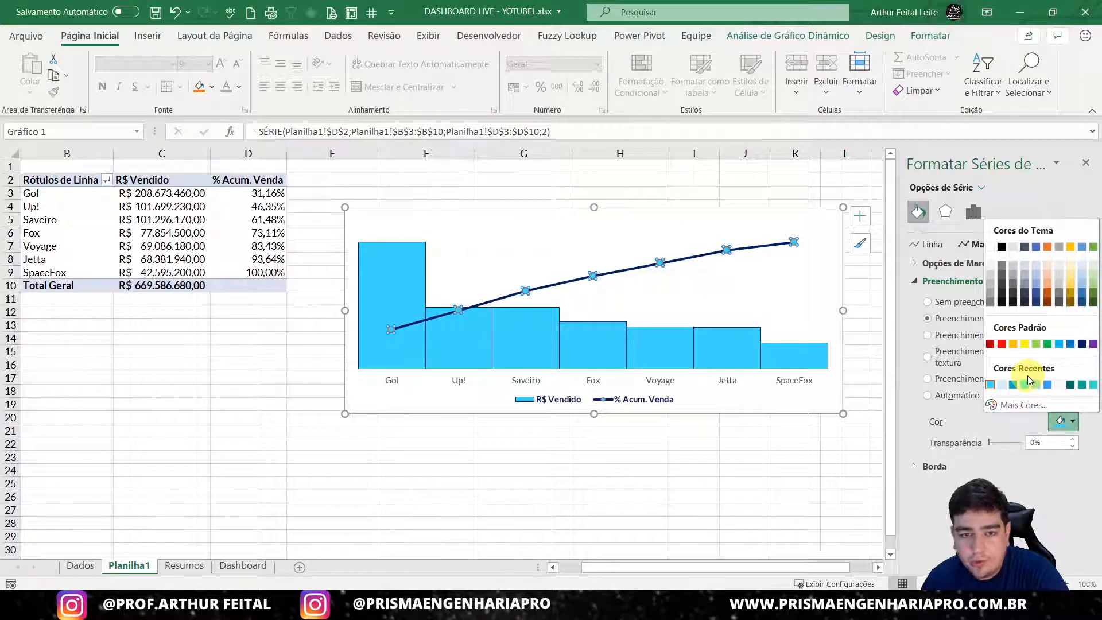
click(991, 250)
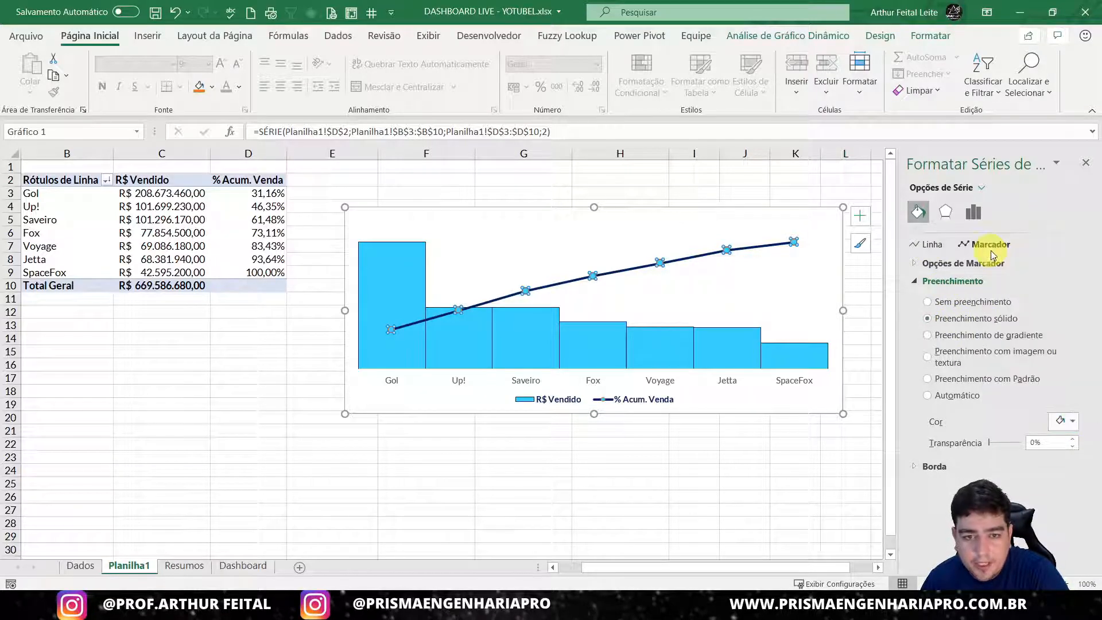
- Give the line's markers a solid dark blue border 1,5 pt wide
click(924, 281)
click(920, 304)
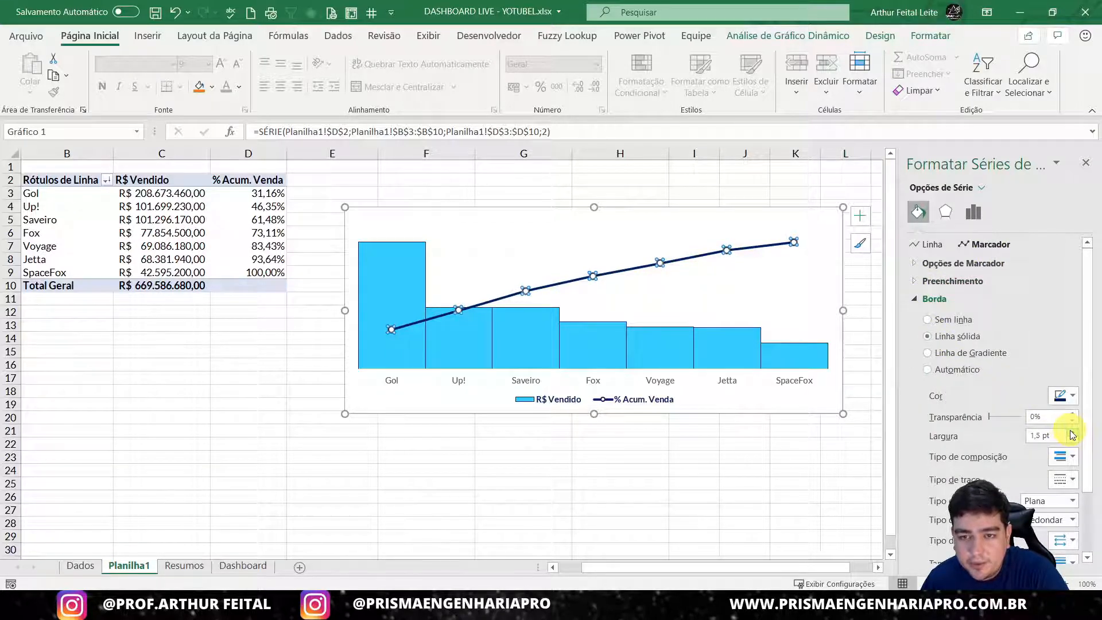
click(631, 470)
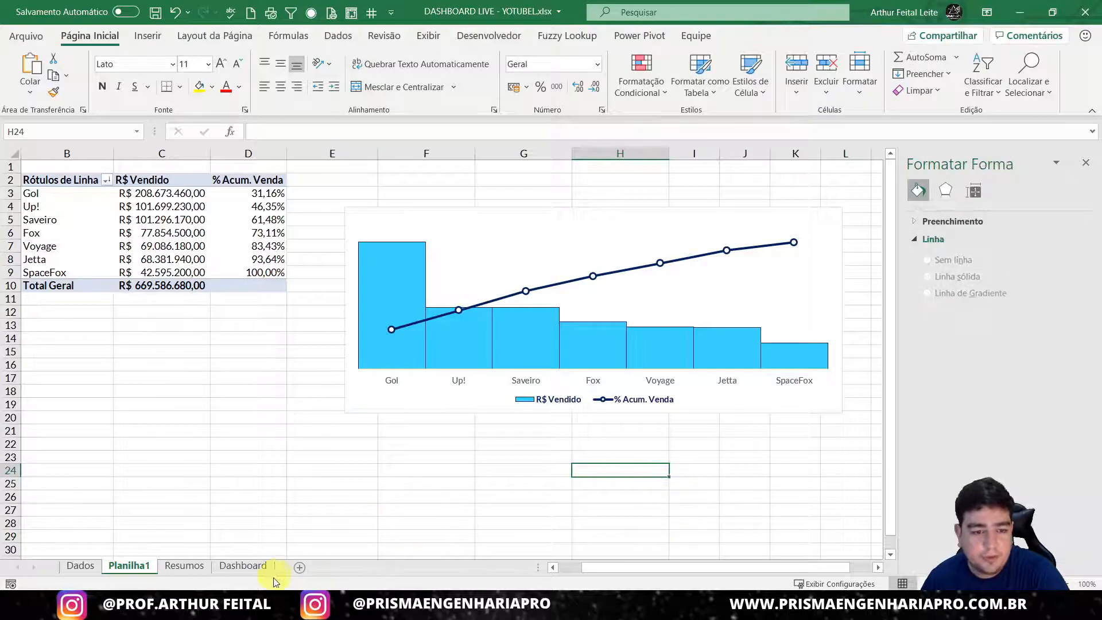
- Examine the finished Pareto chart on the Dashboard sheet and its source table on Resumos, and return to Planilha1
click(252, 569)
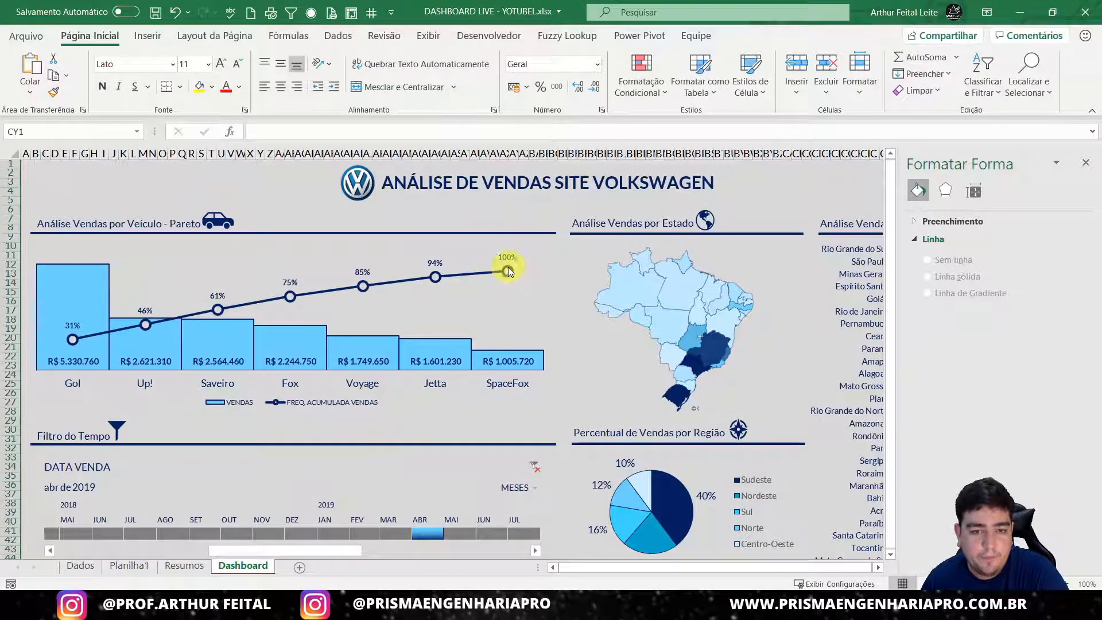
click(184, 566)
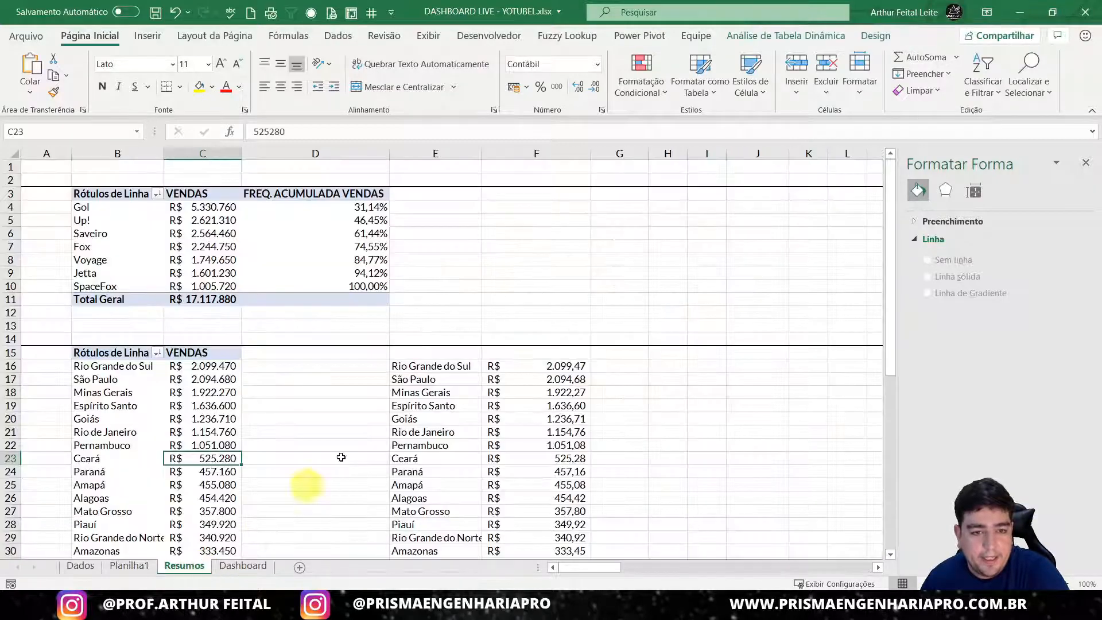
click(242, 566)
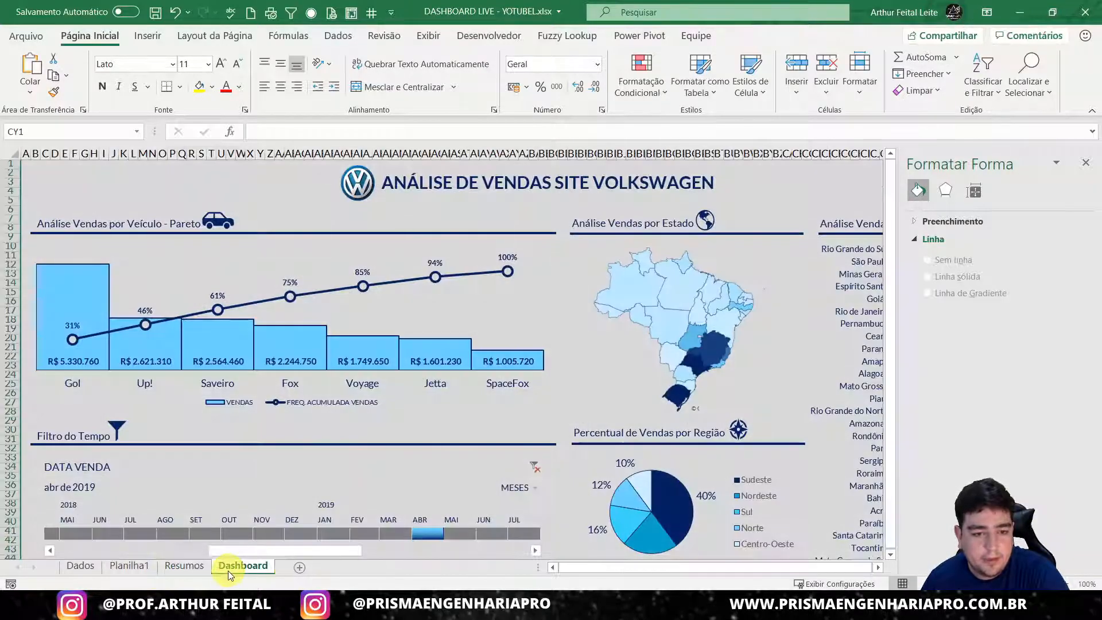
click(195, 567)
click(230, 566)
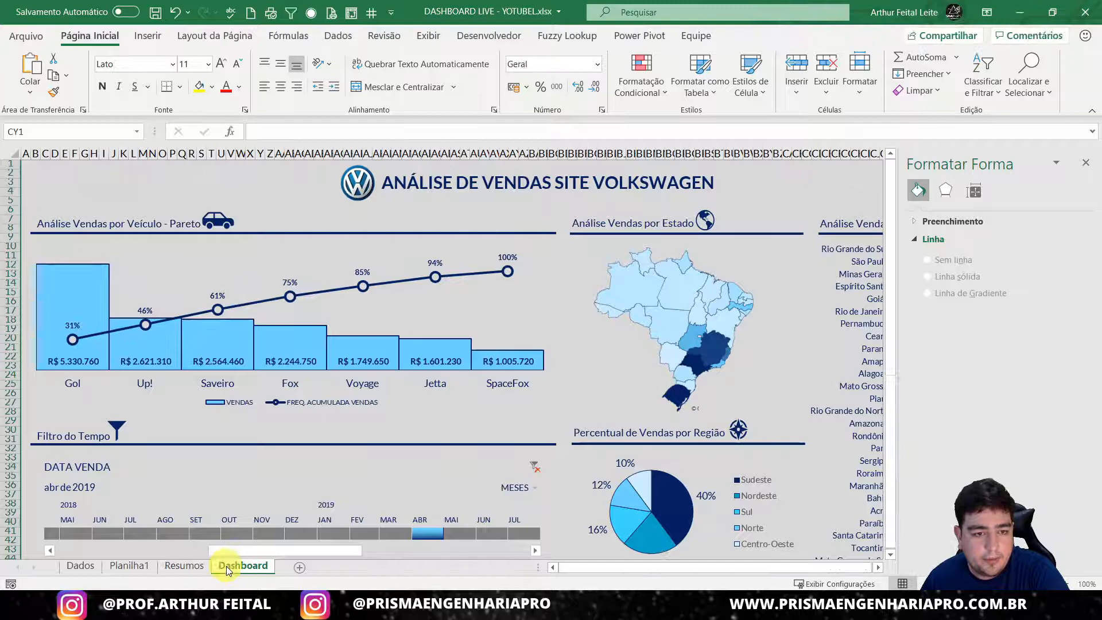
click(185, 565)
click(129, 566)
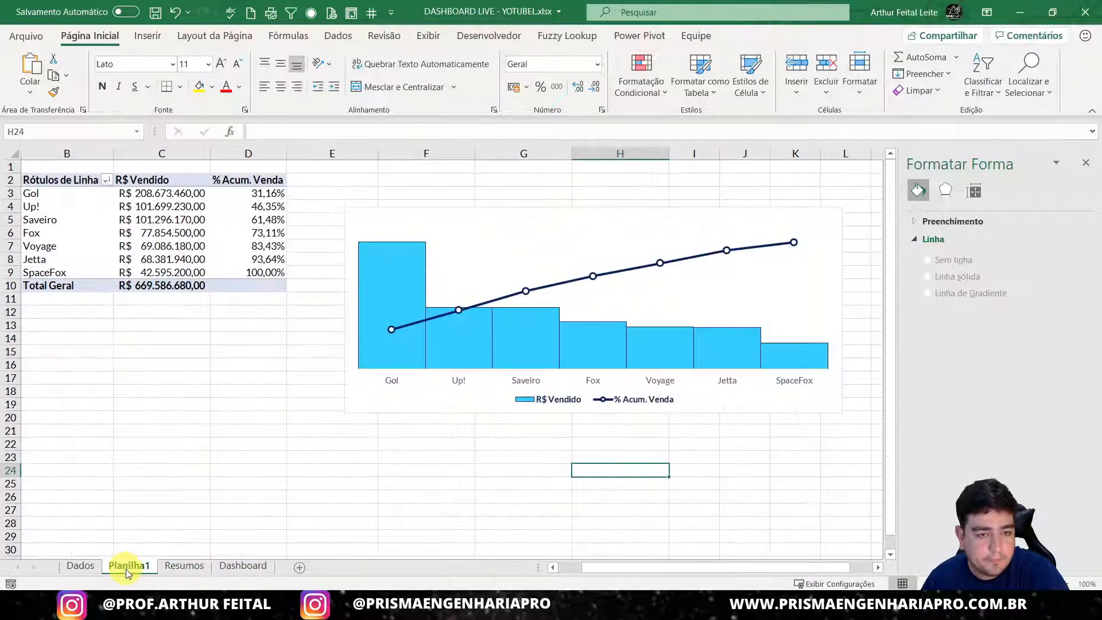
- Format the chart's vehicle names on the horizontal axis as bold dark blue text at size 10,5
click(390, 382)
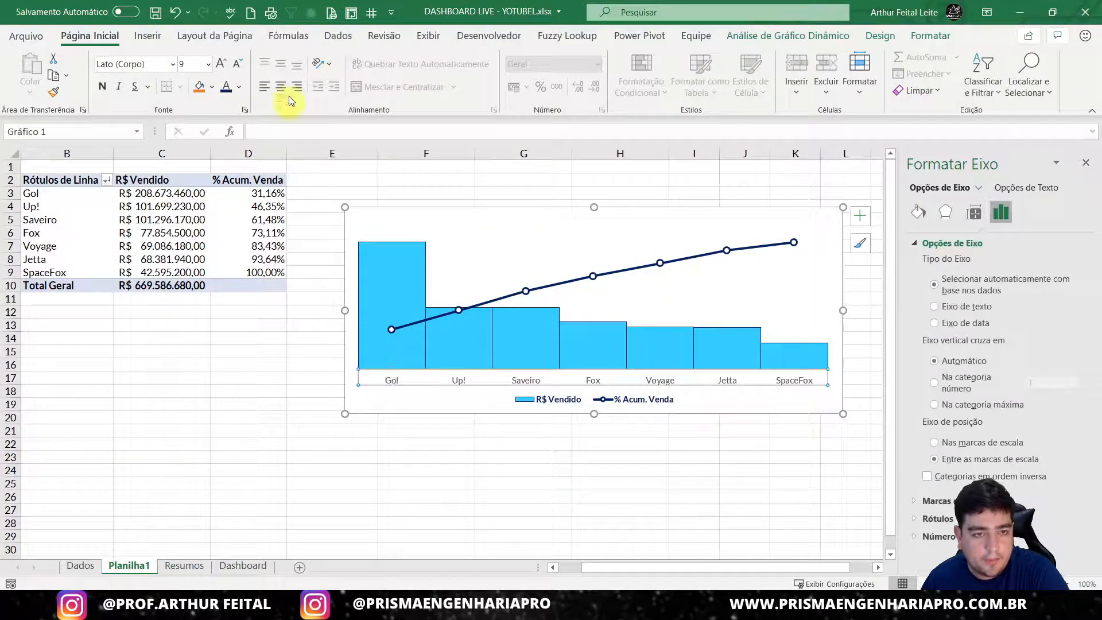
click(225, 64)
click(222, 66)
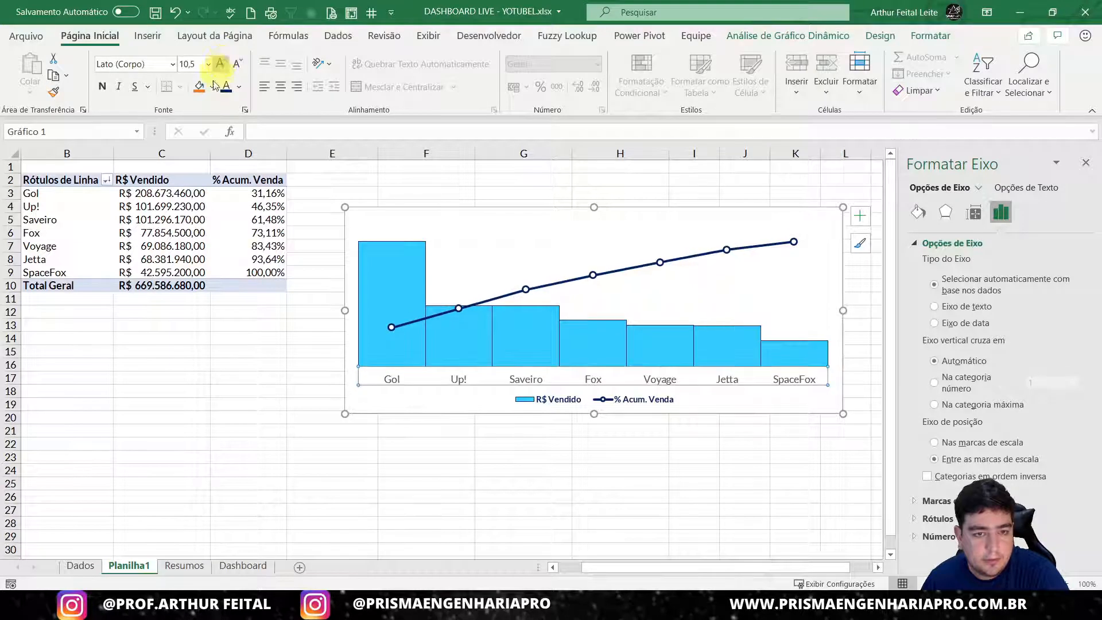
click(226, 86)
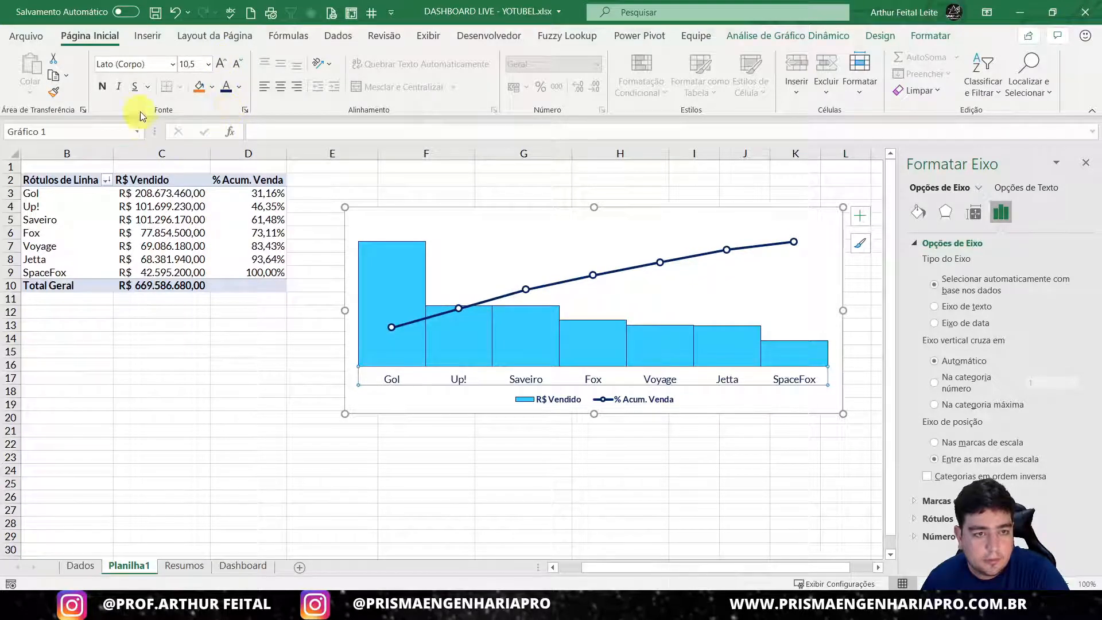
click(102, 88)
click(729, 468)
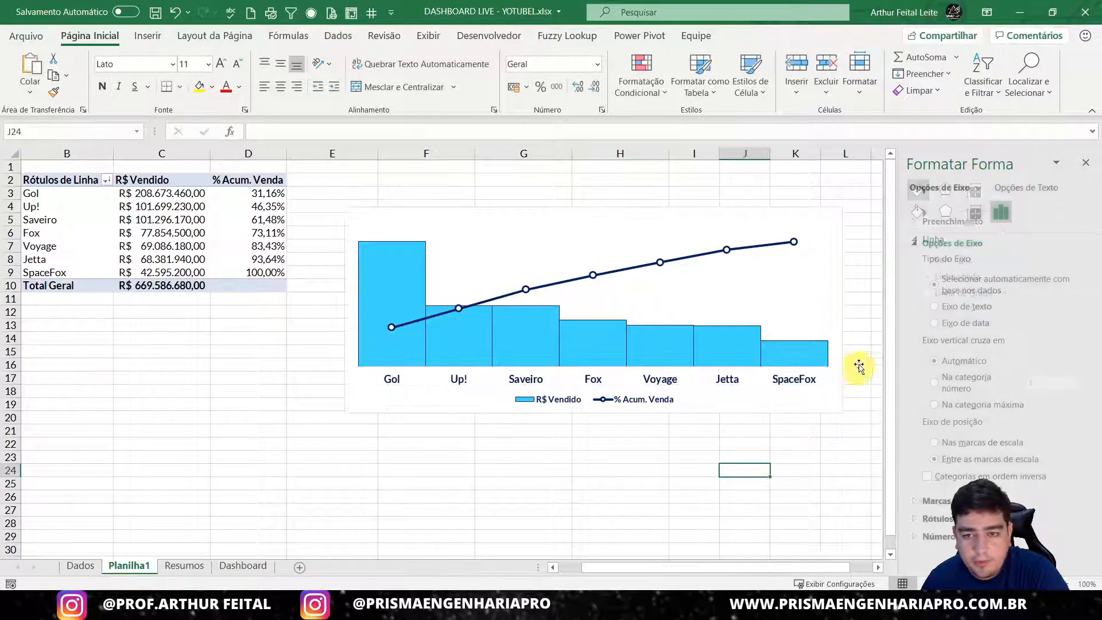
- Widen the Pareto chart slightly and add data labels to the % Acum. Venda line
click(838, 297)
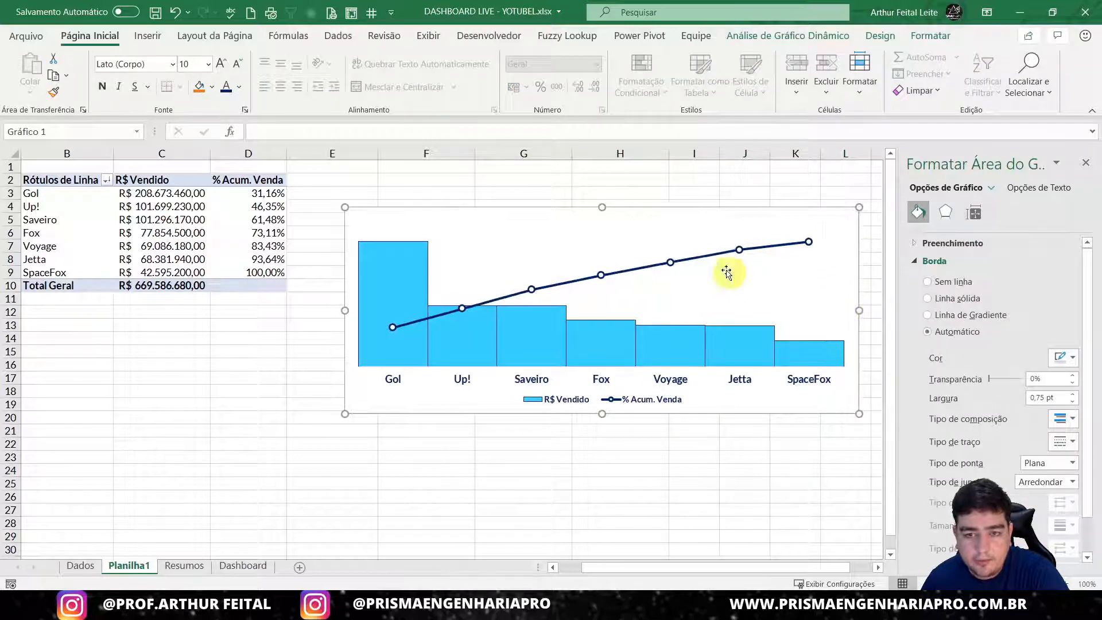
click(692, 263)
right_click(677, 262)
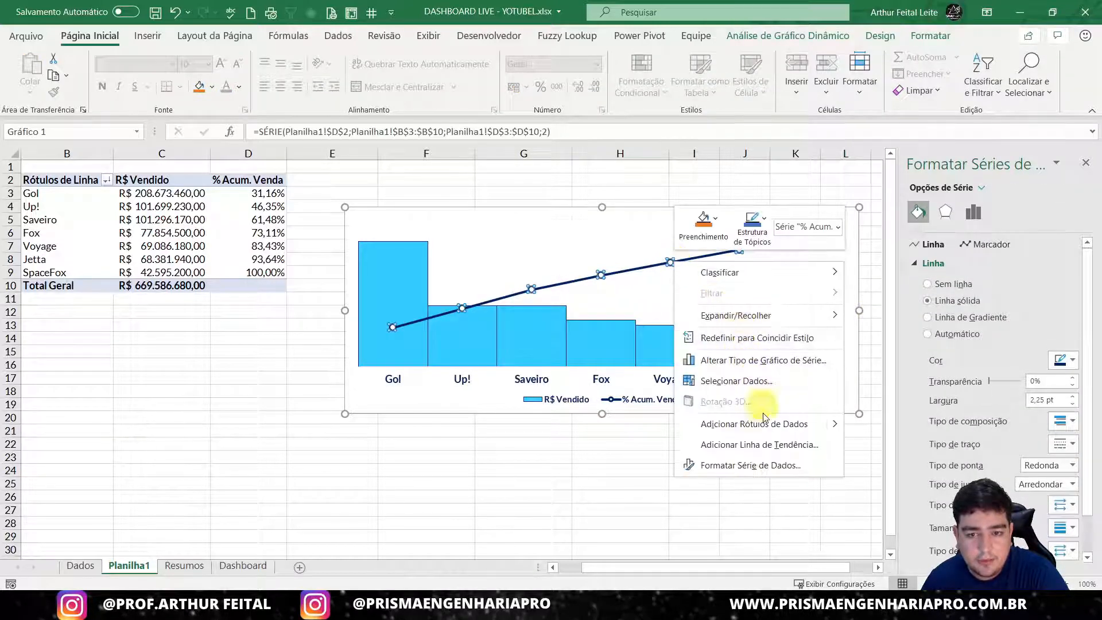
click(757, 424)
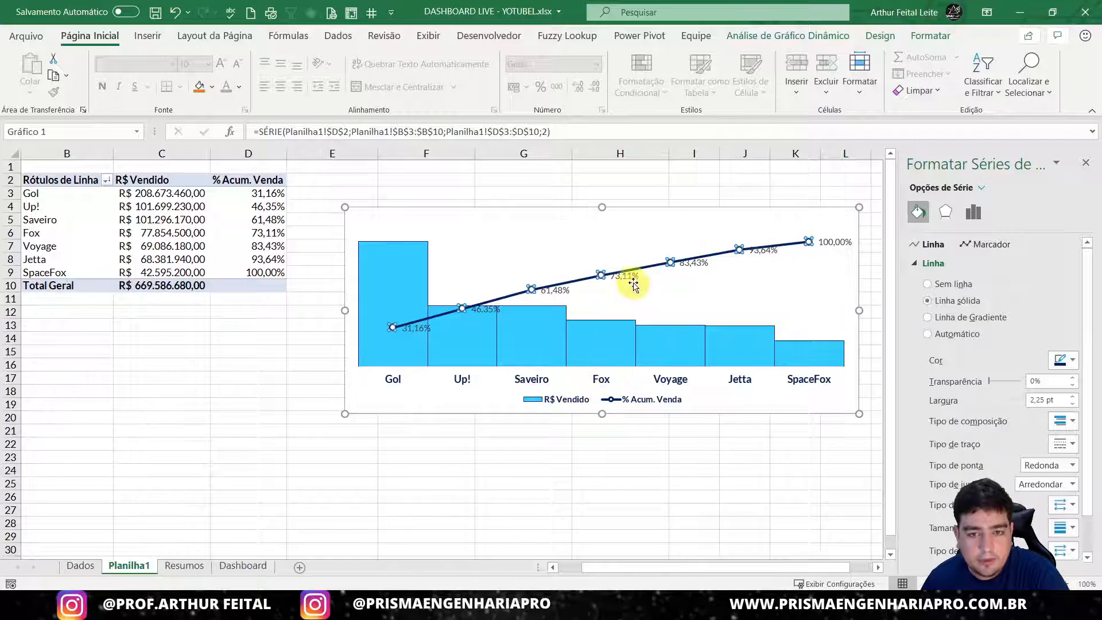
- Position the % Acum. Venda data labels above the line's points and make their text bold dark blue
click(630, 278)
right_click(630, 278)
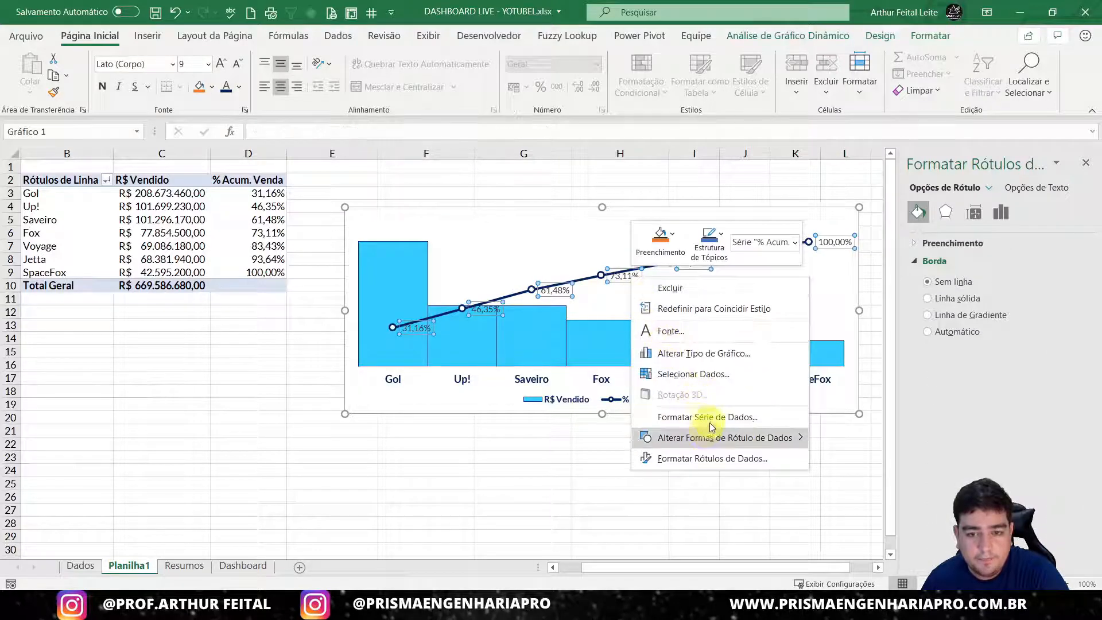
click(993, 223)
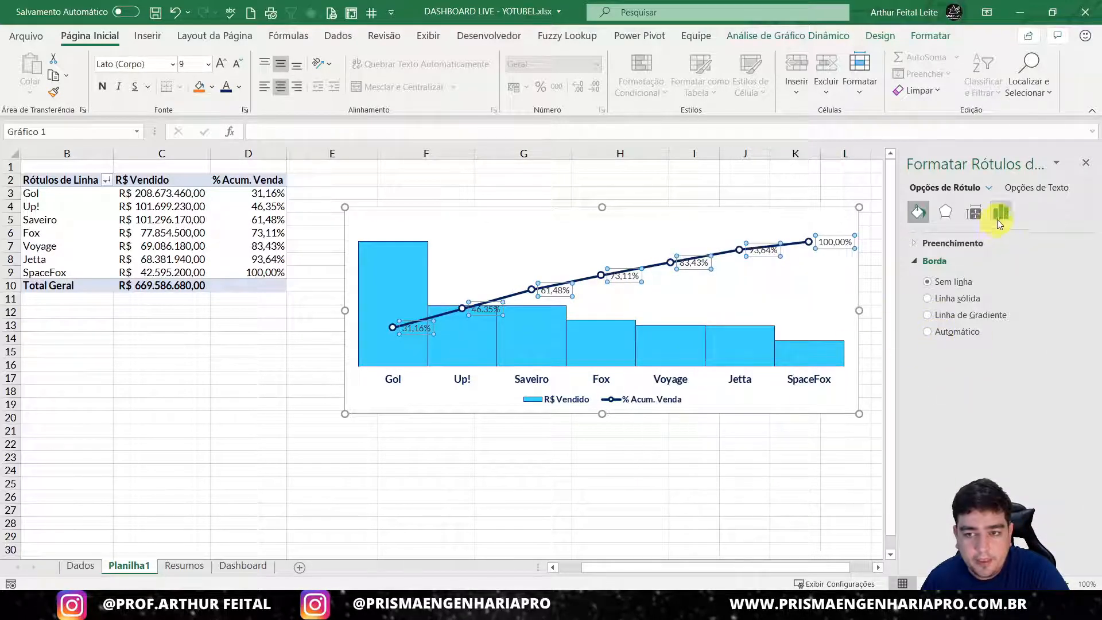
click(995, 220)
click(926, 243)
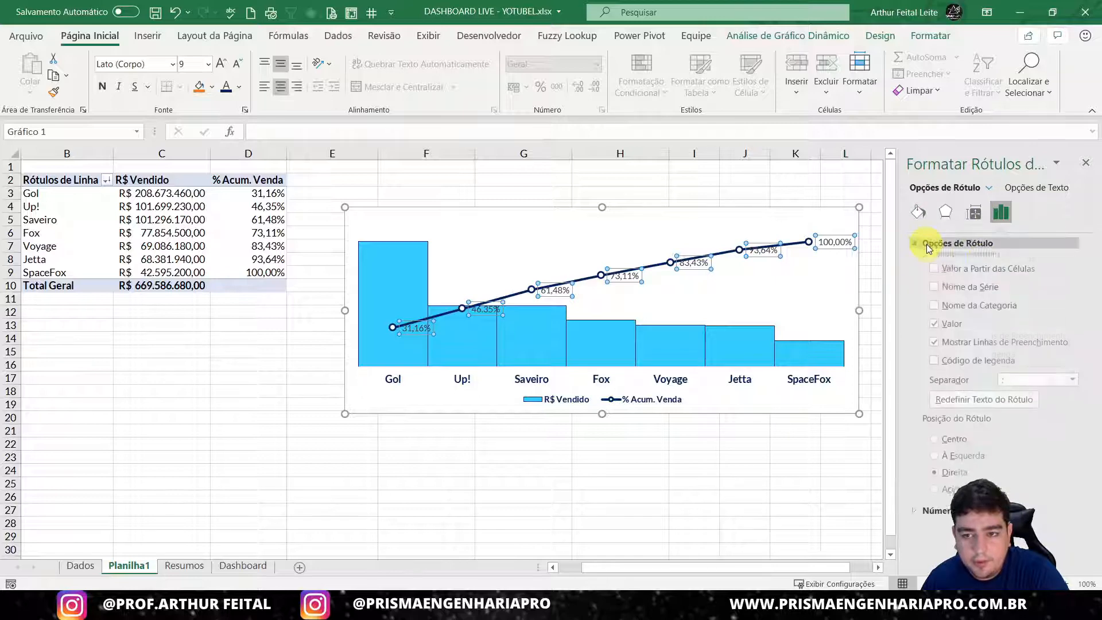
click(937, 497)
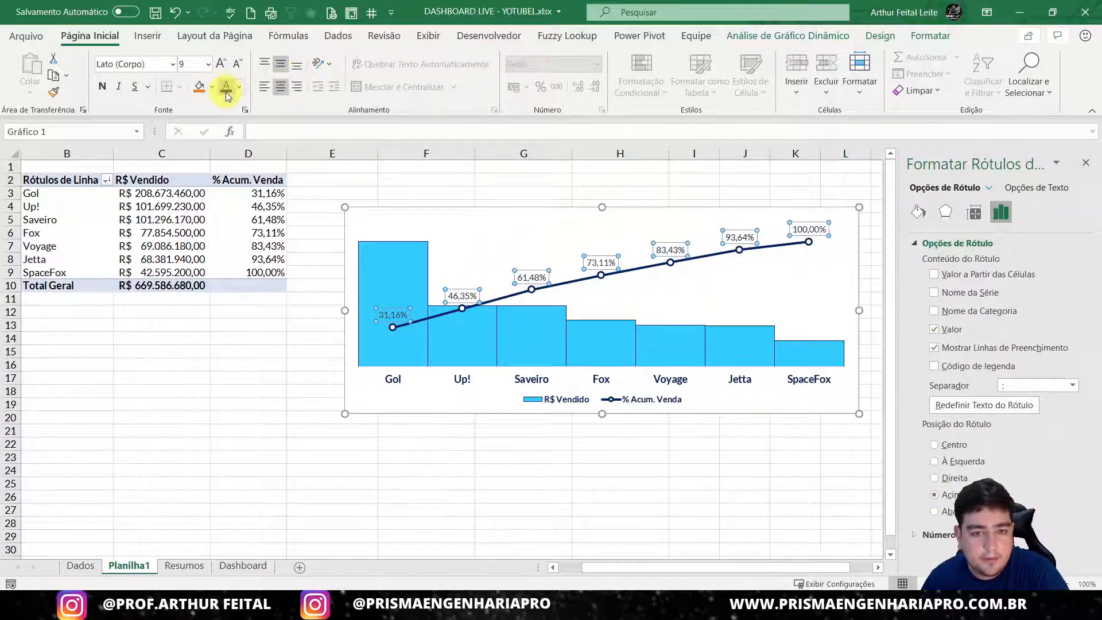
click(103, 86)
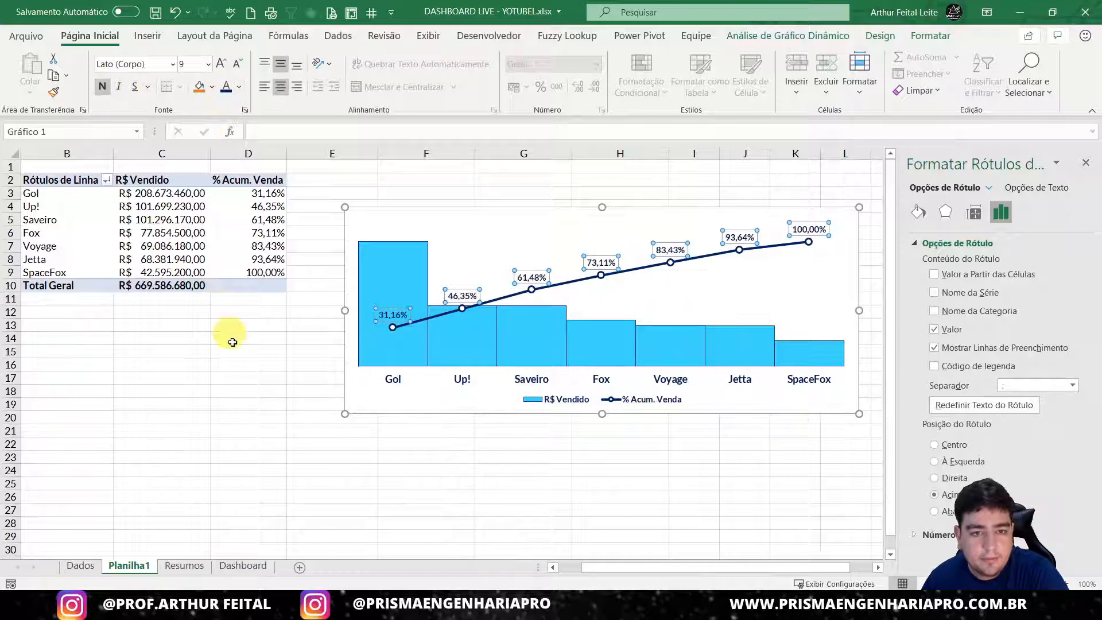
click(387, 457)
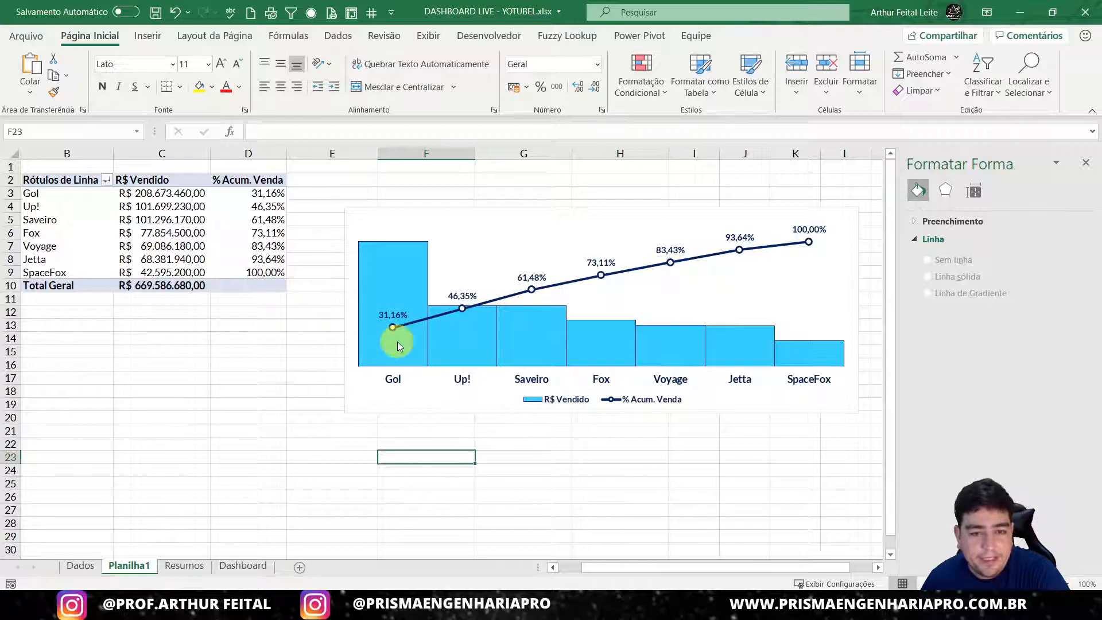
- Add data labels to the R$ Vendido columns
click(409, 355)
right_click(409, 354)
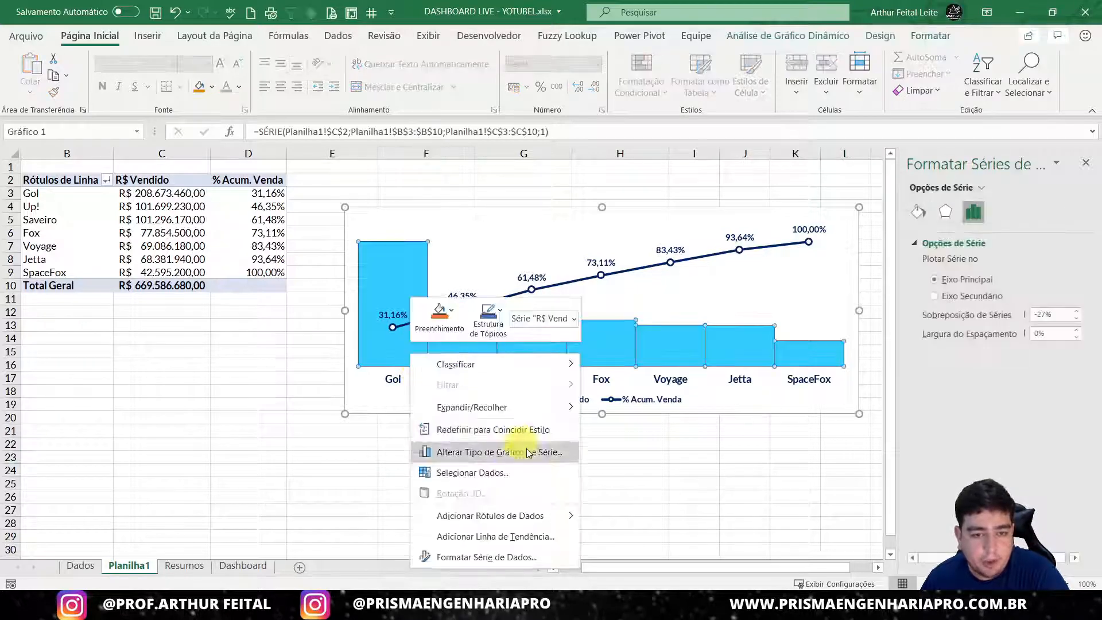
click(490, 516)
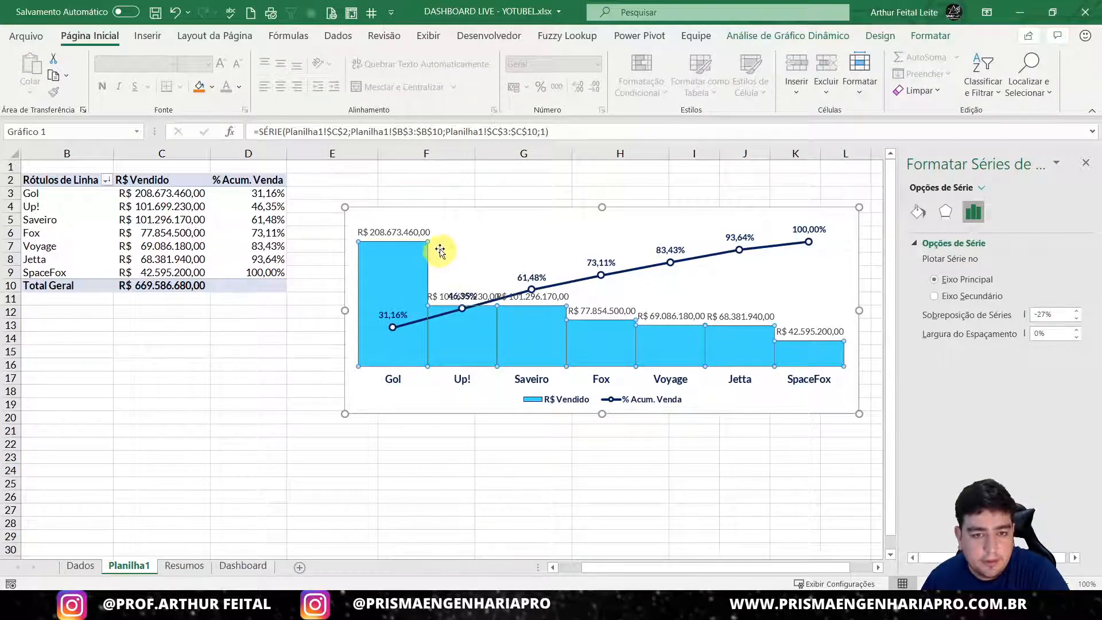
- Position the R$ Vendido data labels at the inside base (Base Interna) of the columns
right_click(384, 233)
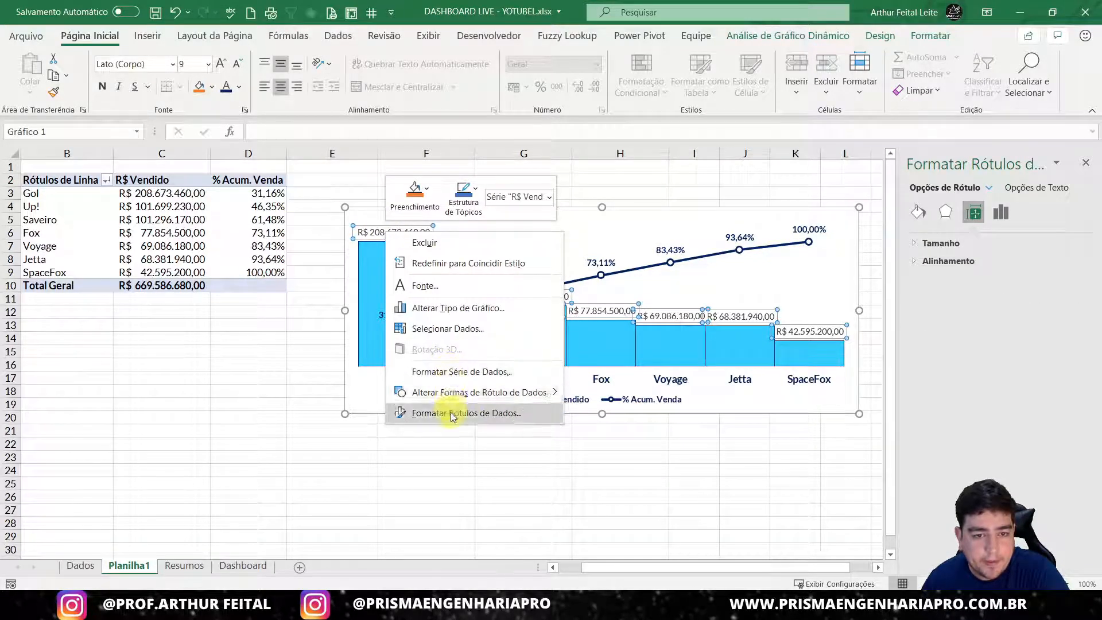
click(419, 413)
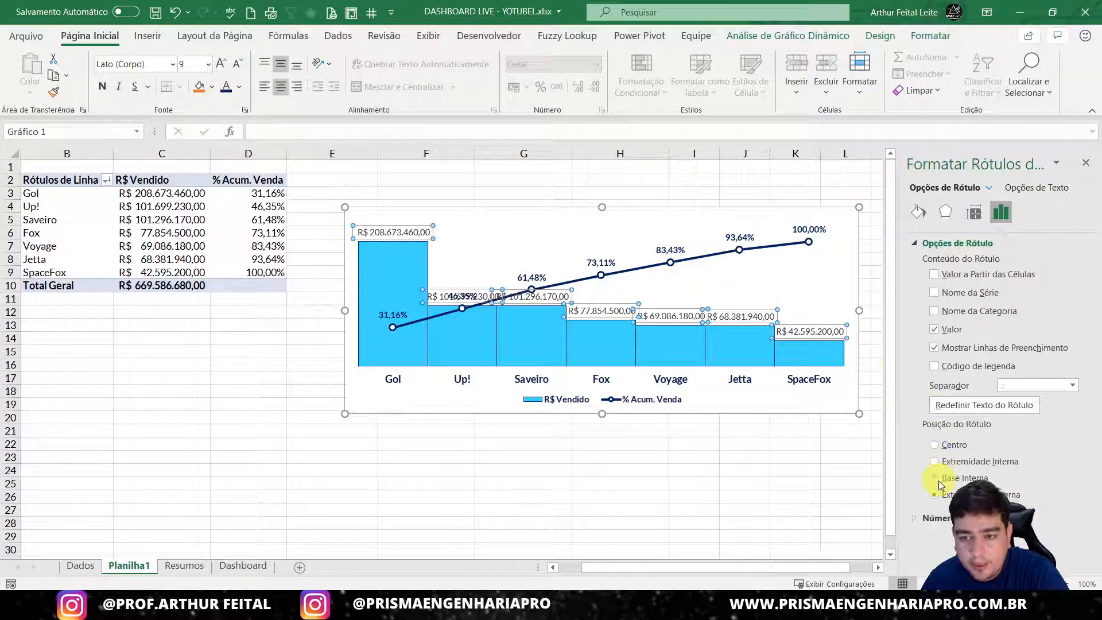
click(938, 480)
click(628, 483)
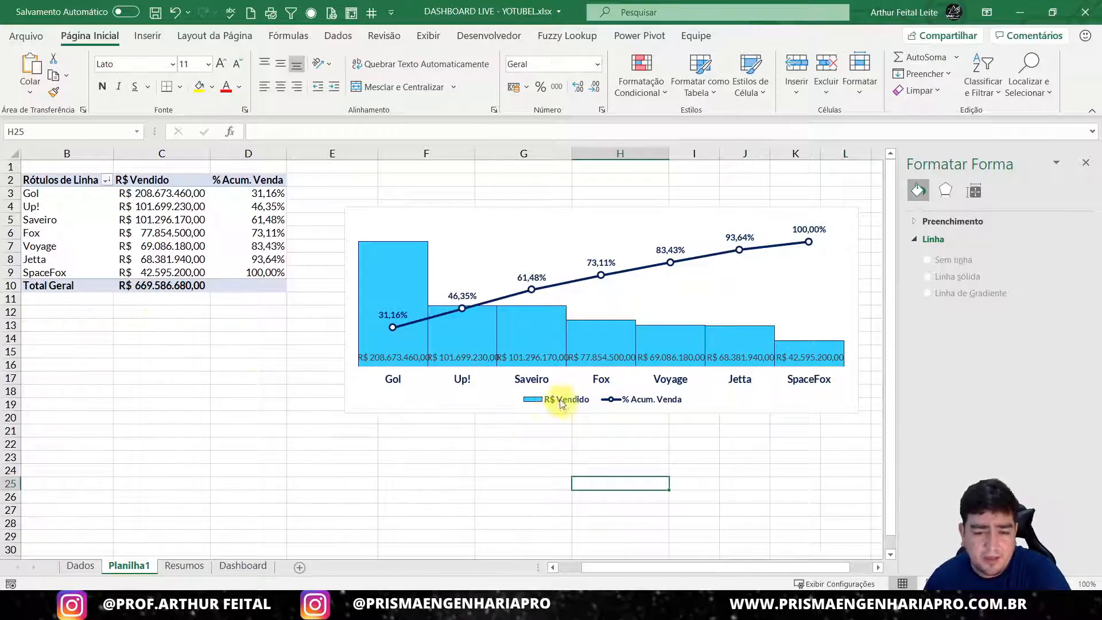
- Format the pivot table's R$ Vendido values as Contábil with the R$ symbol and zero decimal places
click(171, 208)
right_click(171, 208)
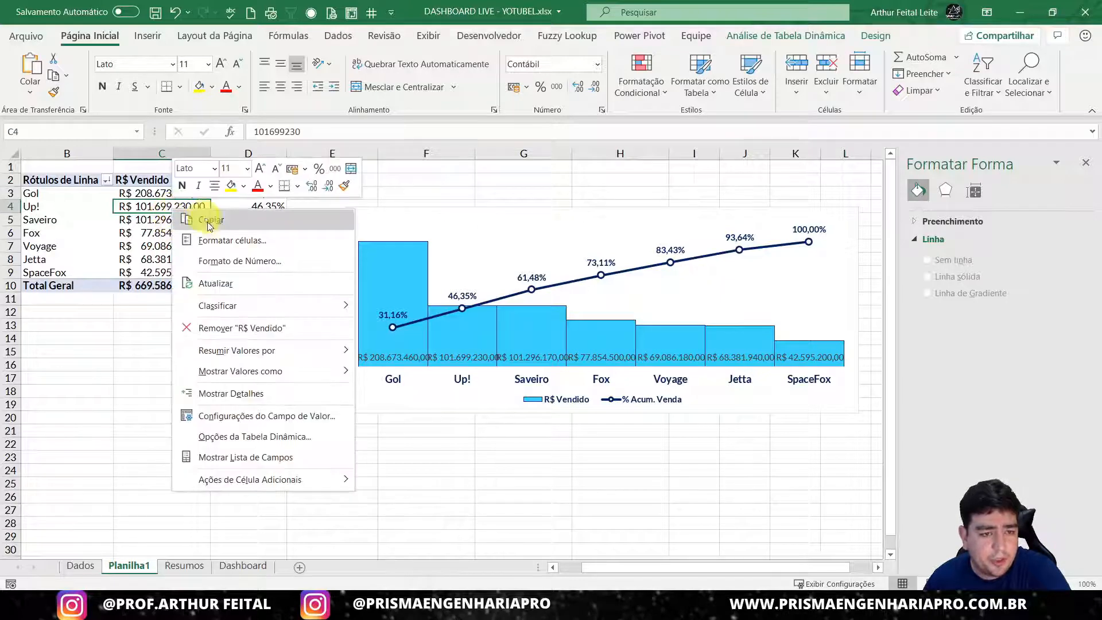
click(218, 257)
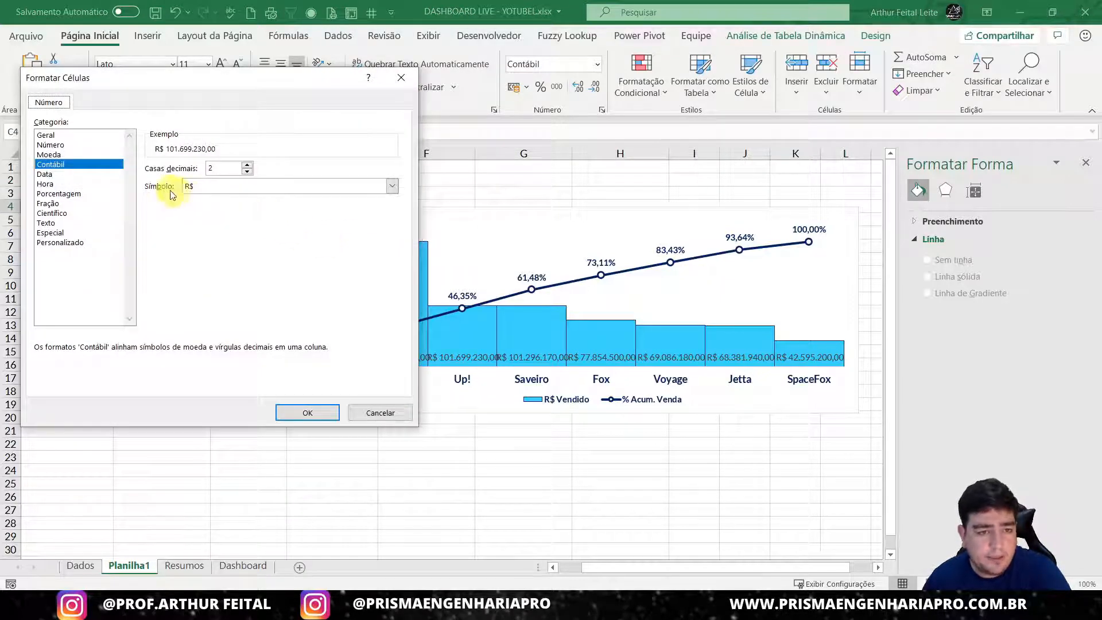
click(231, 170)
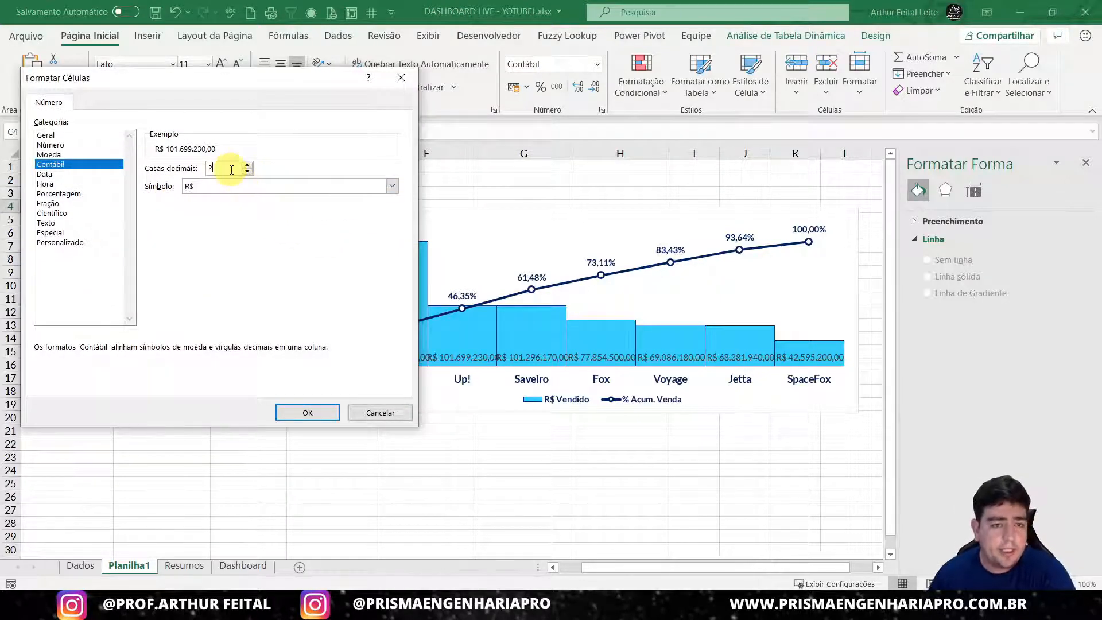
click(298, 412)
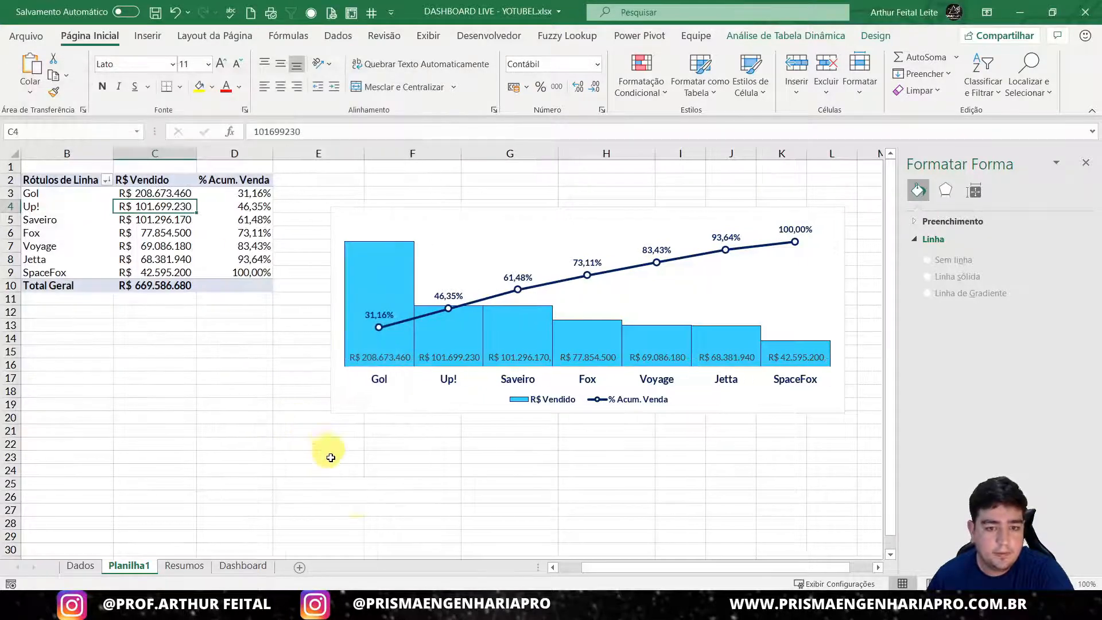
- Make the R$ Vendido data labels bold and move the Pareto chart up, closer to the pivot table
click(416, 521)
click(663, 353)
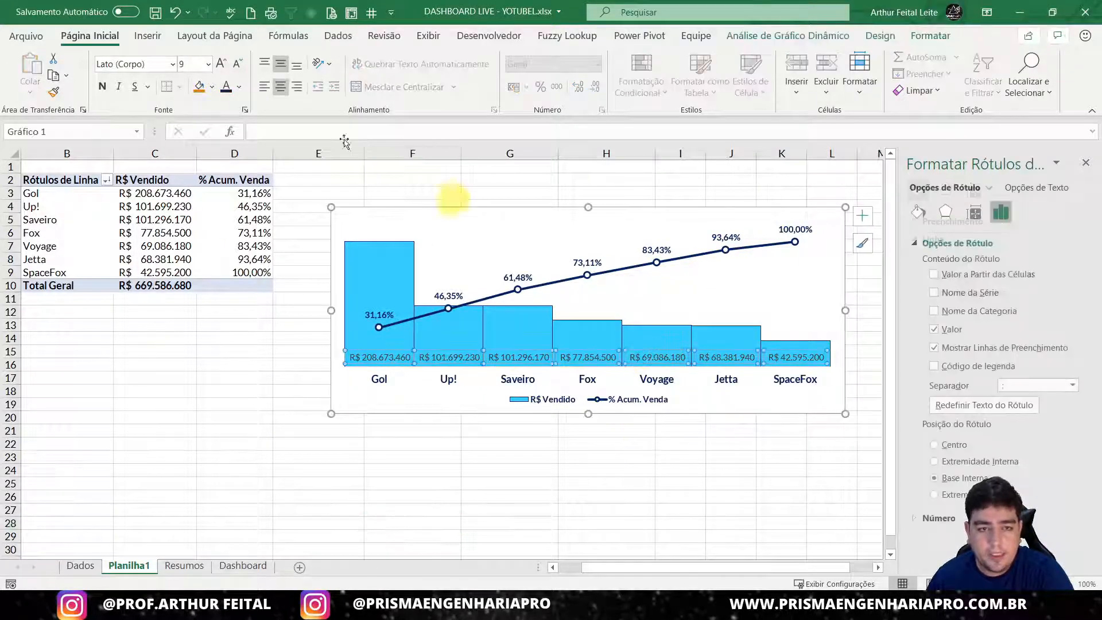
click(102, 87)
drag(382, 420, 409, 432)
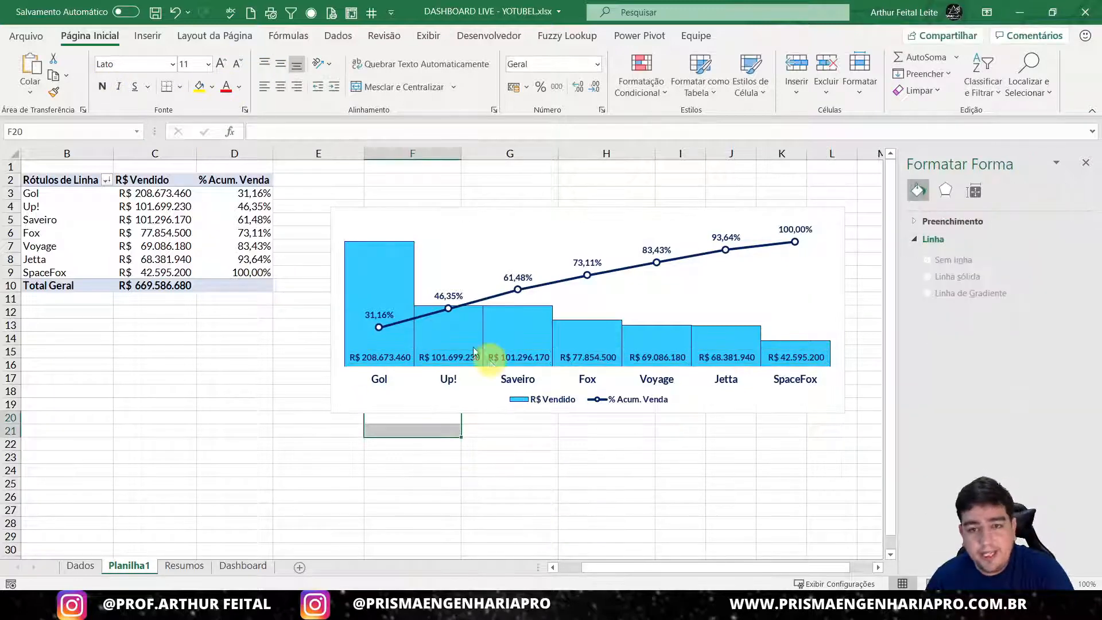
drag(413, 215, 379, 186)
- Insert a DATA VENDA timeline for the pivot table and place it over the lower edge of the Pareto chart
click(155, 233)
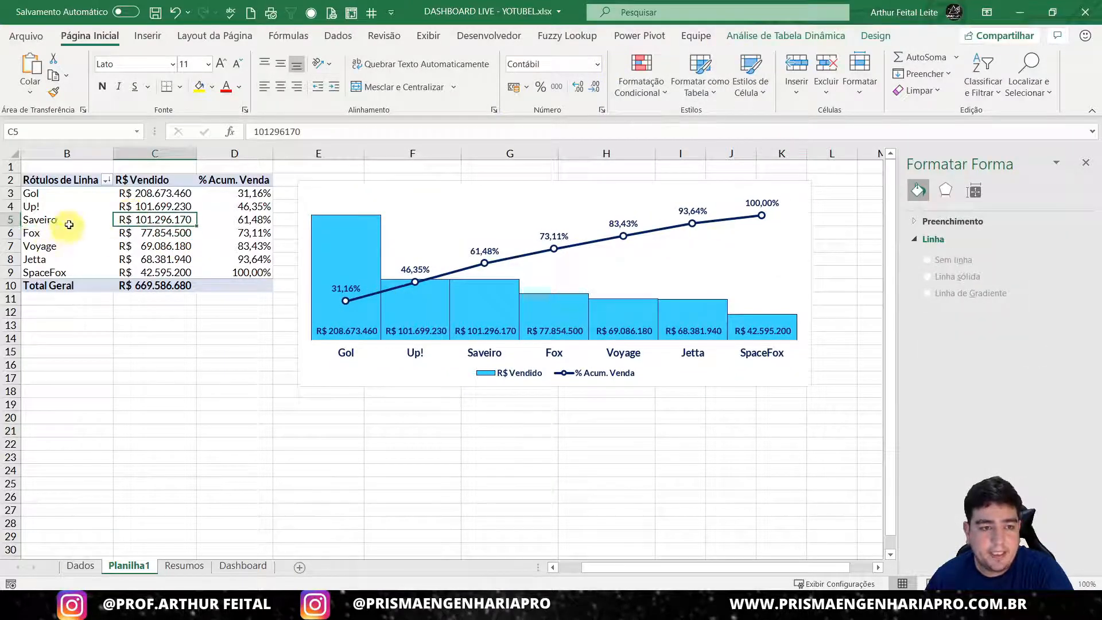
click(152, 220)
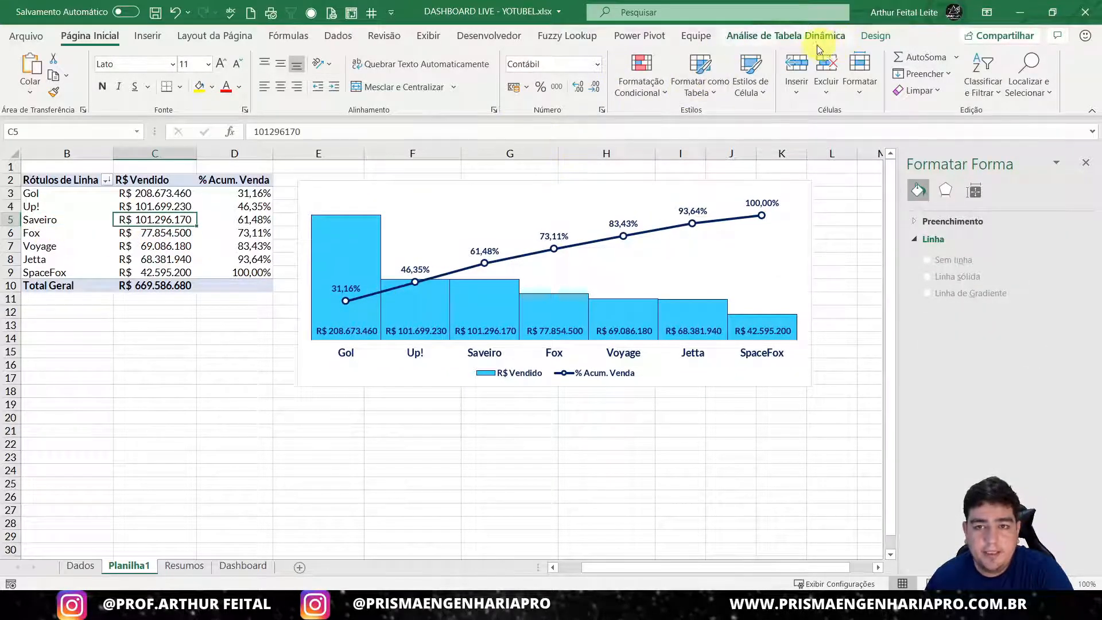
click(797, 40)
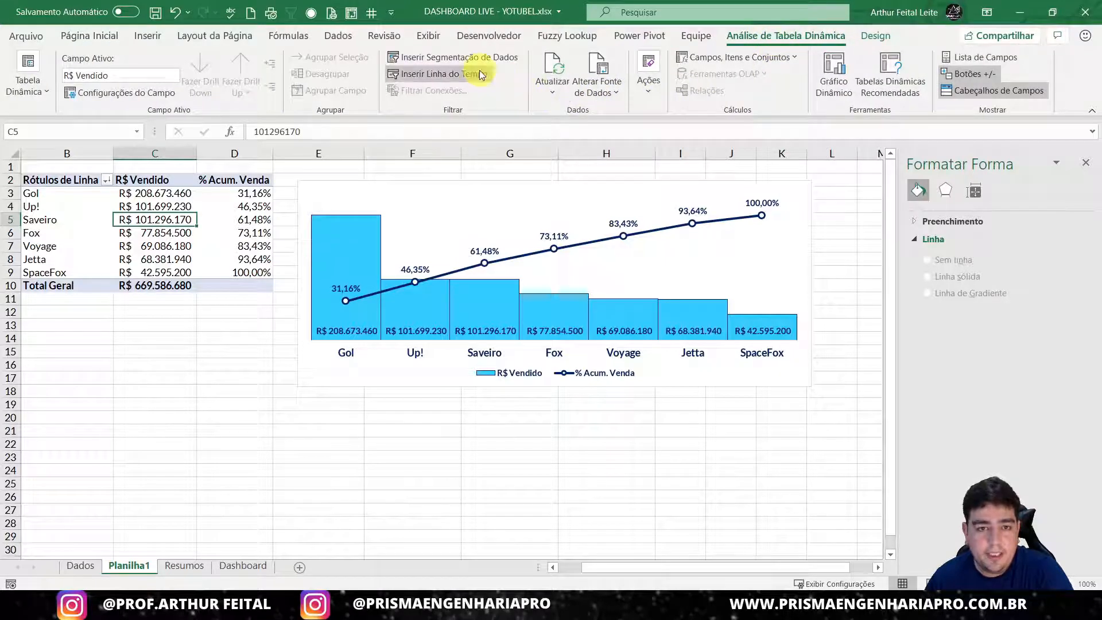
click(434, 75)
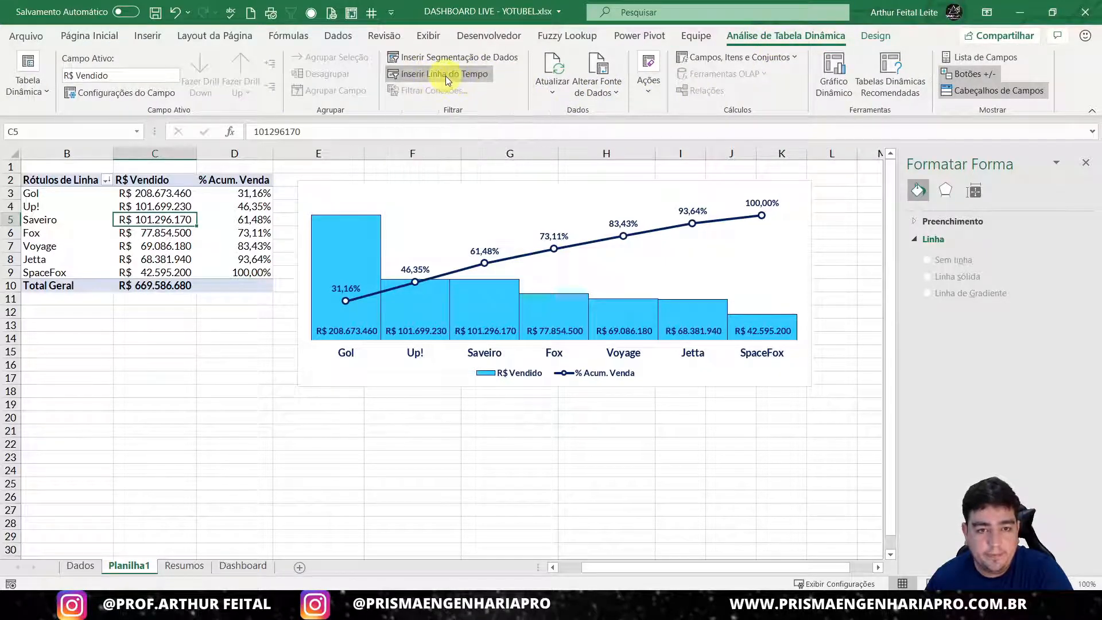
click(601, 370)
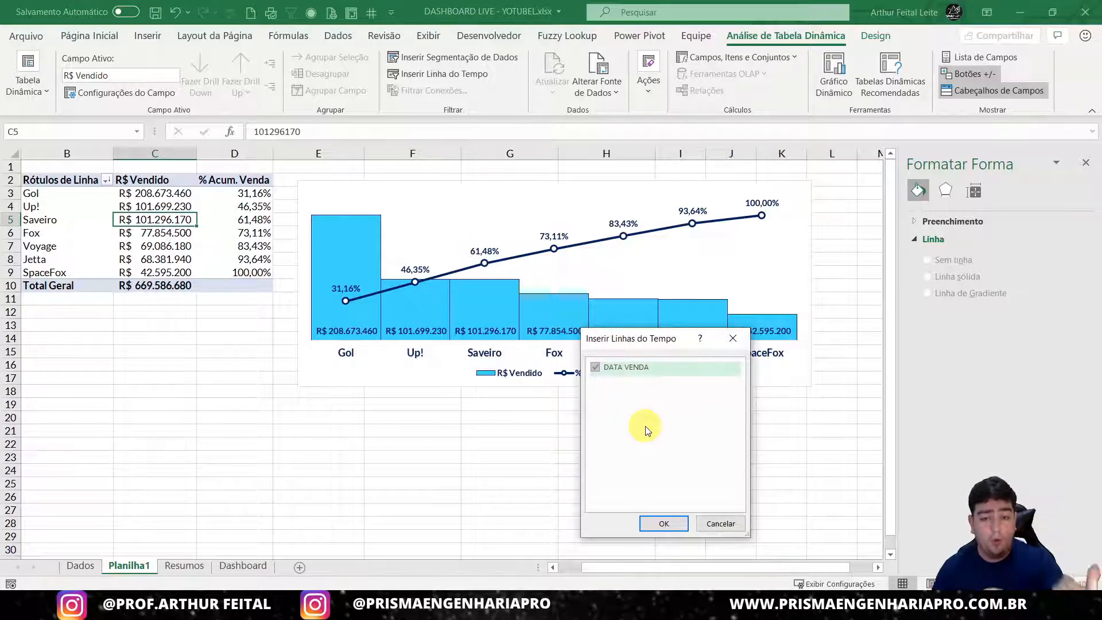
click(660, 527)
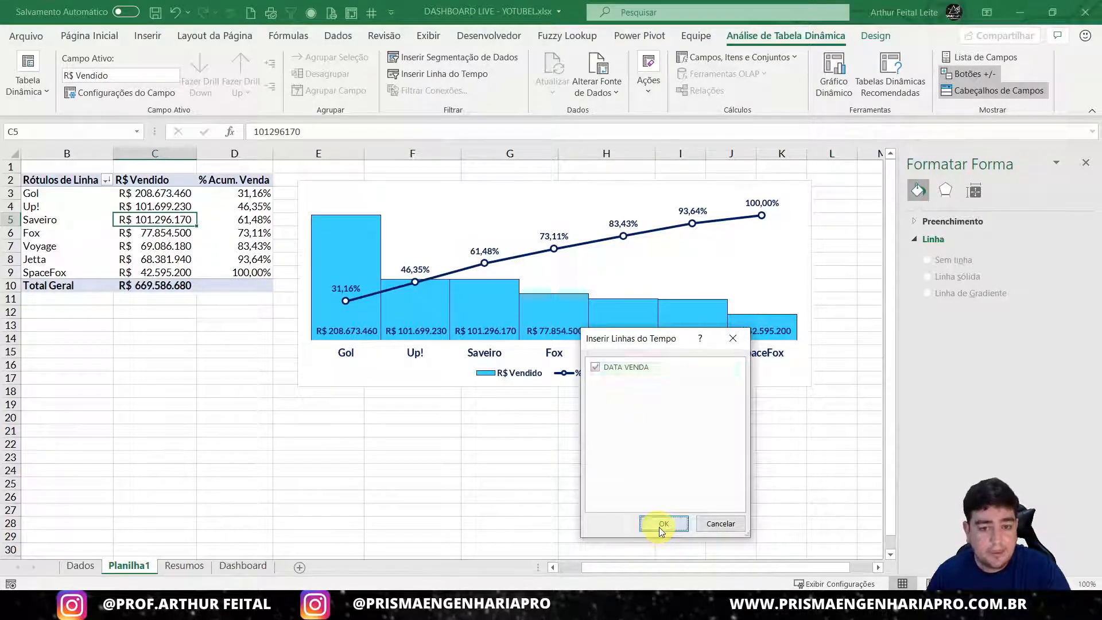
drag(413, 327, 382, 374)
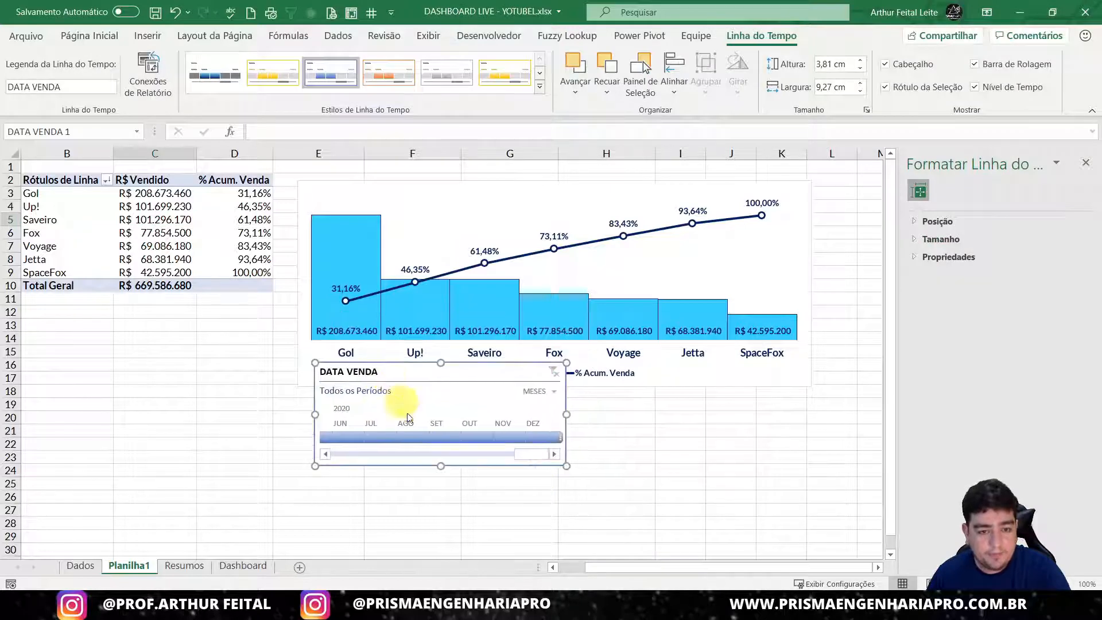
- Filter the DATA VENDA timeline to April through June 2019 and move it just below the Pareto chart
click(402, 436)
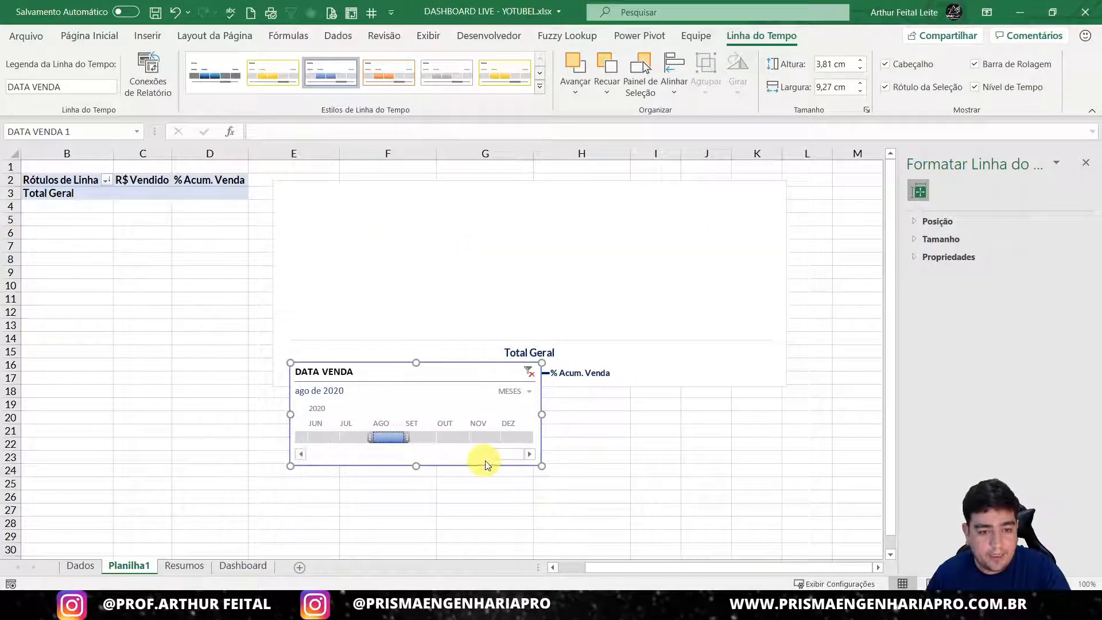
mouse_move(484, 456)
mouse_down()
mouse_move(429, 457)
mouse_move(411, 434)
mouse_move(471, 445)
mouse_up()
click(382, 433)
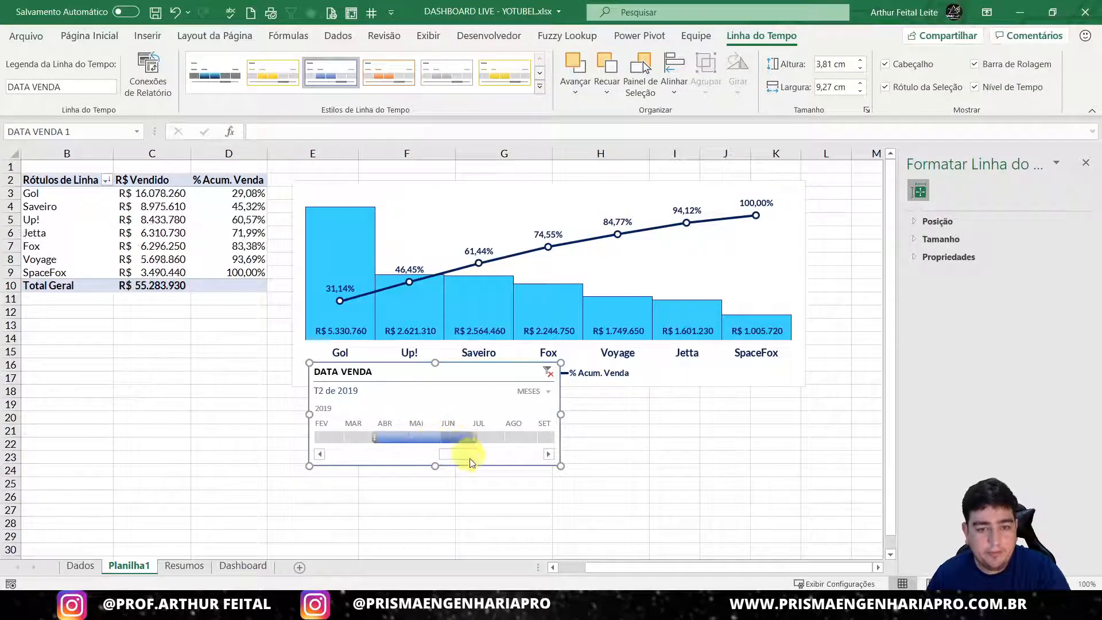
drag(418, 373, 406, 415)
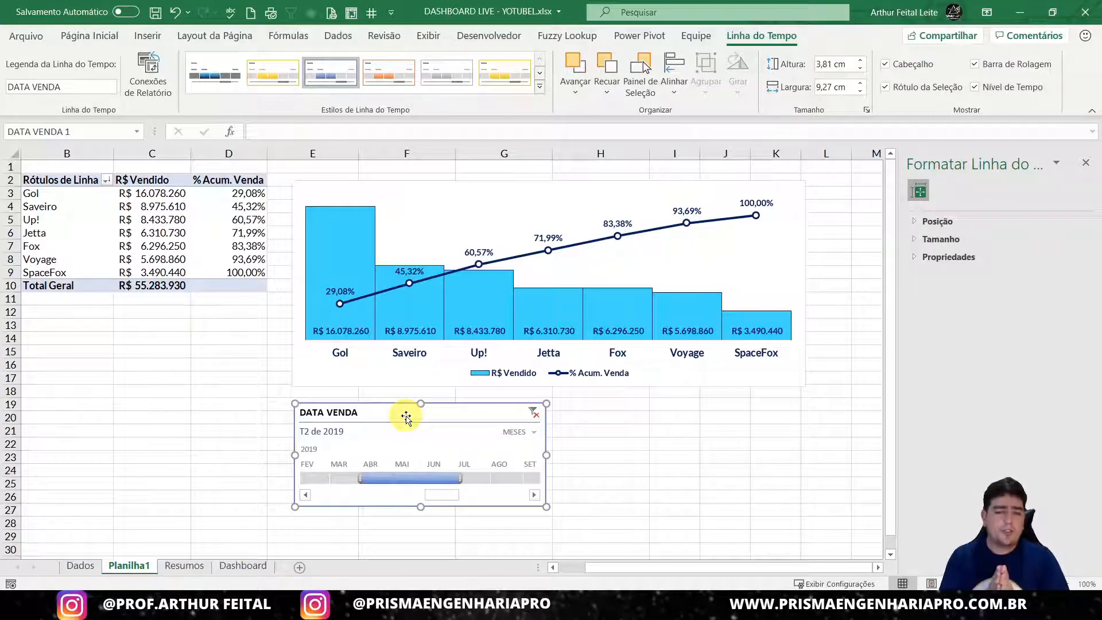